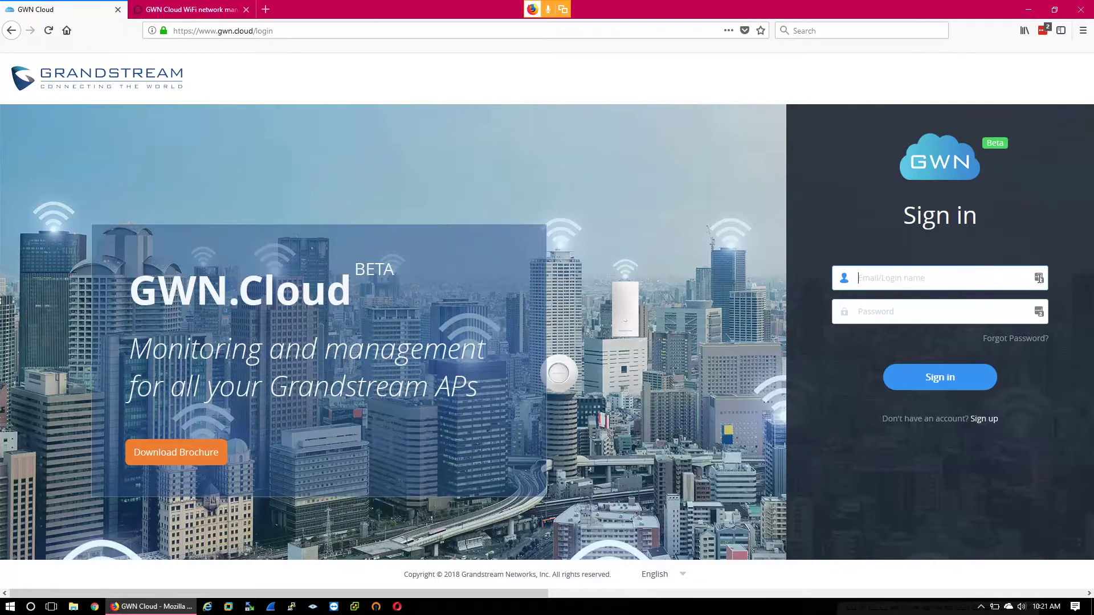
# Sign in to the GWN.Cloud account and review the dashboard overview down to the top SSIDs.
pyautogui.click(935, 356)
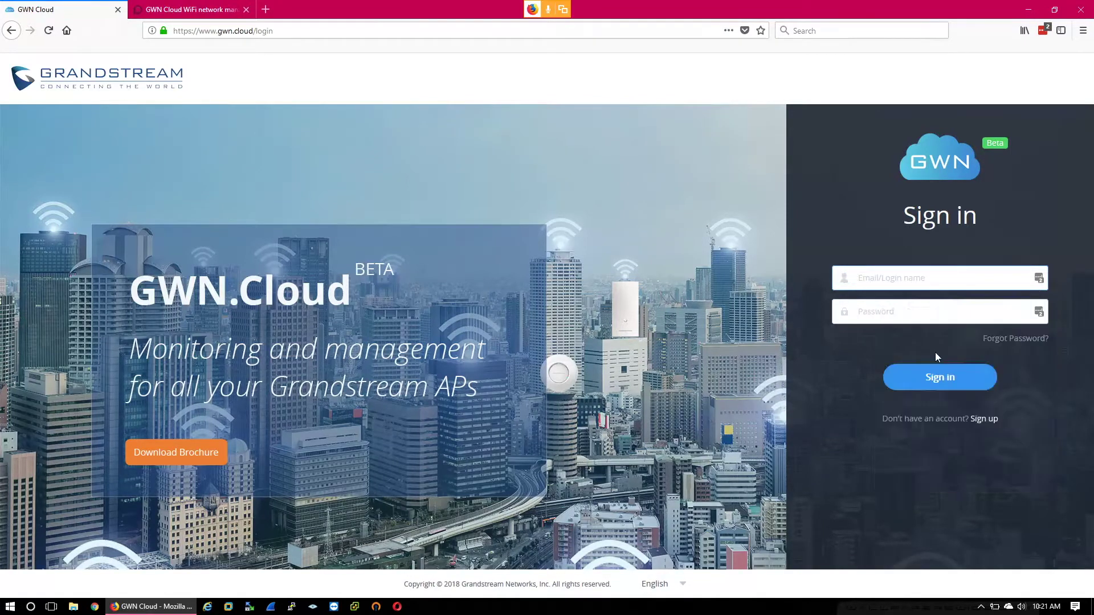
pyautogui.click(939, 381)
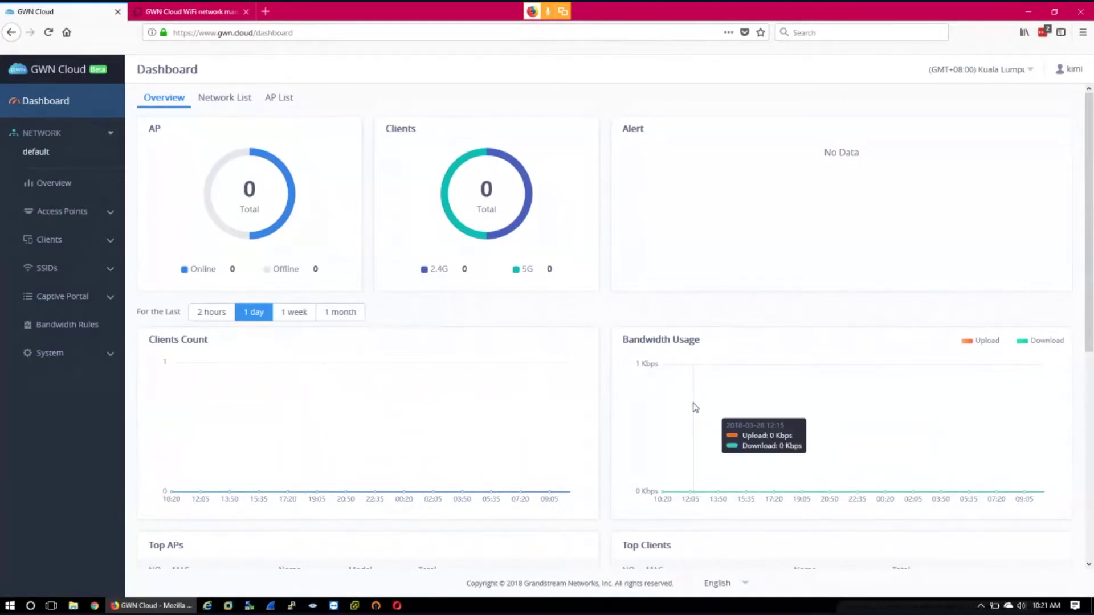
pyautogui.scroll(-3, 693, 408)
pyautogui.scroll(-3, 472, 447)
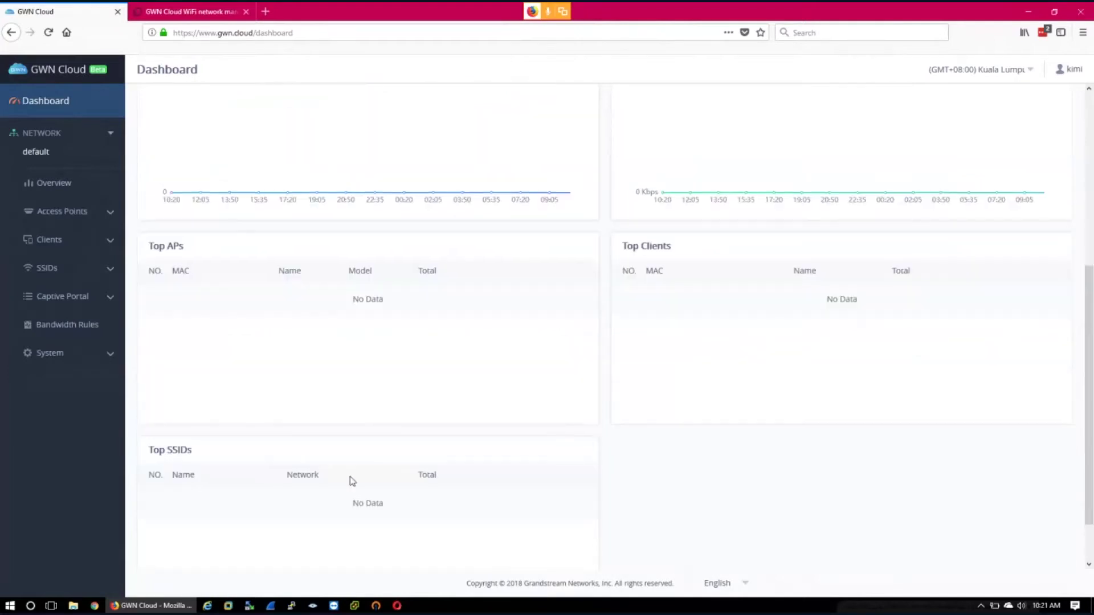
pyautogui.scroll(5, 349, 482)
pyautogui.scroll(1, 381, 467)
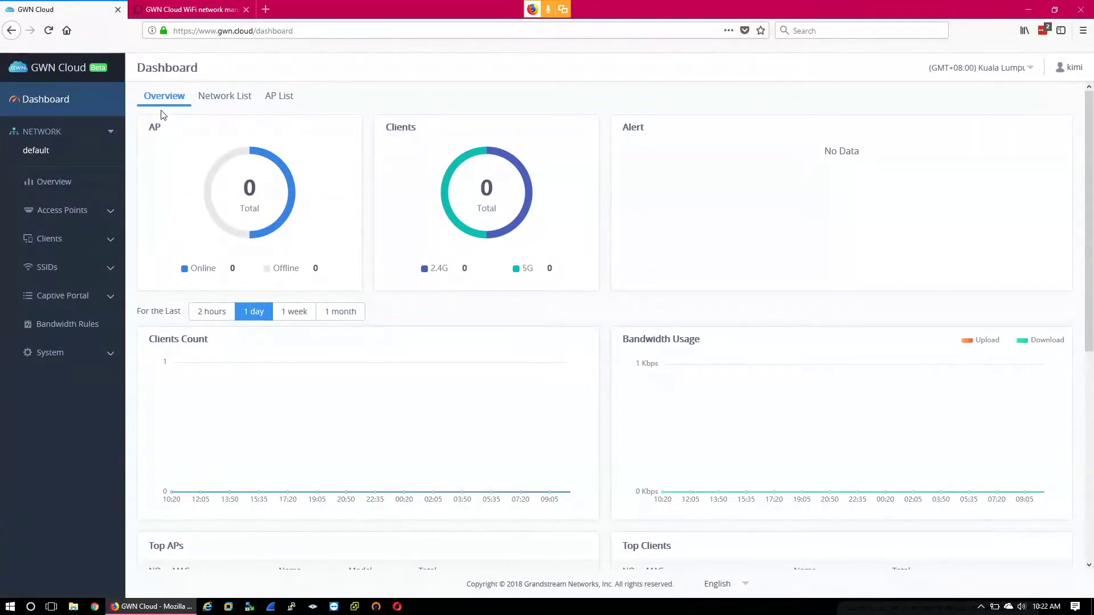
# Start creating a network from the dashboard's network list and name it Company A.
pyautogui.click(224, 98)
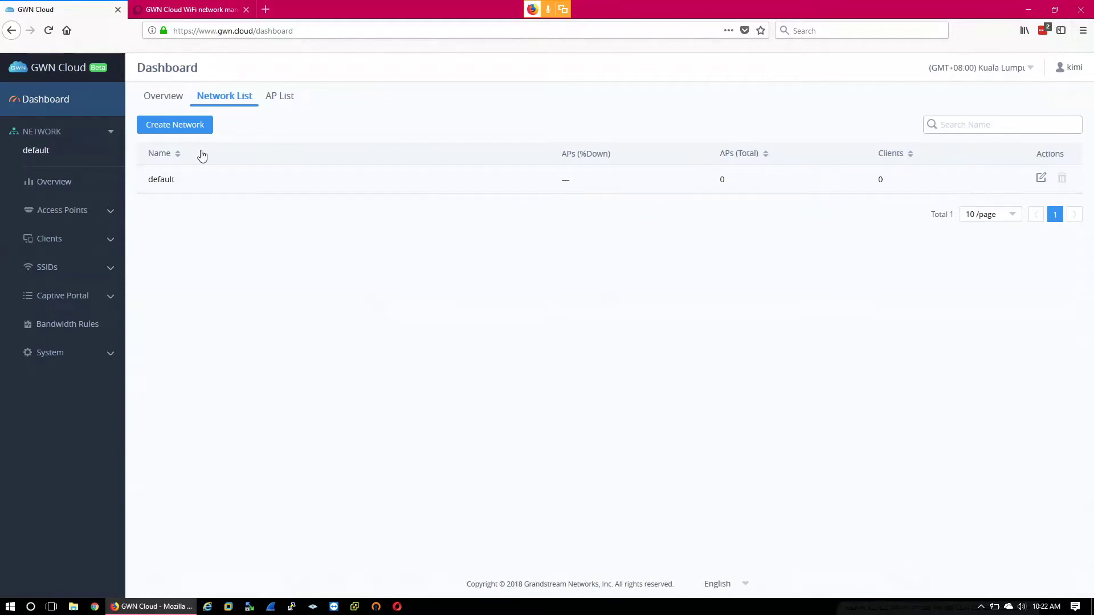
pyautogui.click(193, 131)
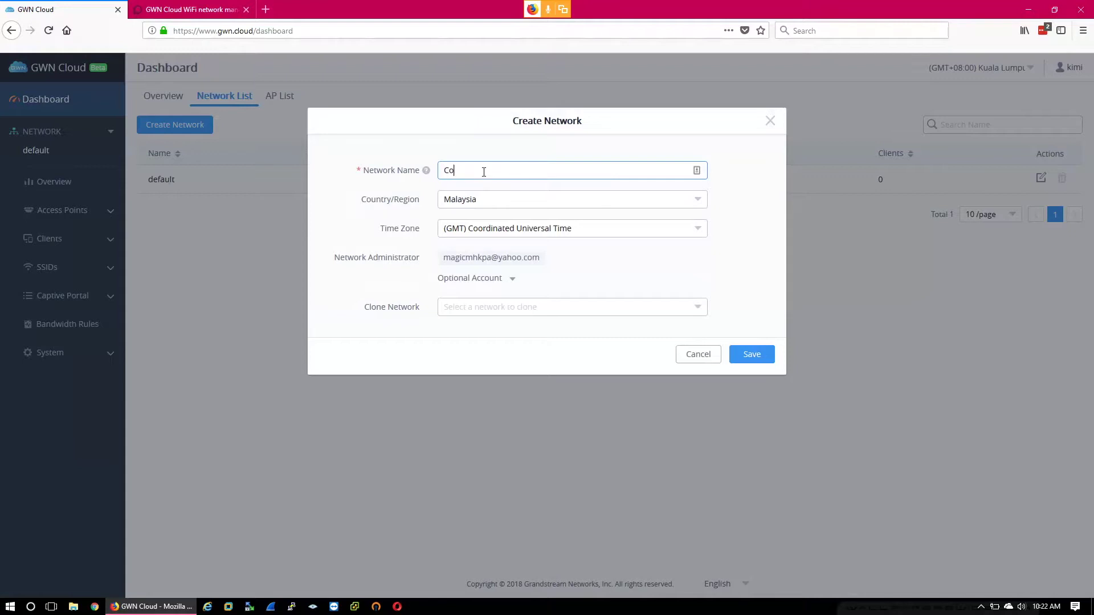
pyautogui.write('Company A')
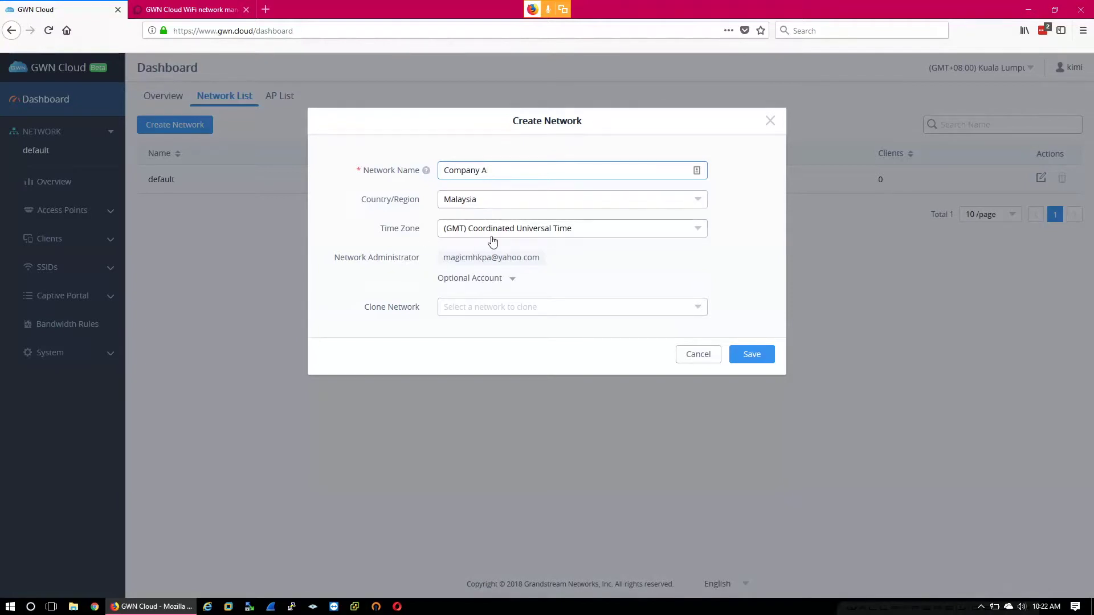
pyautogui.click(477, 281)
pyautogui.click(510, 283)
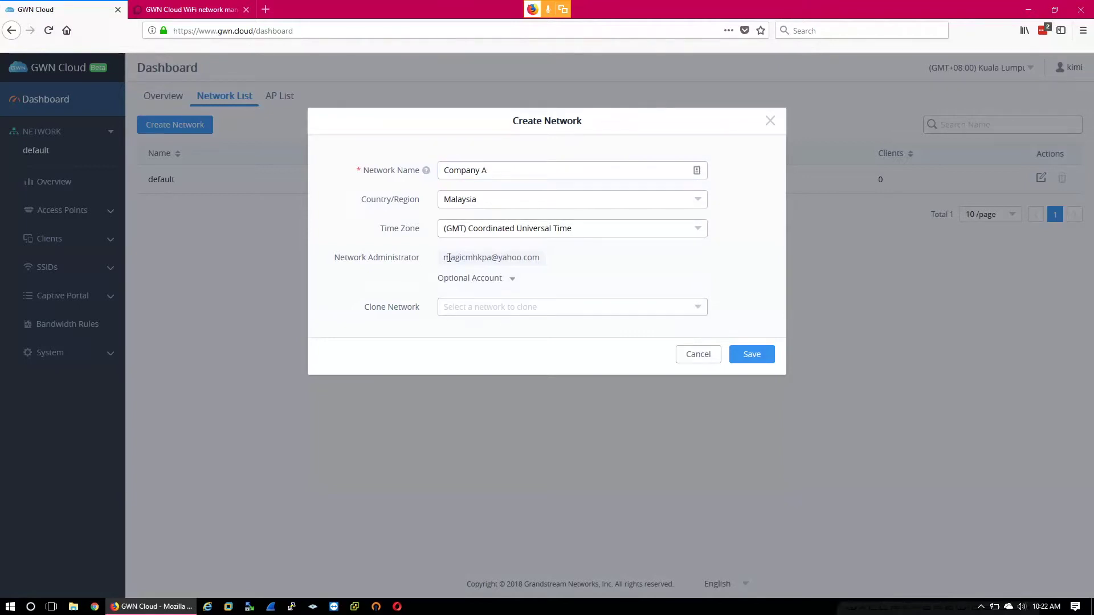
# Choose default as the network to clone for Company A.
pyautogui.click(498, 309)
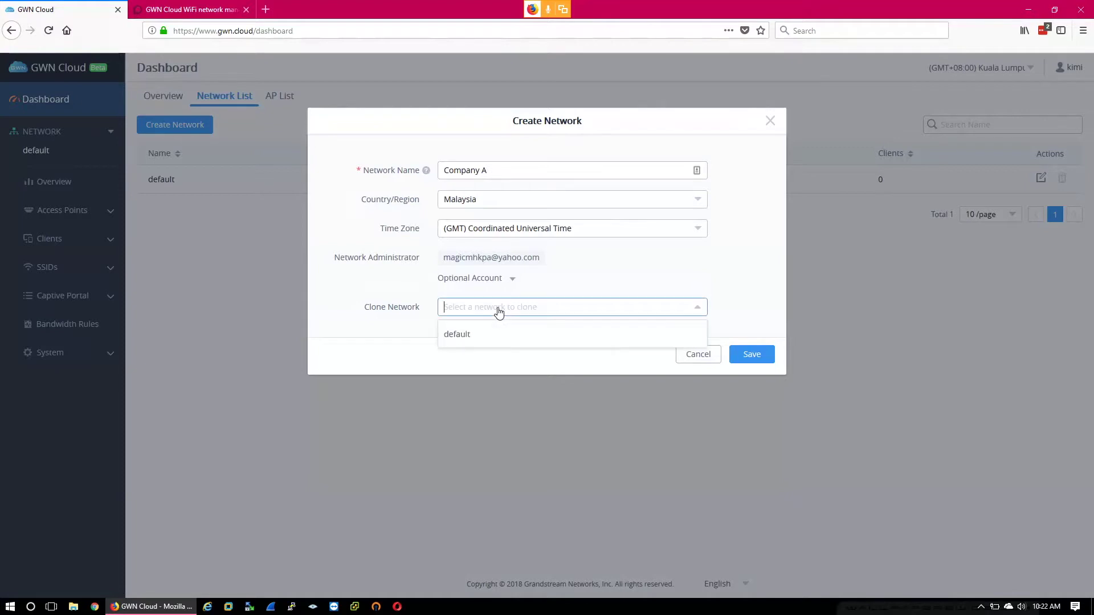
pyautogui.click(401, 318)
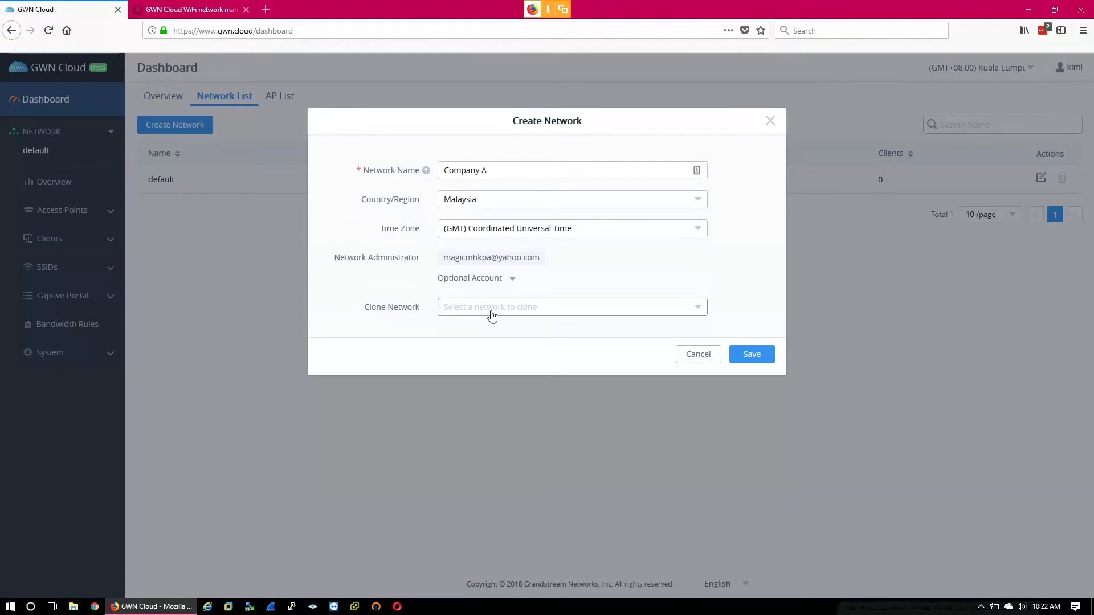
pyautogui.click(467, 310)
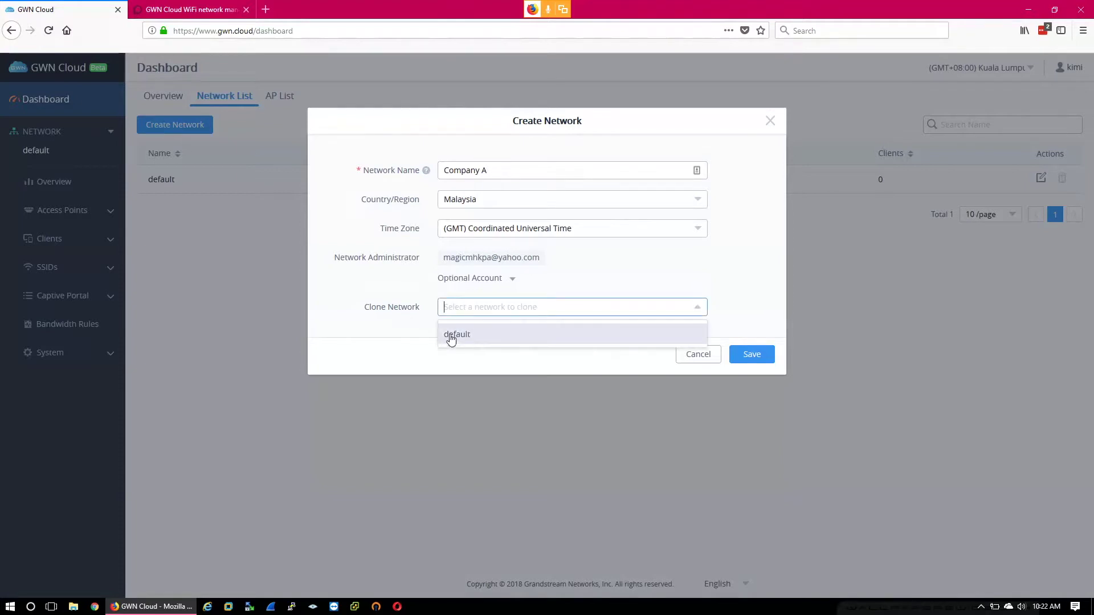
pyautogui.click(419, 337)
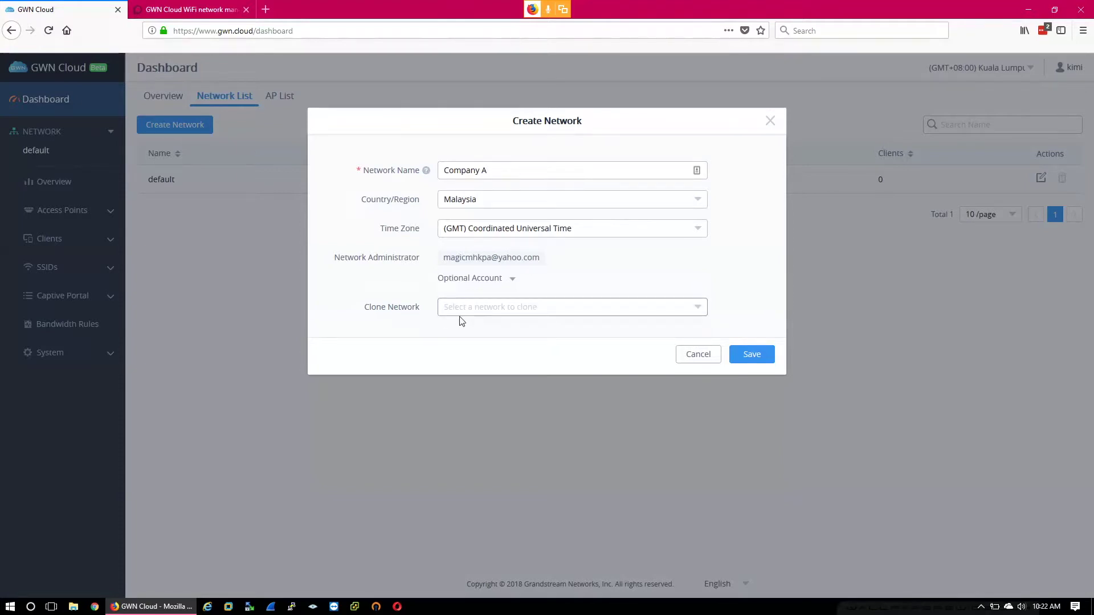
pyautogui.click(467, 311)
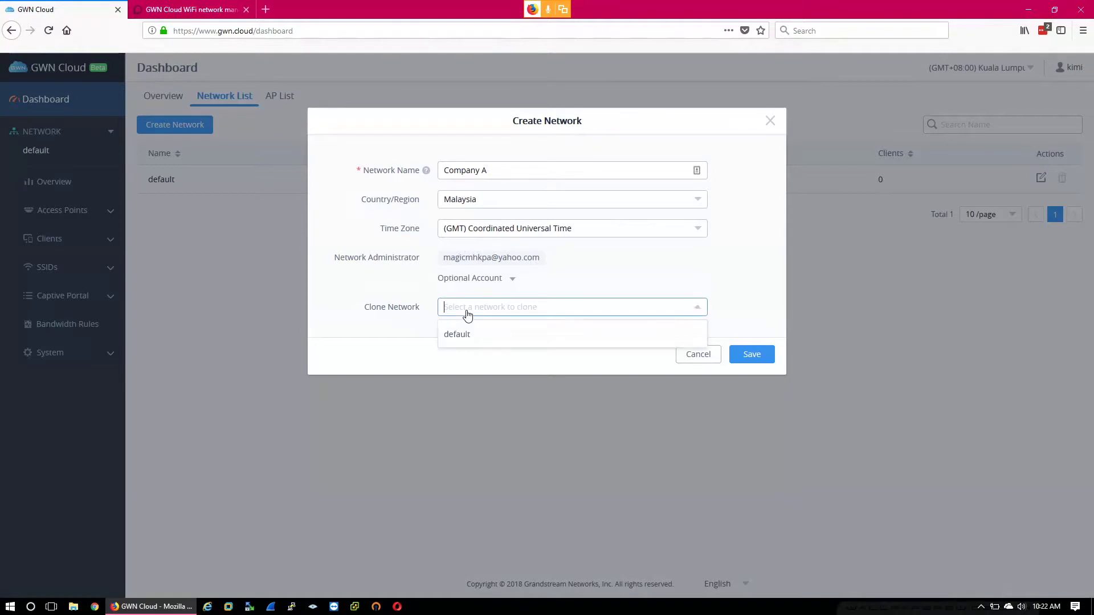
pyautogui.click(473, 336)
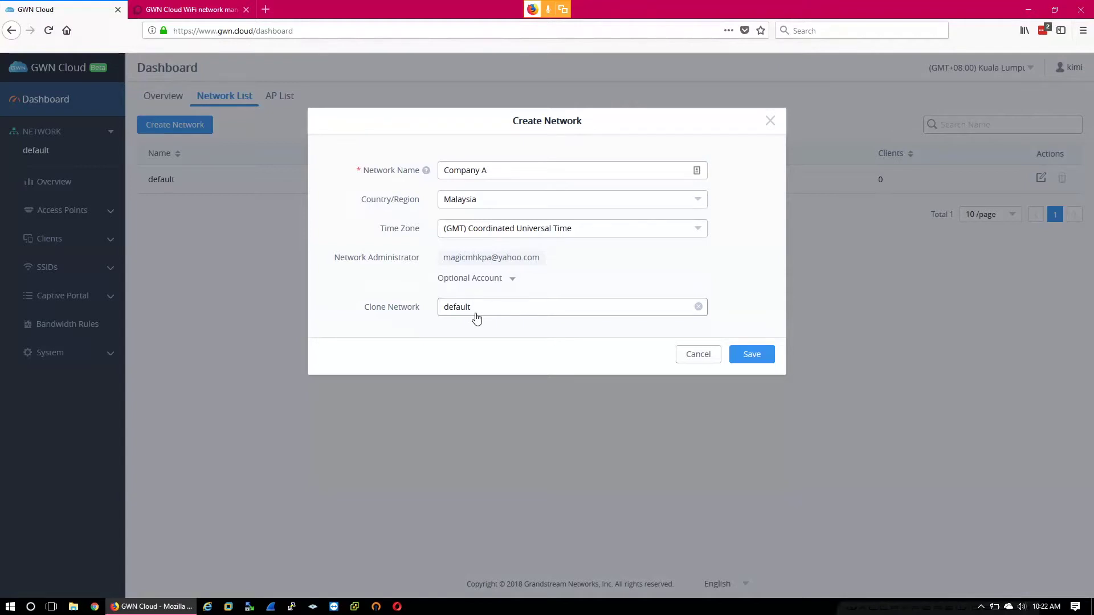
# Clear the clone source and save the Company A network.
pyautogui.click(471, 320)
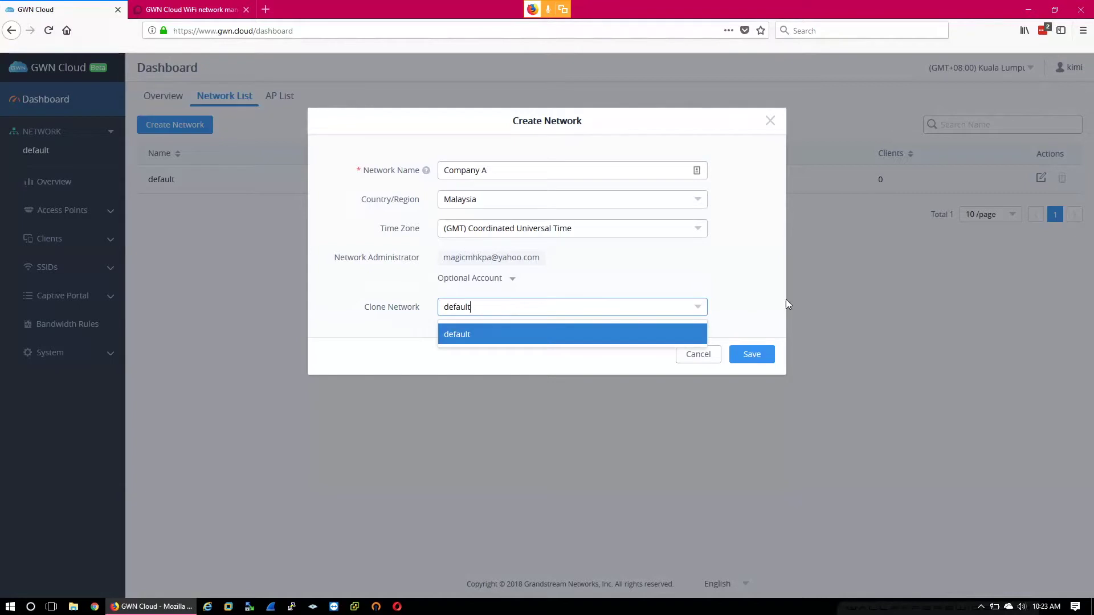
pyautogui.click(638, 330)
pyautogui.click(570, 308)
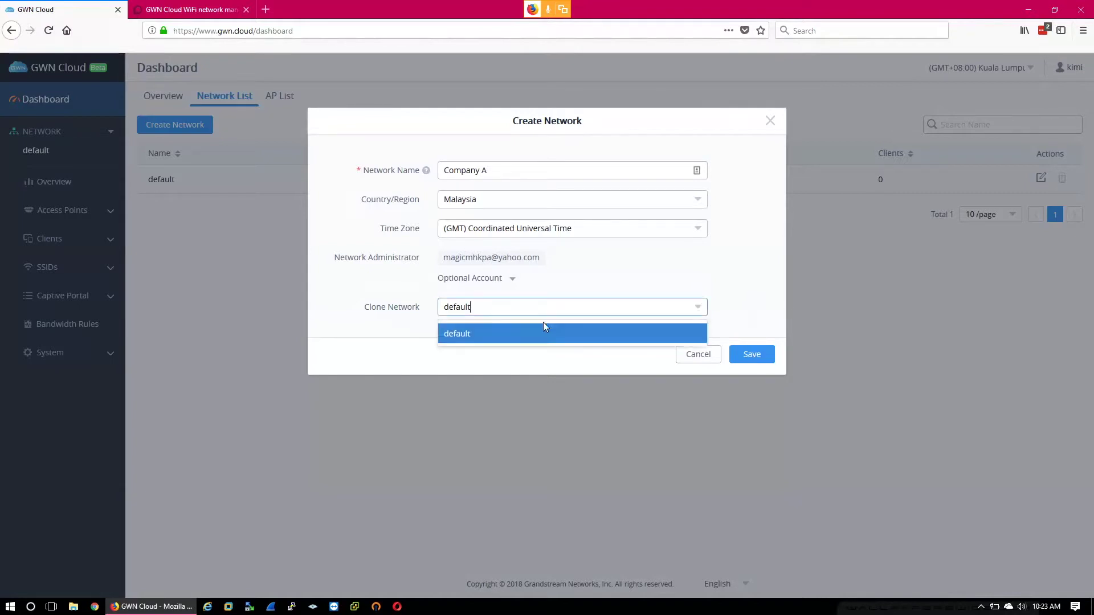
pyautogui.click(668, 308)
pyautogui.click(699, 308)
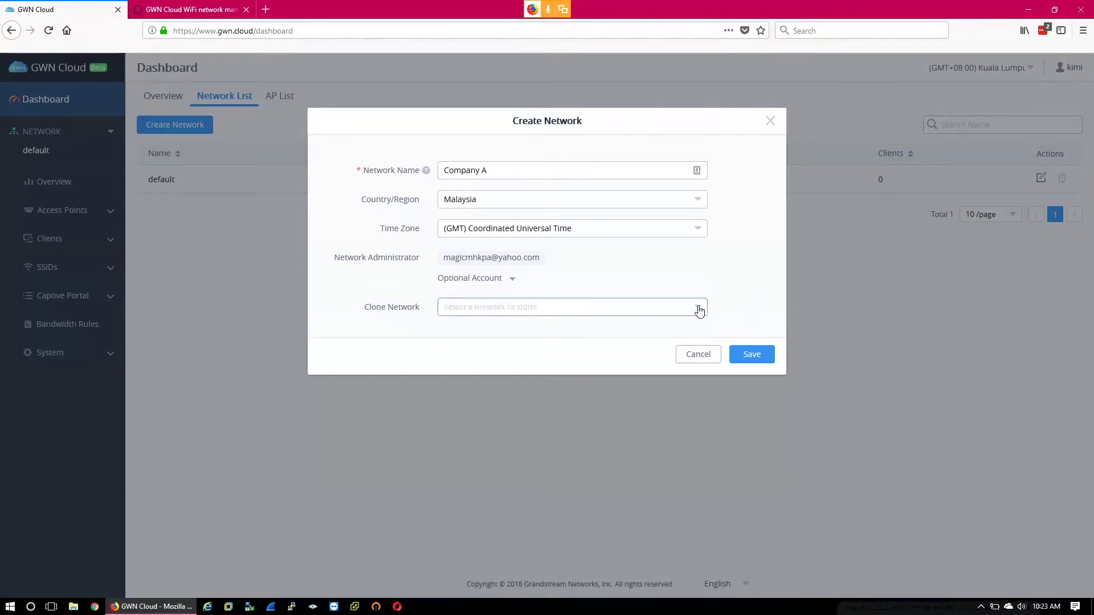
pyautogui.click(749, 354)
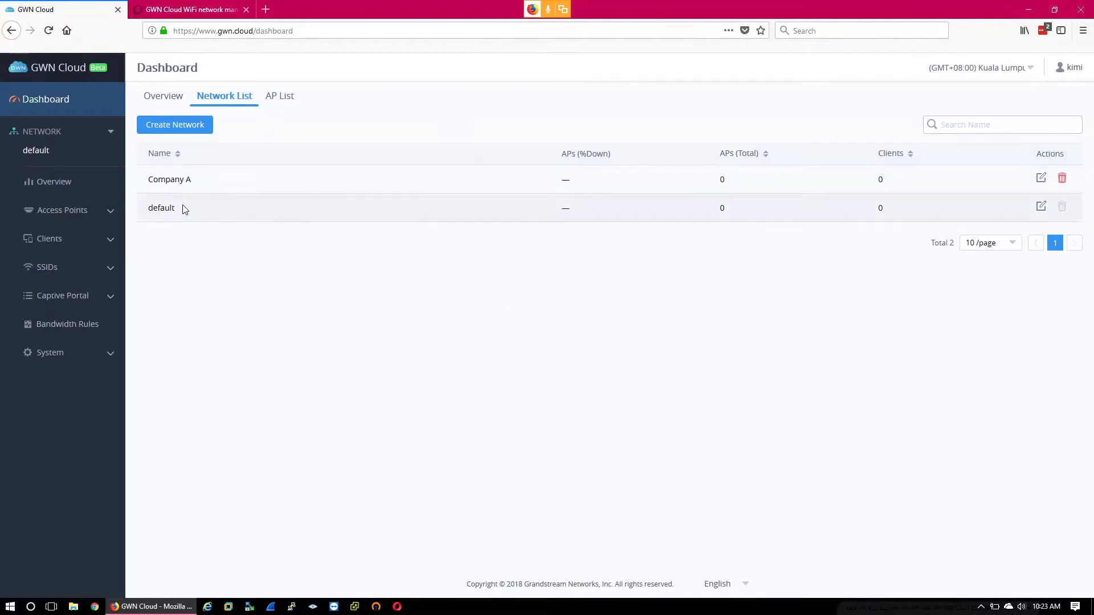
# View the dashboard's list of access points and return to the network list.
pyautogui.click(273, 102)
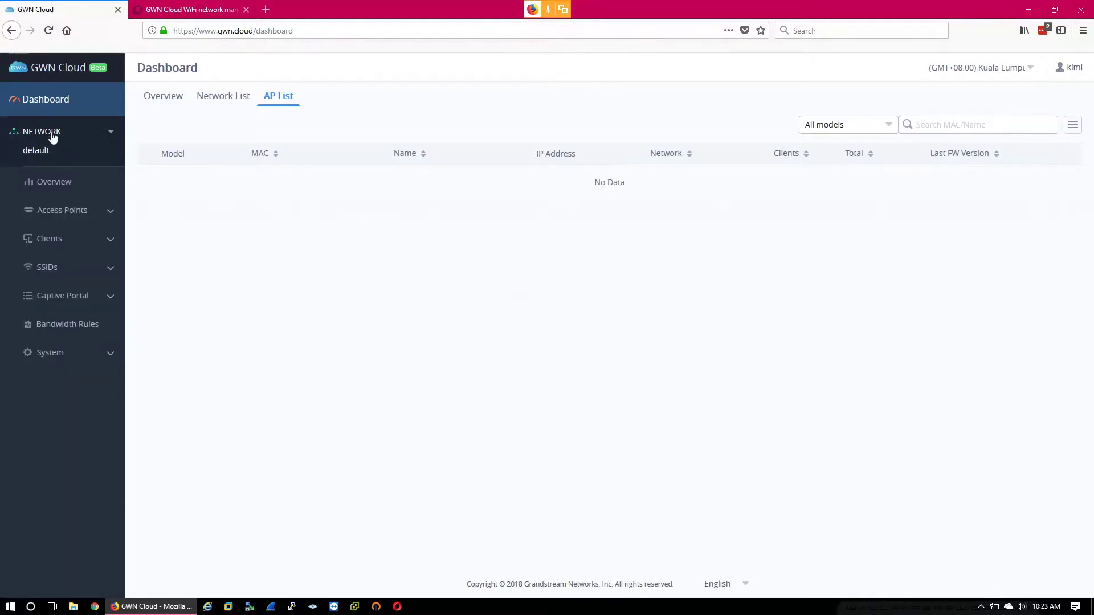
pyautogui.moveTo(62, 154)
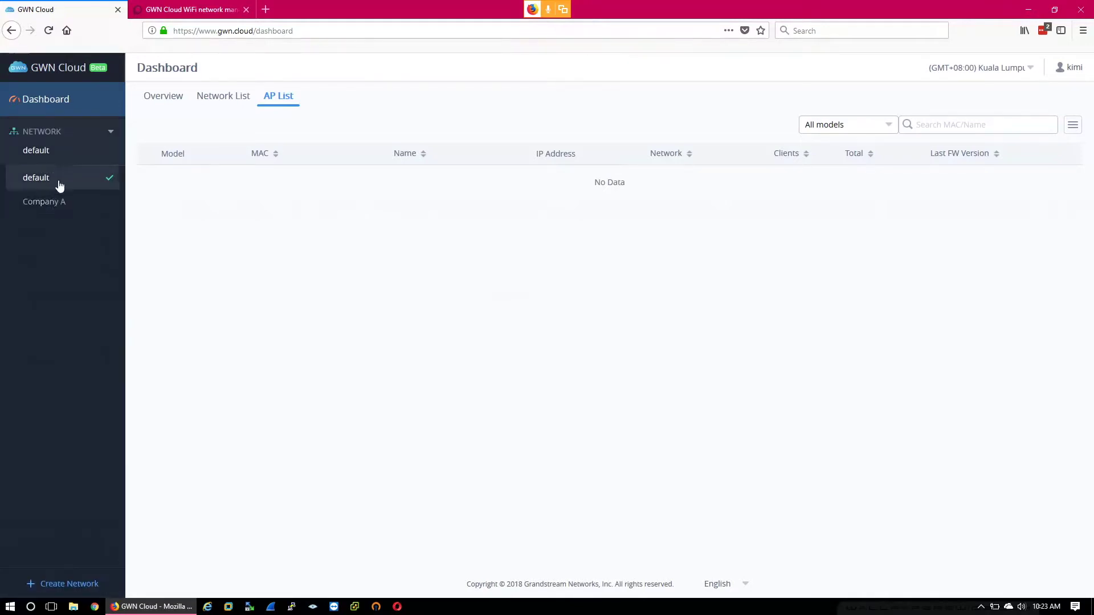
pyautogui.click(216, 100)
# Switch the active network to Company A and back to default.
pyautogui.moveTo(81, 145)
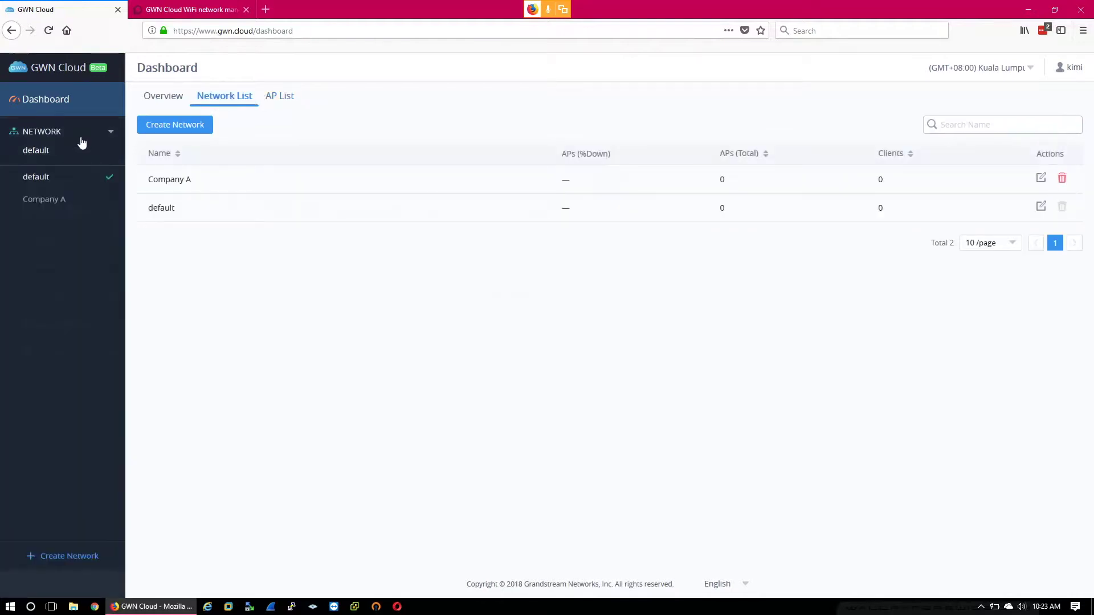
pyautogui.click(71, 207)
pyautogui.moveTo(78, 142)
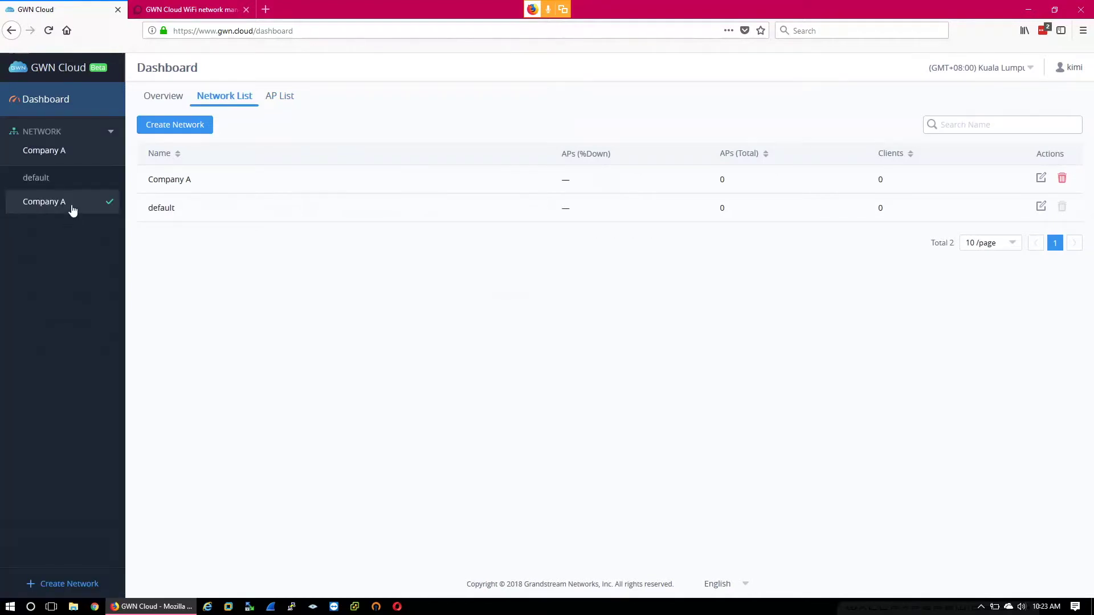
pyautogui.click(72, 210)
pyautogui.click(66, 181)
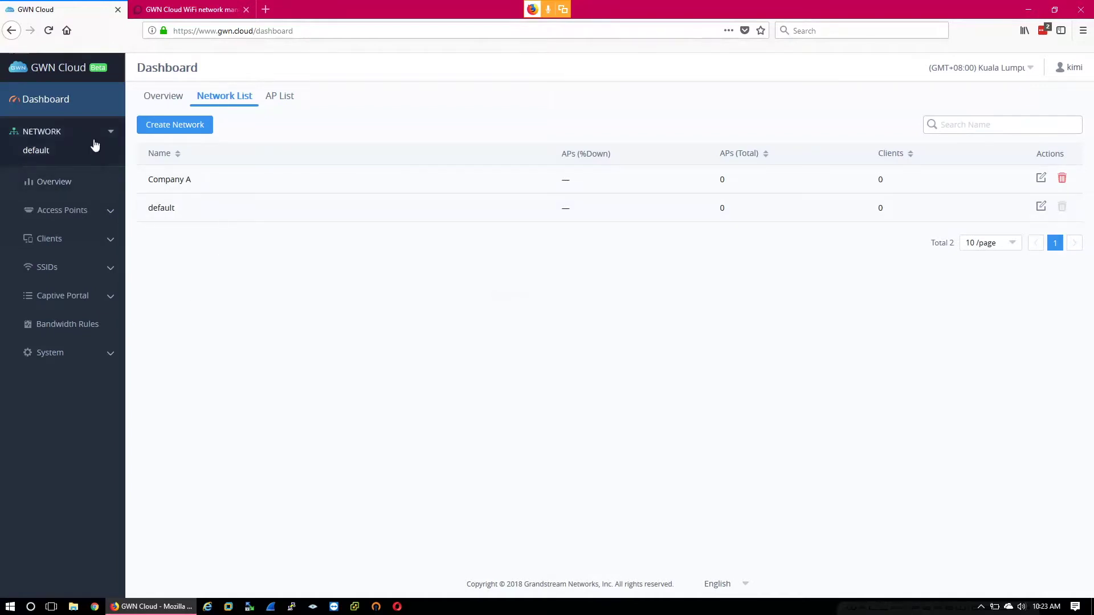
pyautogui.moveTo(88, 146)
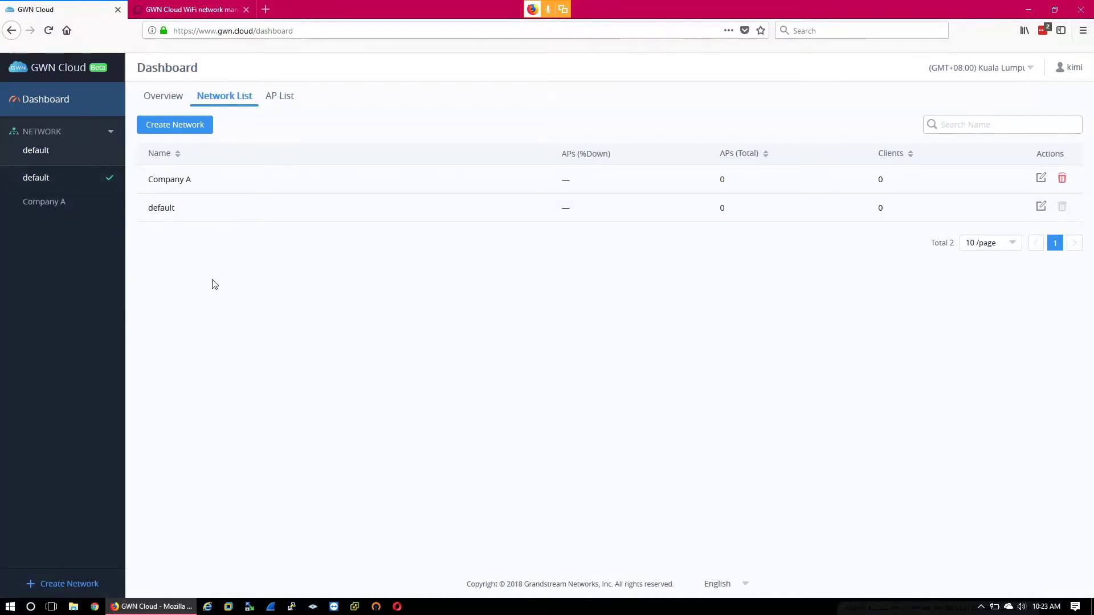
pyautogui.moveTo(72, 164)
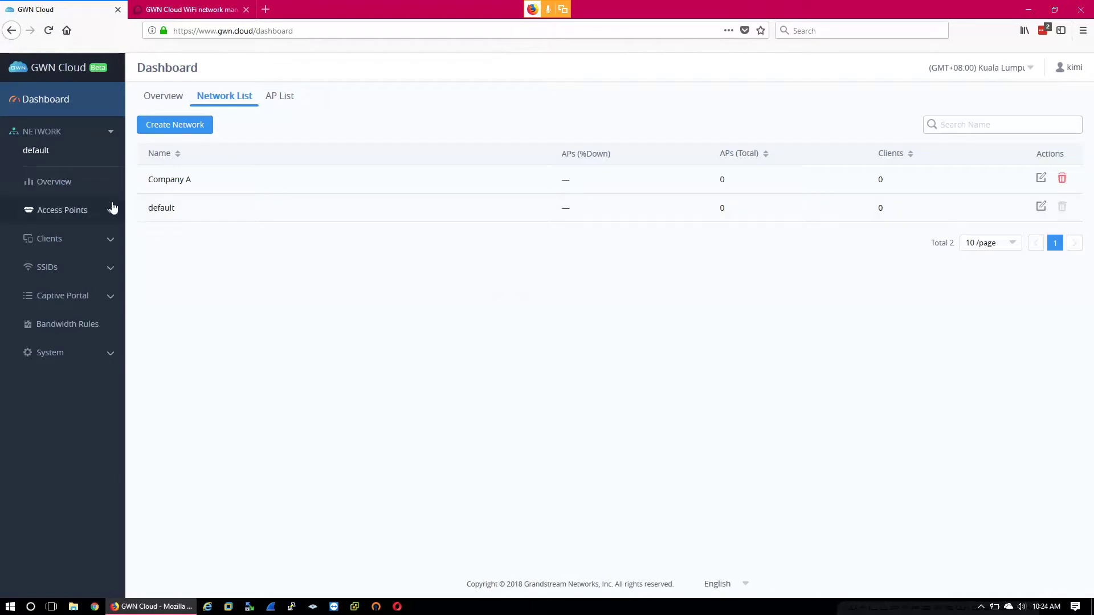
# Examine the overview page of the default network, including its charts and top lists.
pyautogui.click(86, 188)
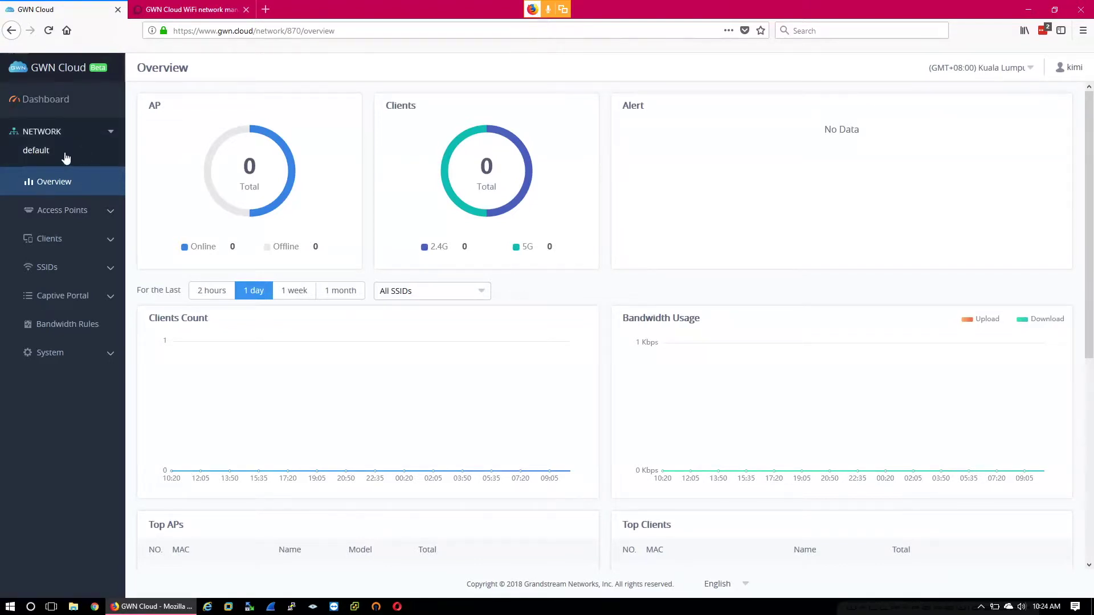
pyautogui.scroll(-5, 581, 314)
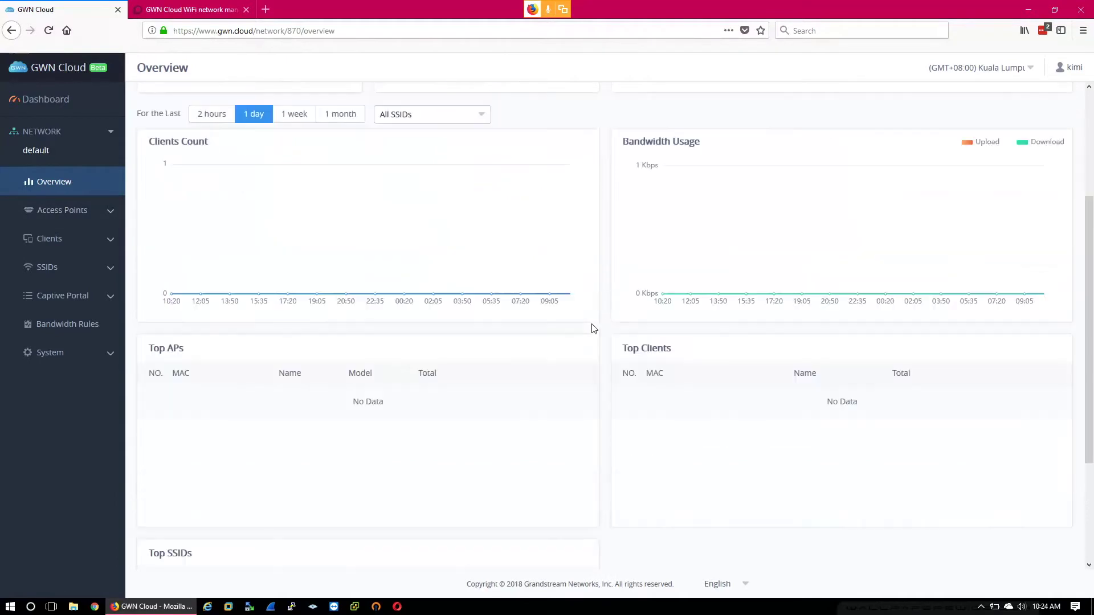
pyautogui.scroll(5, 590, 330)
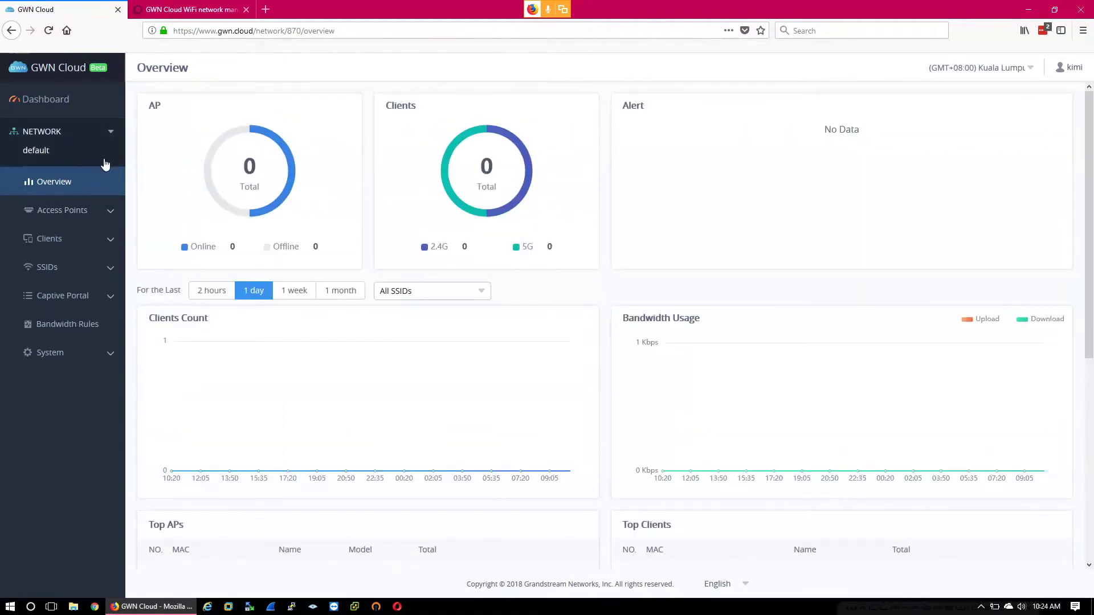
# Compare the account-wide dashboard with the default network's own overview, down to the top SSIDs.
pyautogui.click(74, 106)
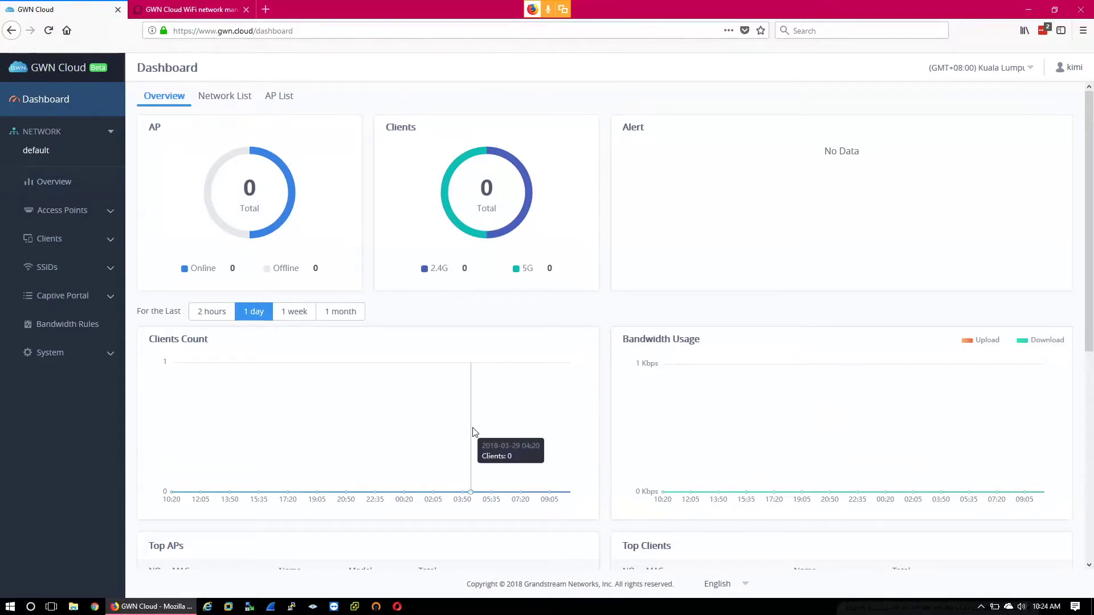
pyautogui.click(58, 149)
pyautogui.click(59, 149)
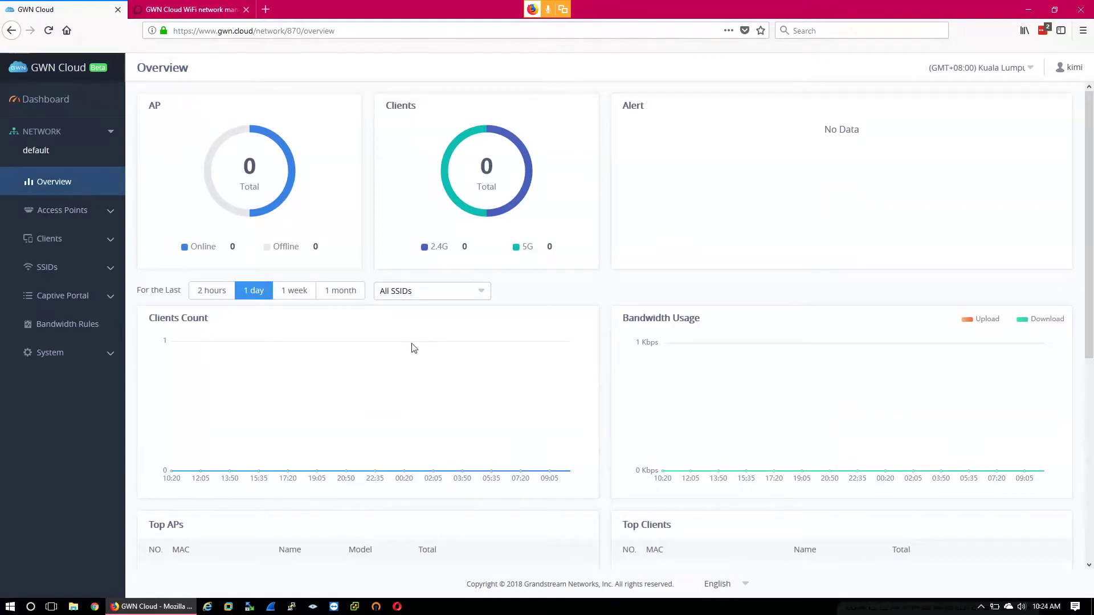
pyautogui.scroll(-6, 420, 291)
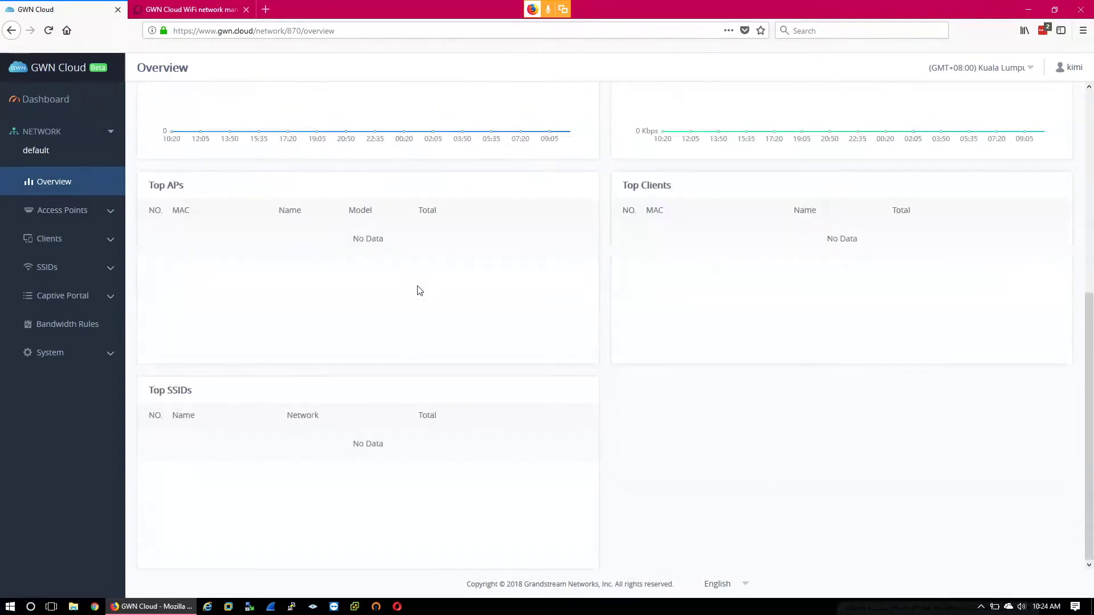
pyautogui.scroll(6, 419, 291)
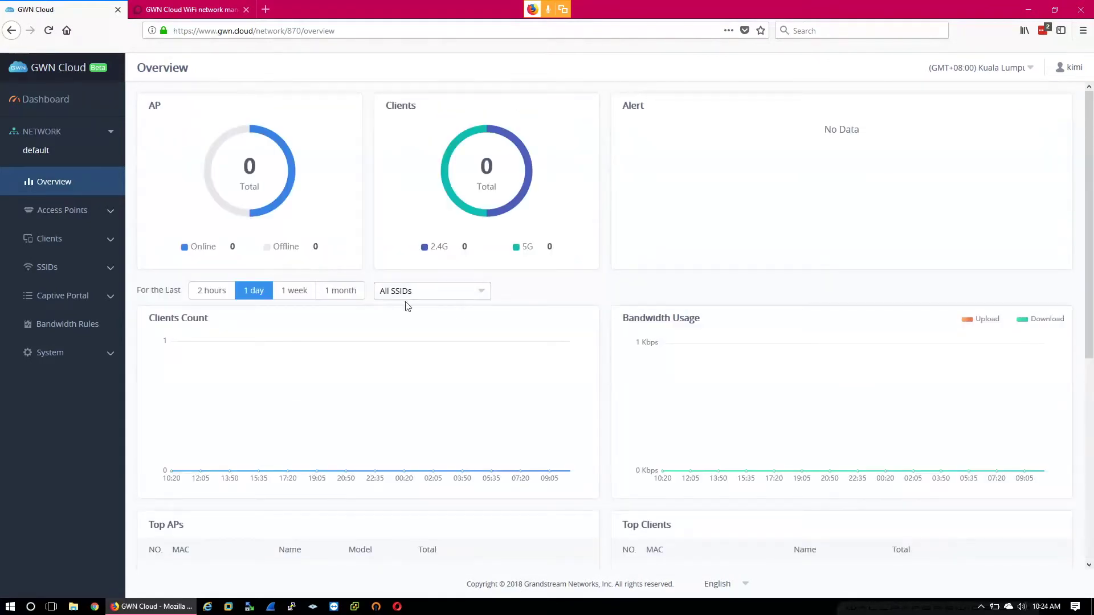
pyautogui.scroll(-6, 579, 371)
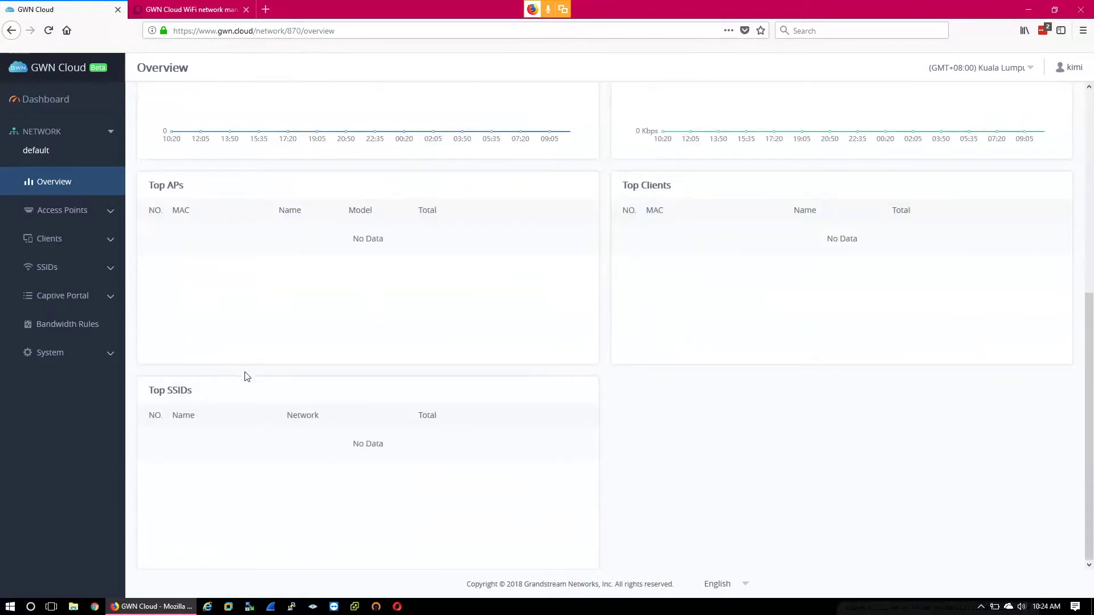
pyautogui.scroll(6, 274, 325)
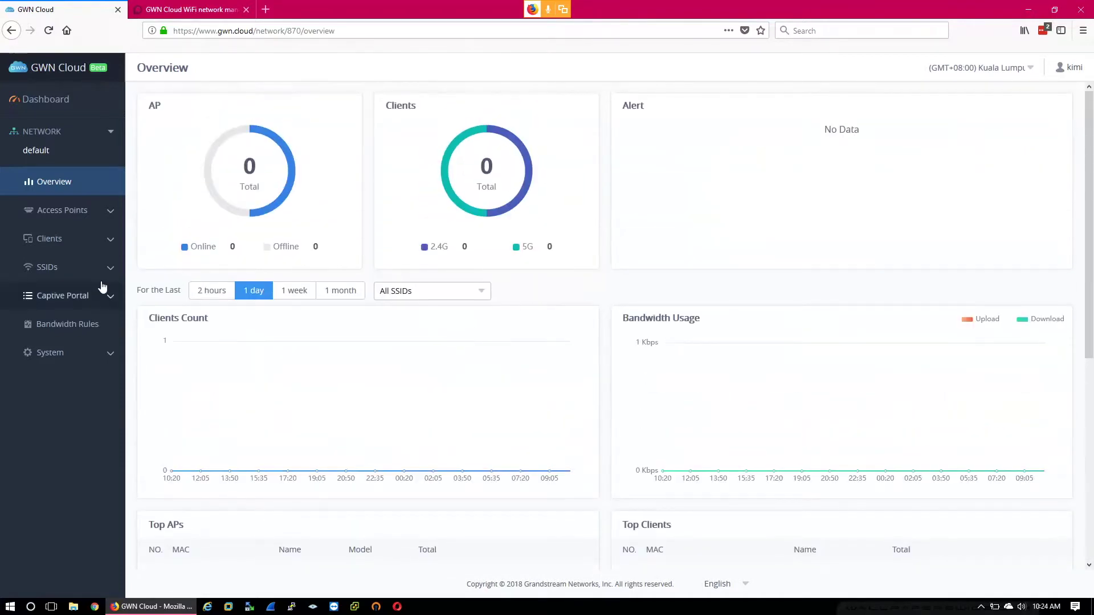
# View the summary and status pages of the default network's access points.
pyautogui.click(68, 215)
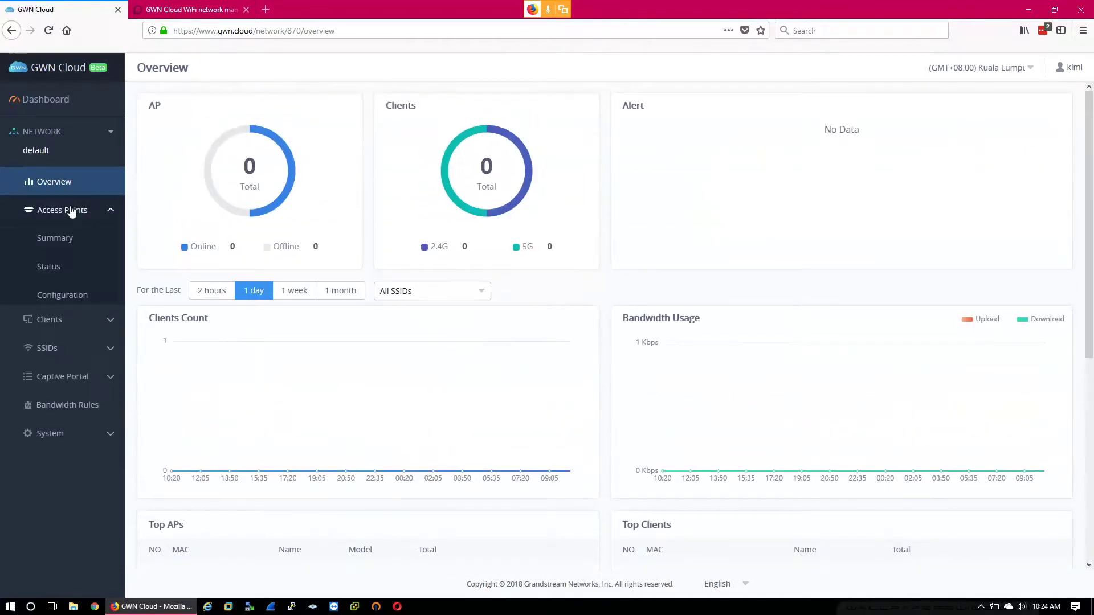
pyautogui.click(71, 238)
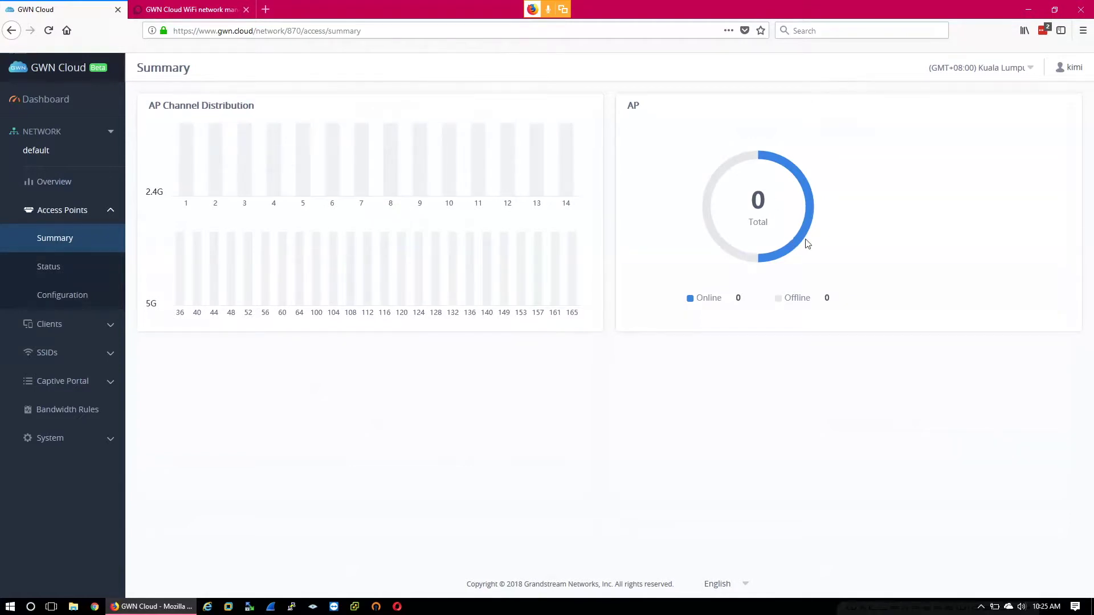
pyautogui.click(83, 264)
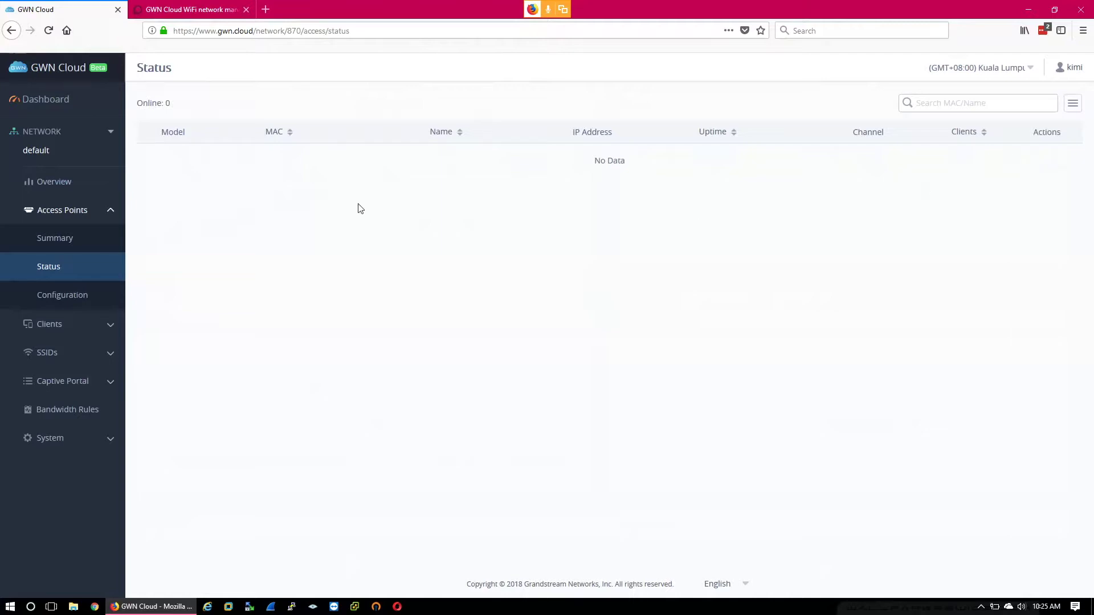
# Start adding an access point manually to the default network and name it AP 1.
pyautogui.click(102, 300)
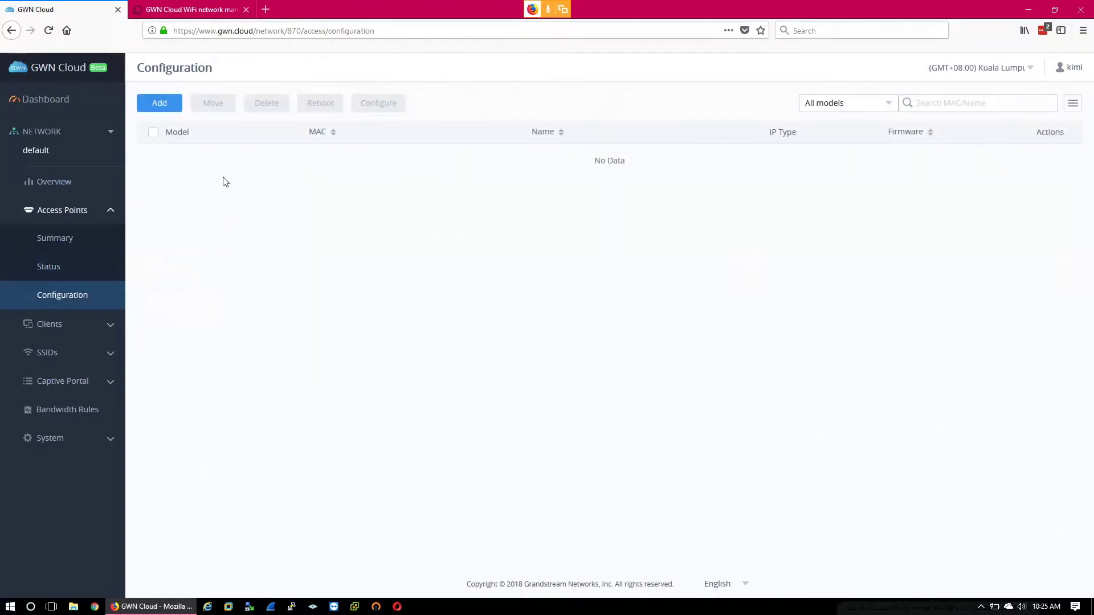
pyautogui.click(166, 104)
pyautogui.click(505, 193)
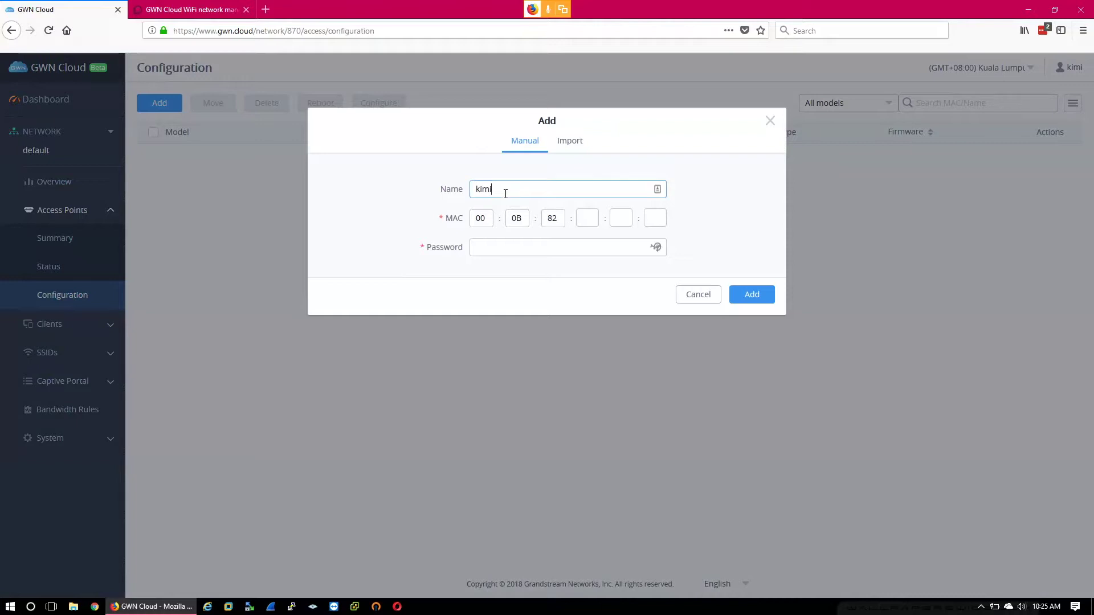
pyautogui.moveTo(504, 193); pyautogui.dragTo(477, 192)
pyautogui.write('ap')
pyautogui.write('AP 1')
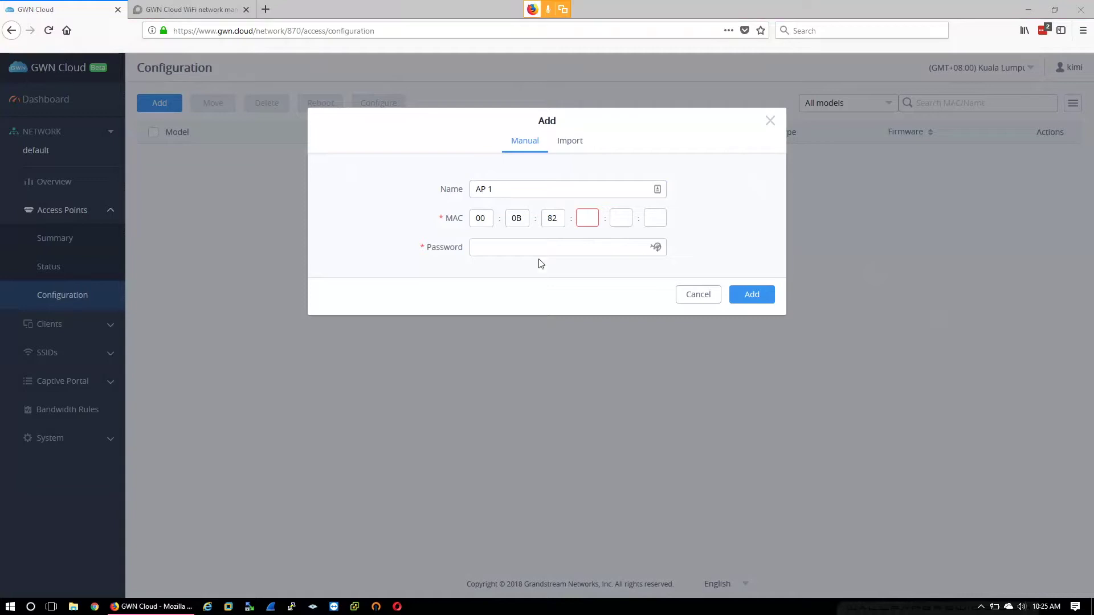
# Complete the access point's MAC address as 00:0B:82:aa:81:2c.
pyautogui.click(581, 219)
pyautogui.write('aa')
pyautogui.click(616, 221)
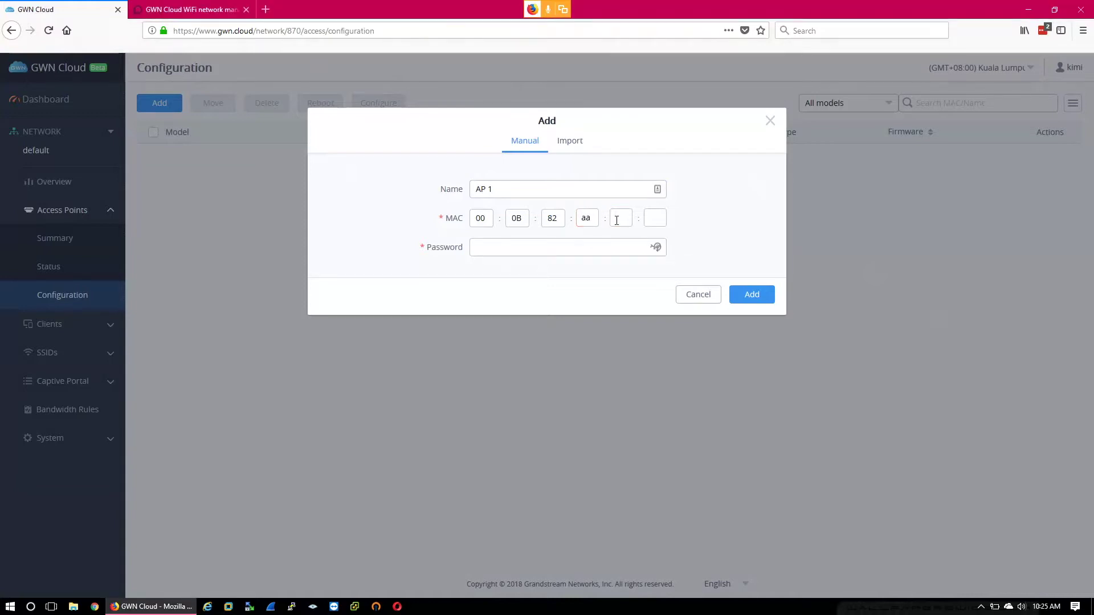
pyautogui.write('81:2c')
# Paste the access point's password into the password field and add the device to the network.
pyautogui.click(617, 249)
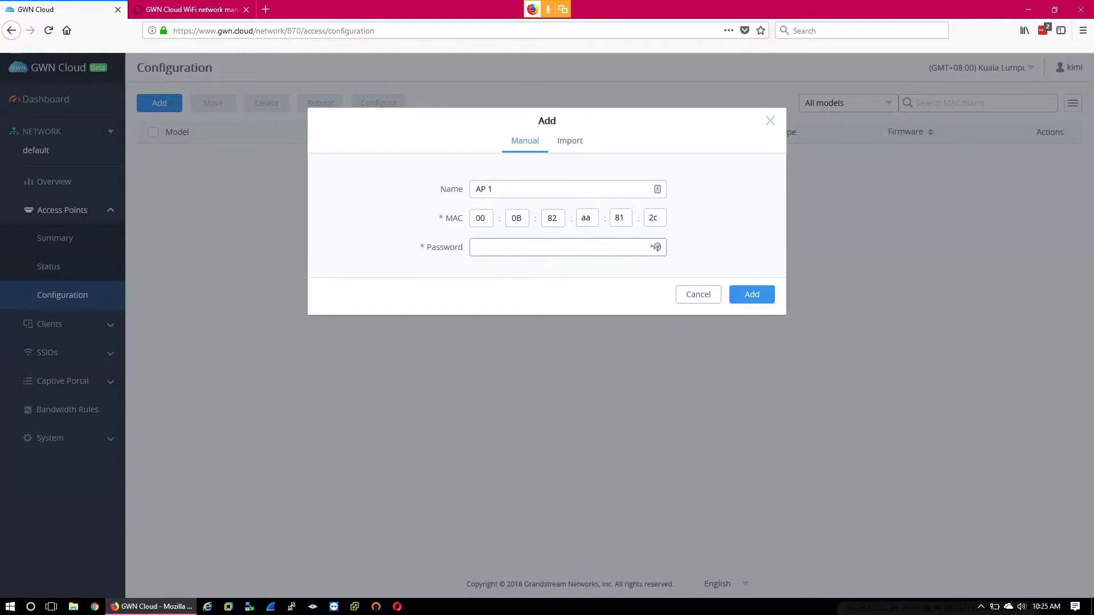
pyautogui.hotkey('alt', 'Tab')
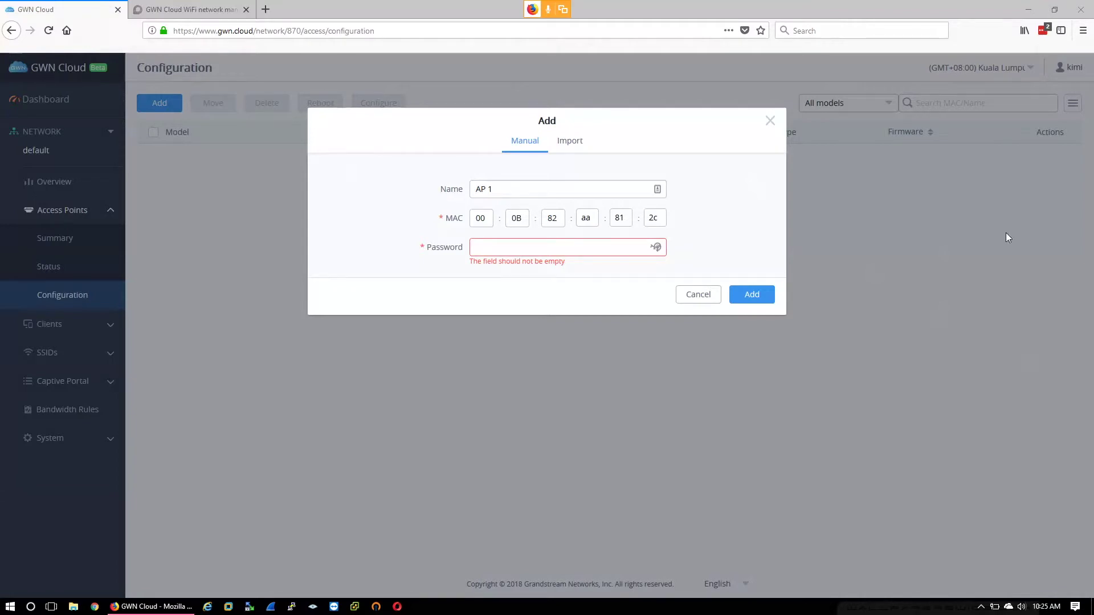
pyautogui.click(639, 236)
pyautogui.hotkey('ctrl', 'v')
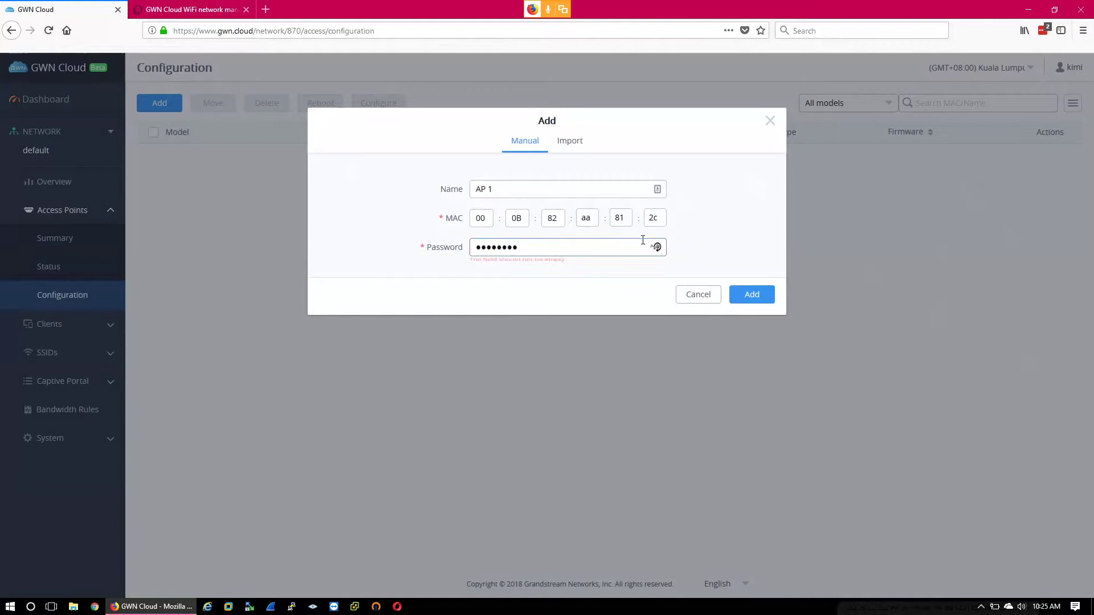
pyautogui.click(752, 296)
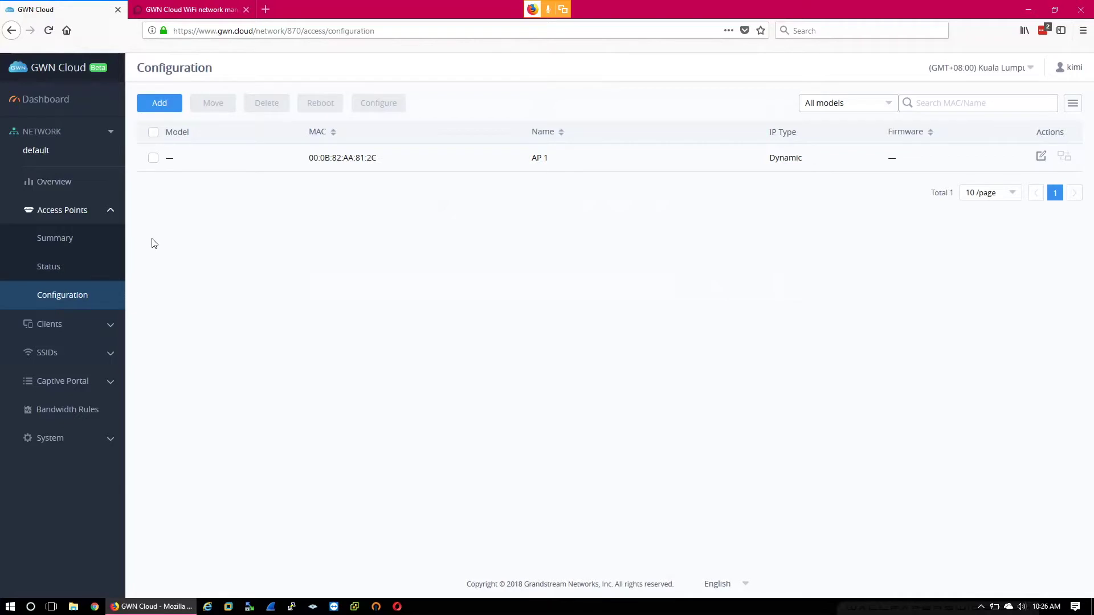
# Check AP 1's status, review its 2.4GHz and 5GHz radio settings, and close the configuration without saving.
pyautogui.click(91, 273)
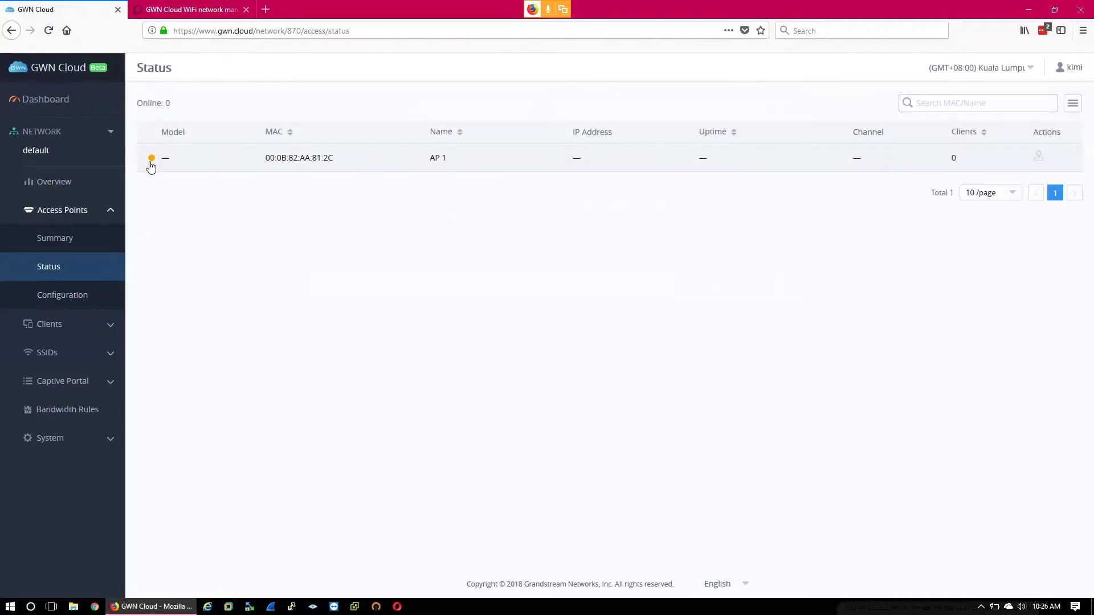
pyautogui.click(73, 294)
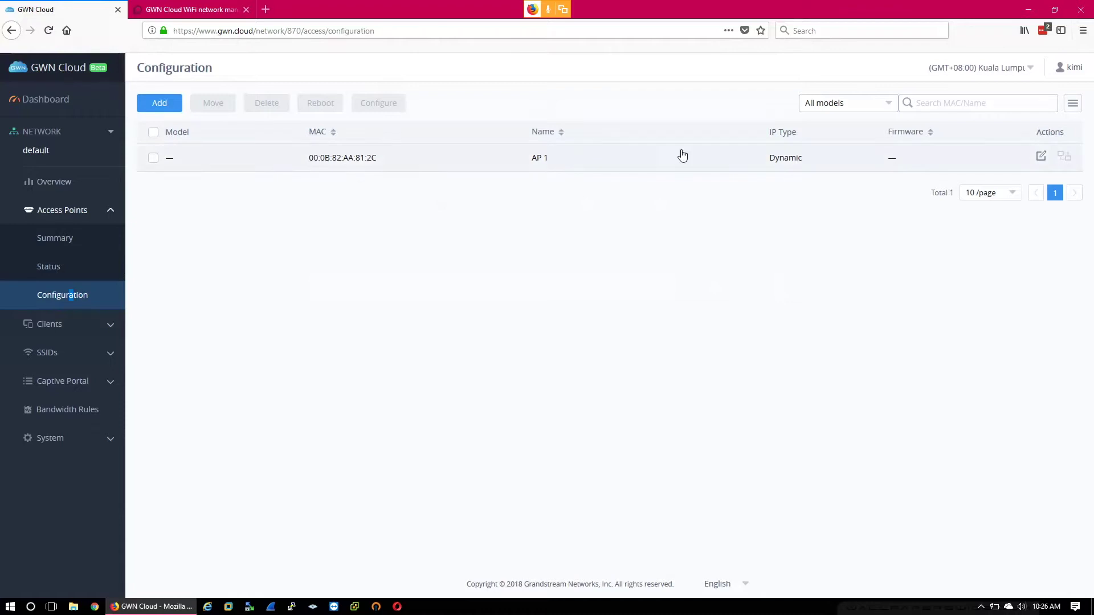
pyautogui.click(273, 150)
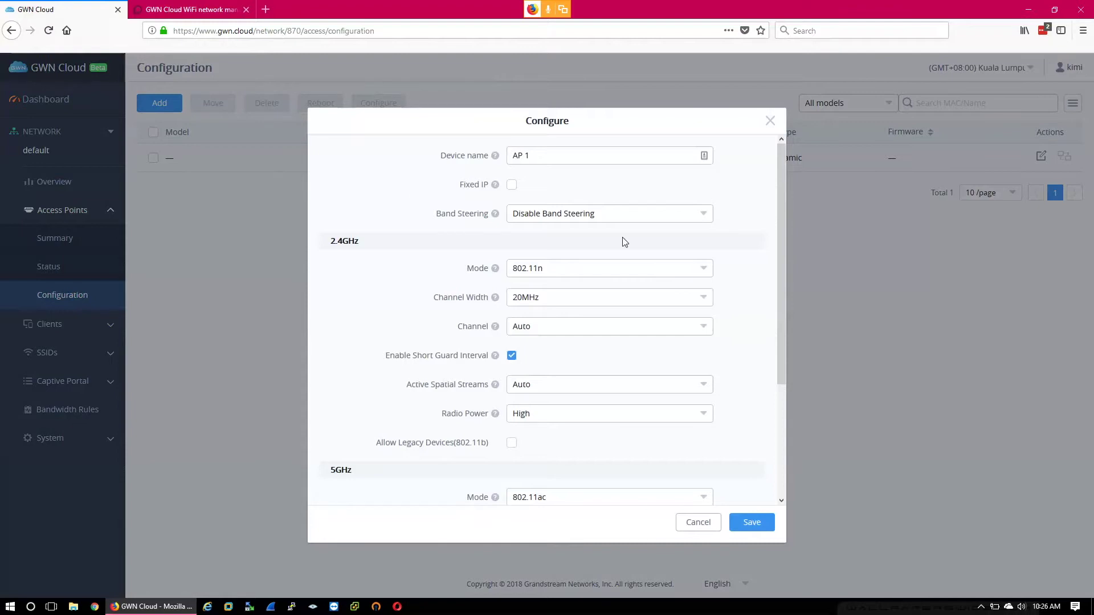
pyautogui.scroll(-3, 602, 305)
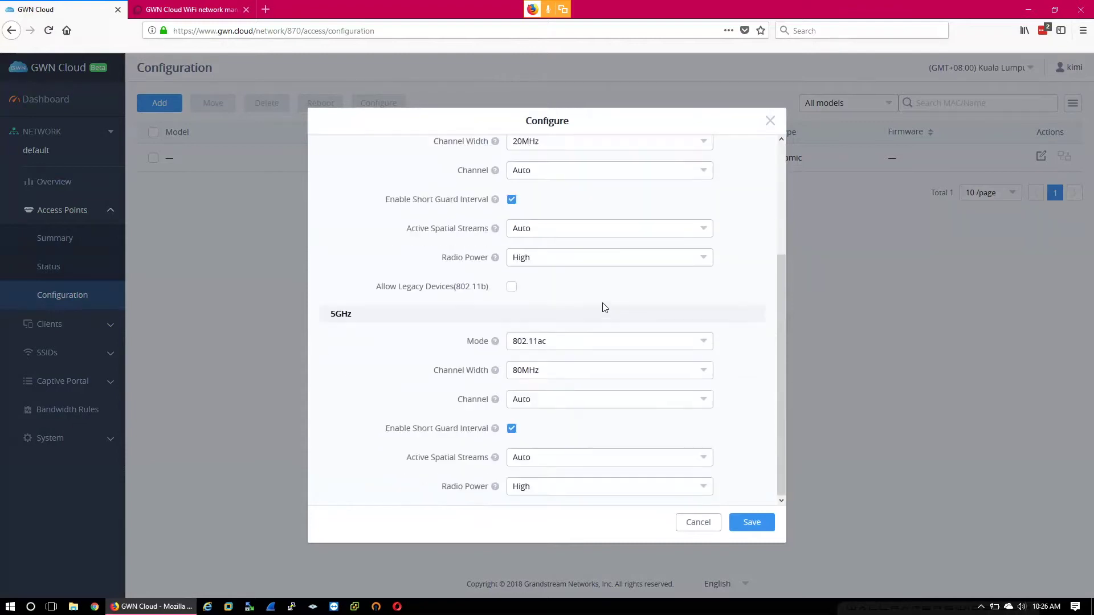
pyautogui.scroll(3, 601, 308)
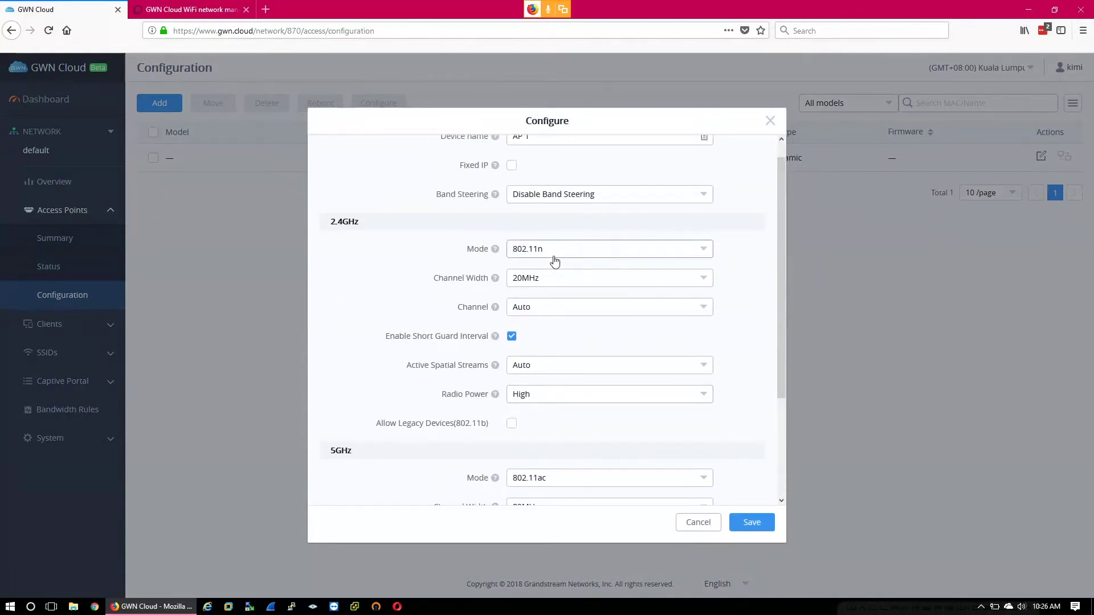
pyautogui.click(556, 252)
pyautogui.click(547, 314)
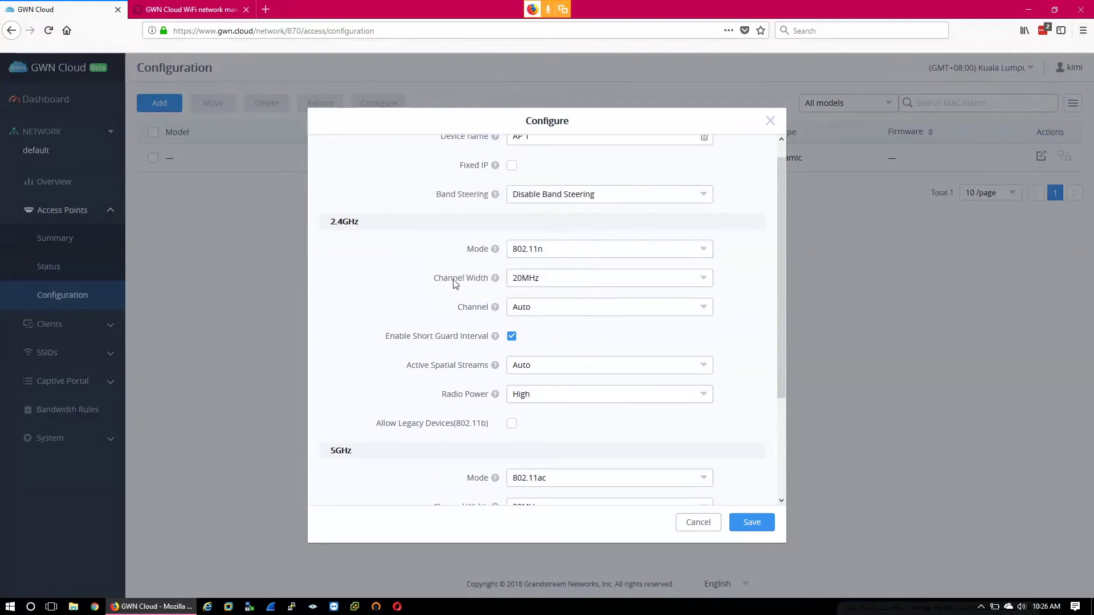
pyautogui.scroll(-5, 464, 319)
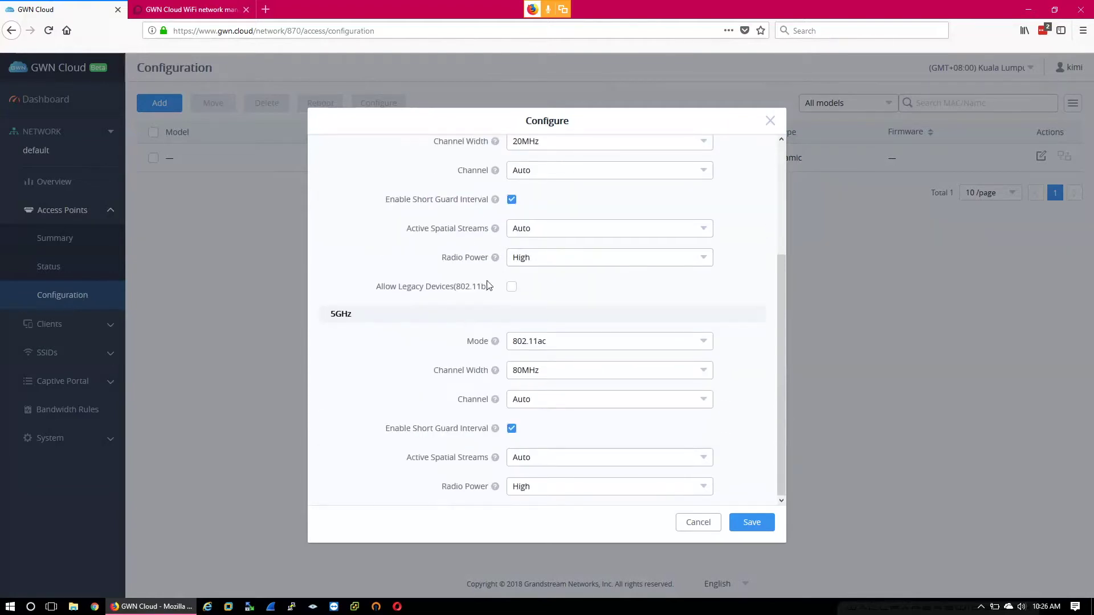
pyautogui.click(708, 526)
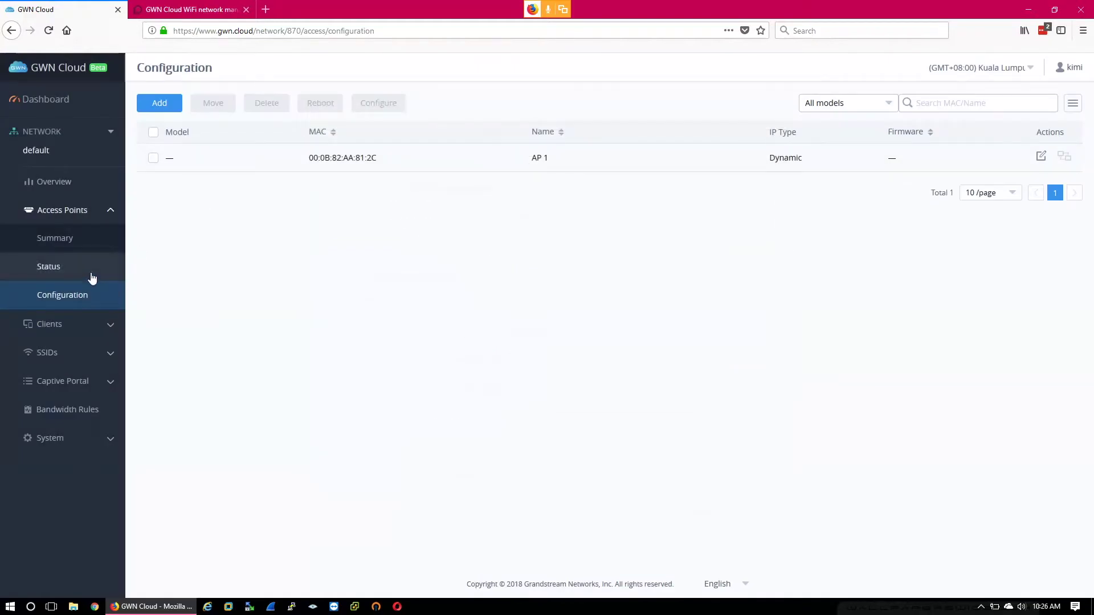
# Examine the fixed IP fields offered in AP 1's configuration and close it without saving.
pyautogui.click(1041, 158)
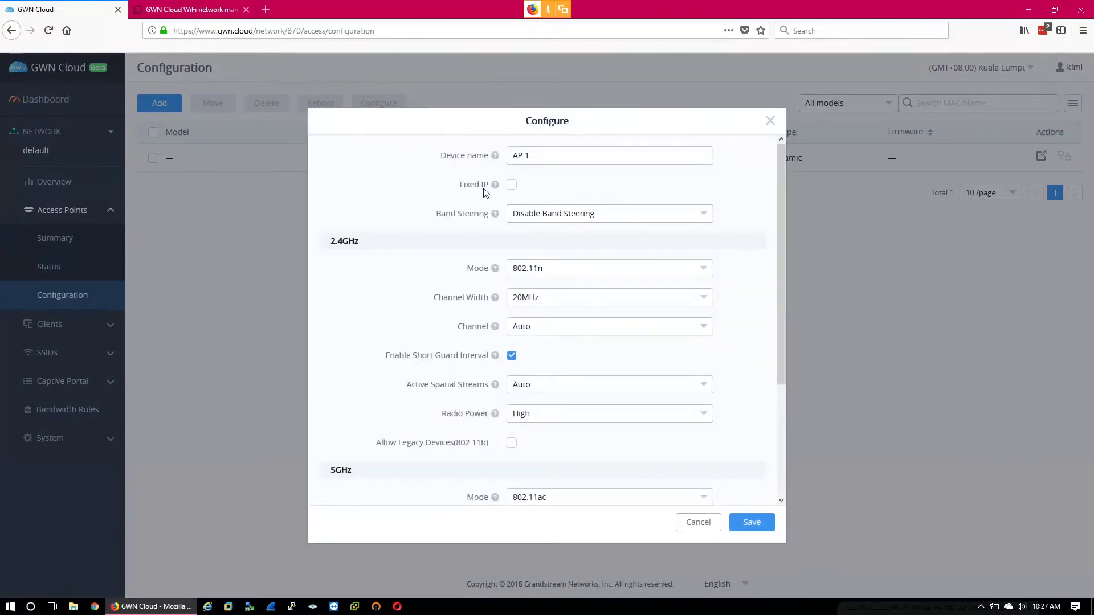
pyautogui.click(511, 185)
pyautogui.click(525, 213)
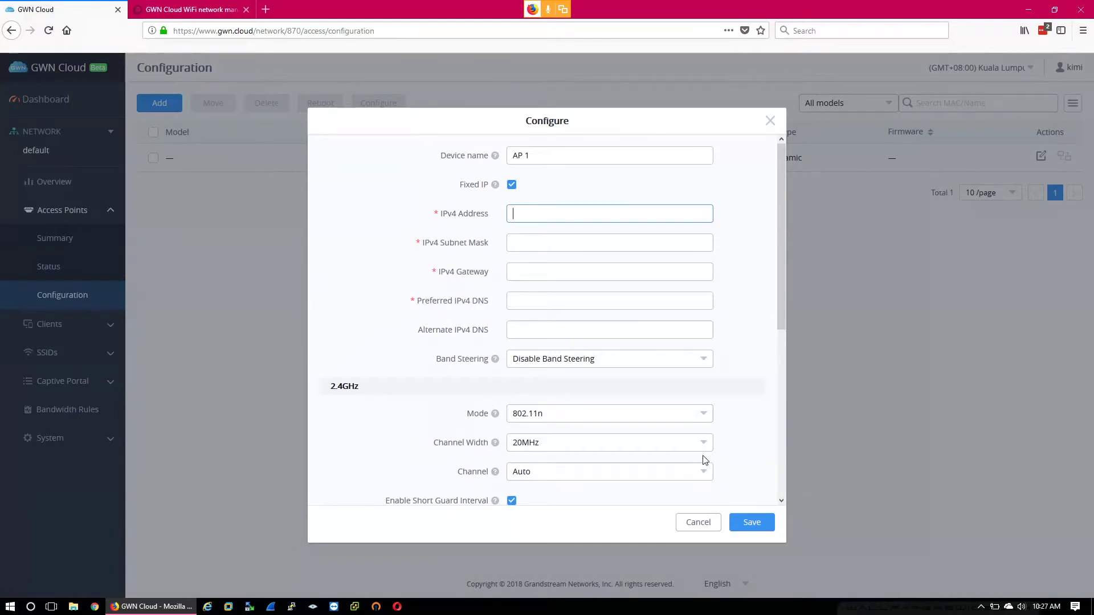
pyautogui.click(710, 525)
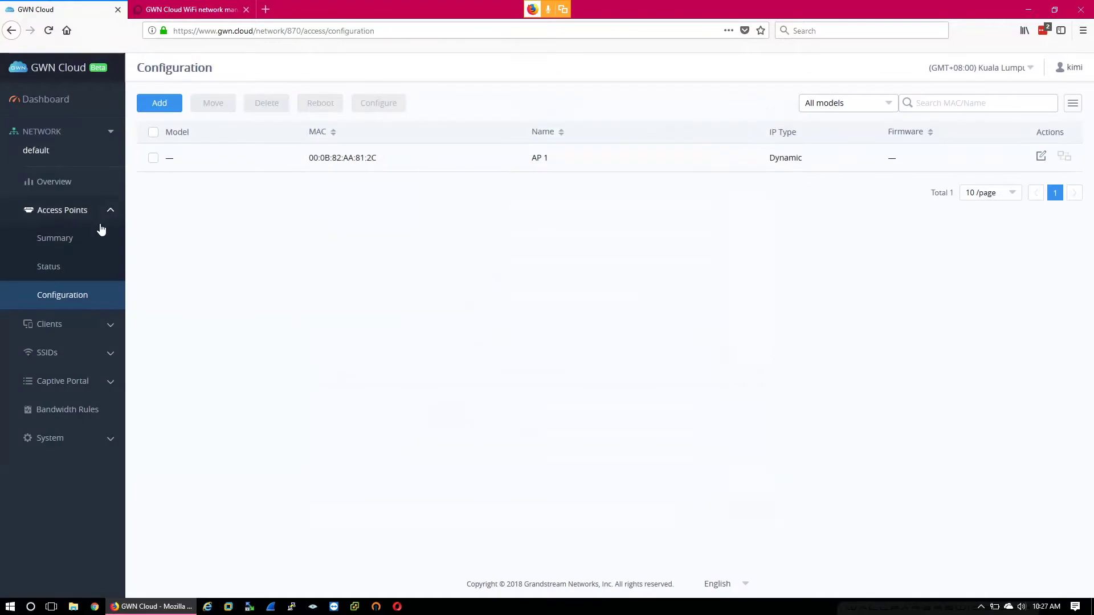
# Check AP 1's entry in the access point status list and in the configuration list.
pyautogui.click(66, 268)
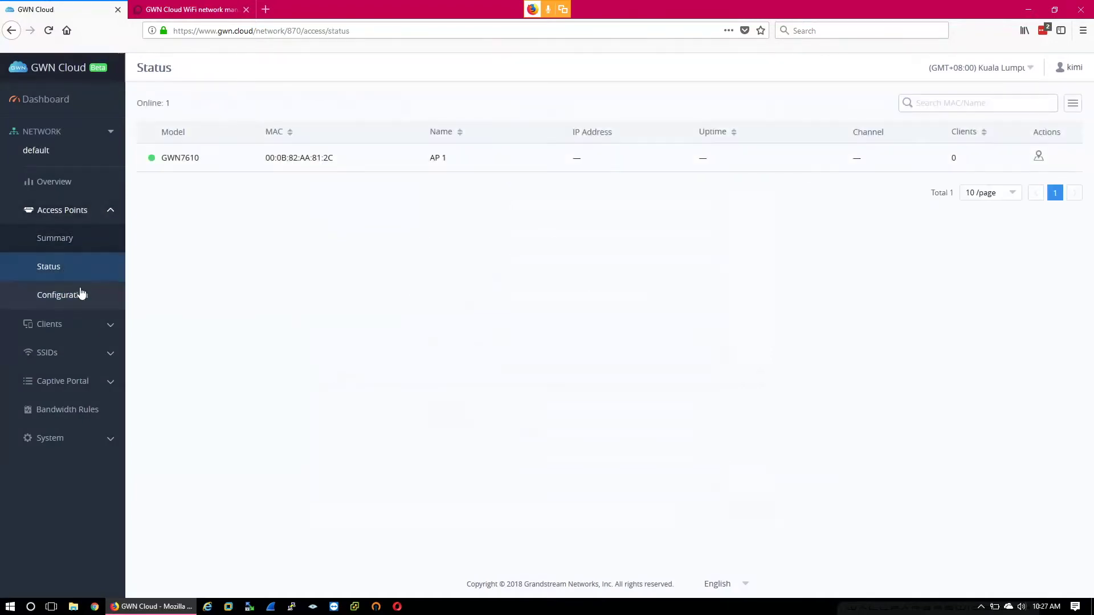
pyautogui.click(81, 299)
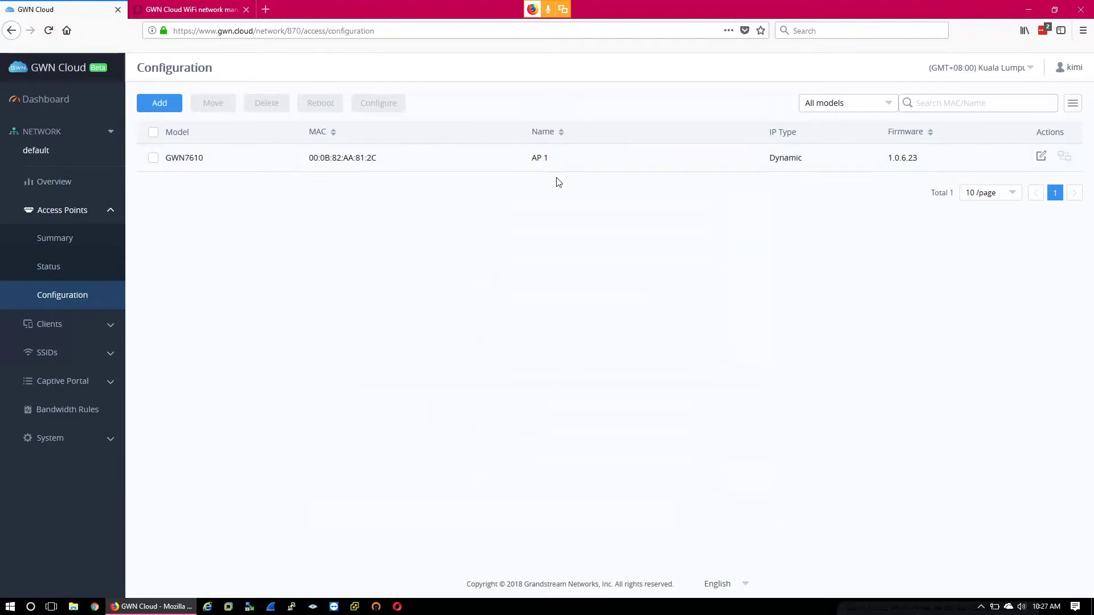
pyautogui.moveTo(1038, 609)
# Locate AP 1 from the status list by blinking its LED lights, and stop the locating.
pyautogui.click(78, 273)
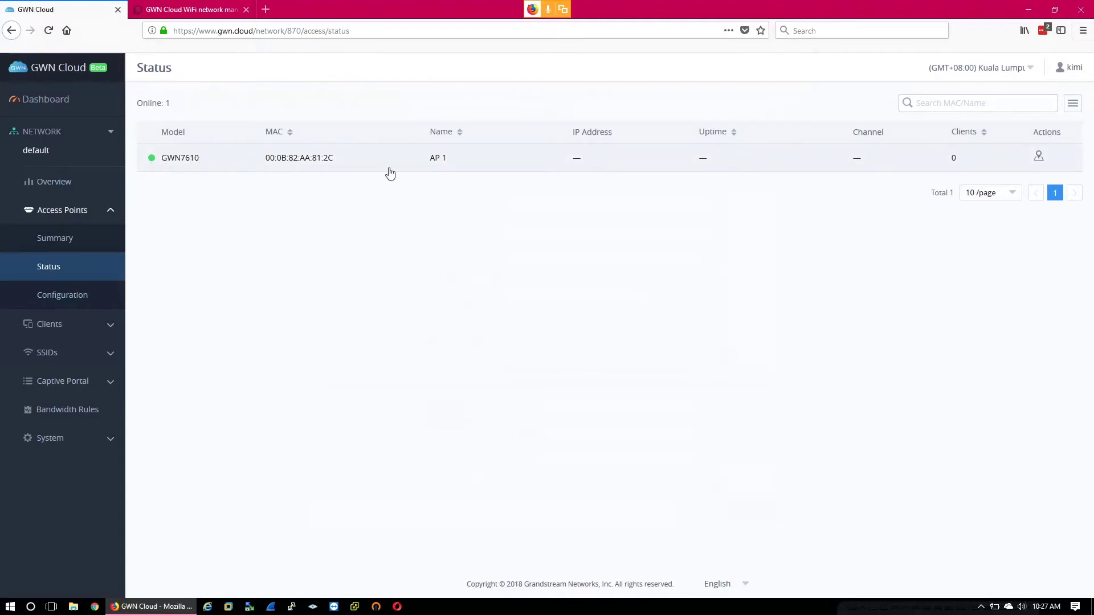
pyautogui.click(1038, 157)
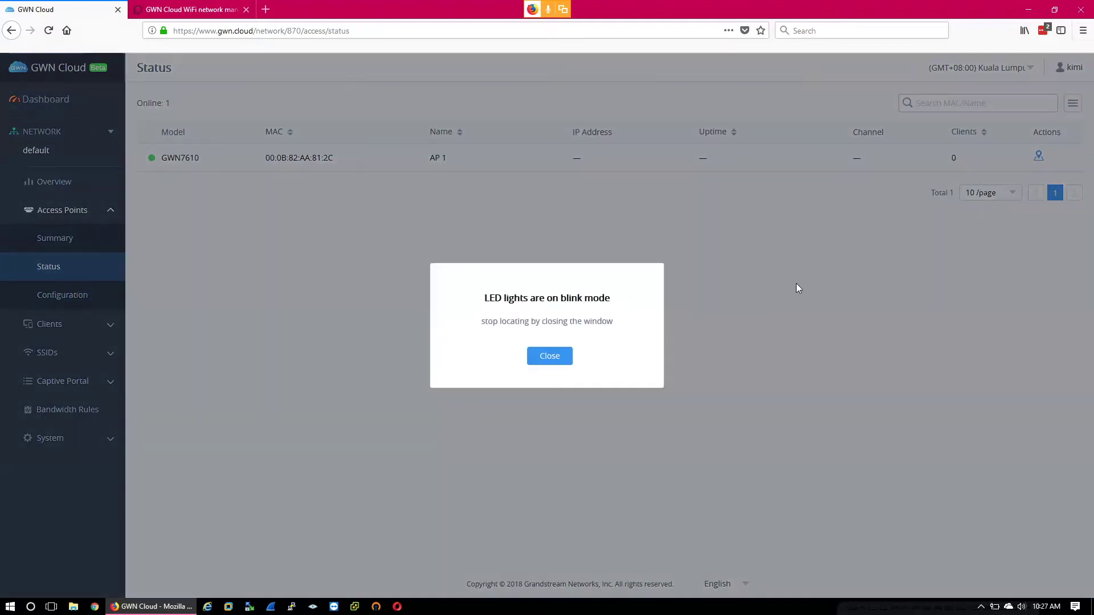
pyautogui.click(550, 356)
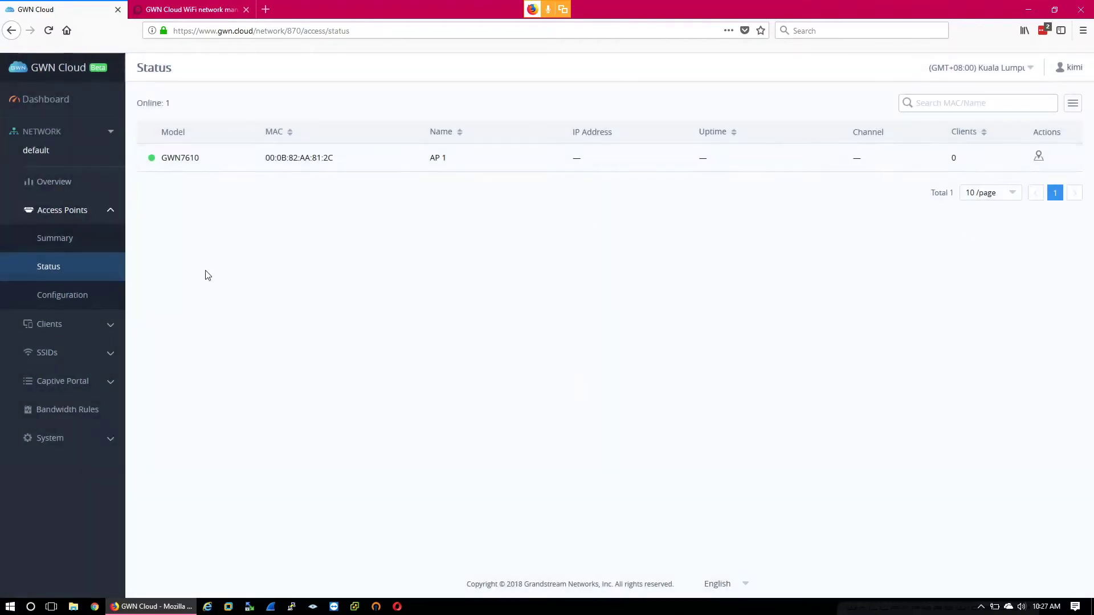
# Recheck the access point summary and configuration pages, and review the client summary charts and statistics.
pyautogui.click(108, 249)
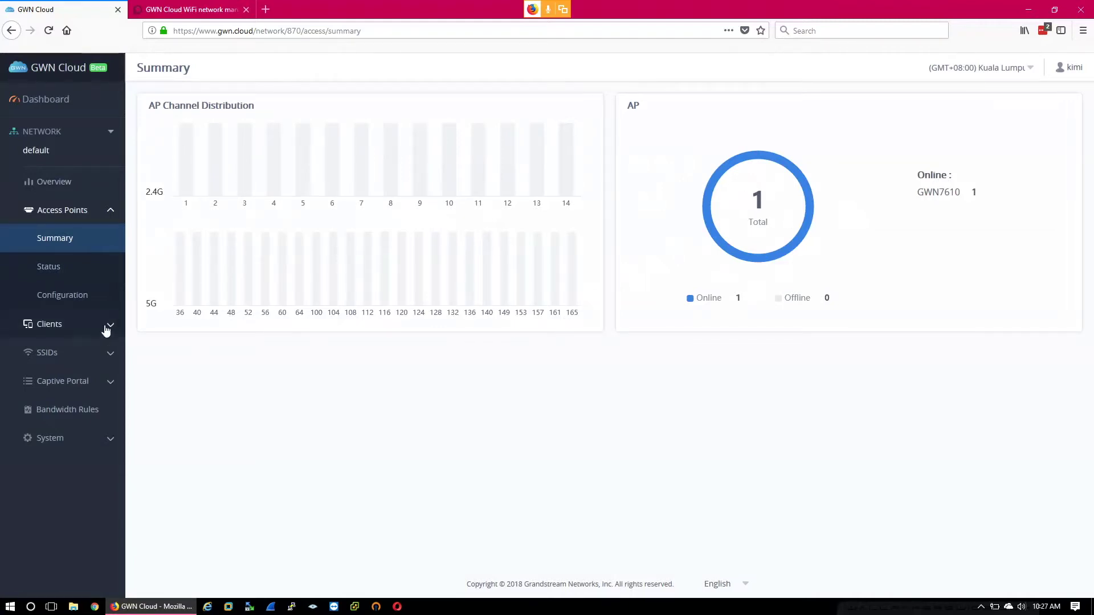
pyautogui.click(92, 290)
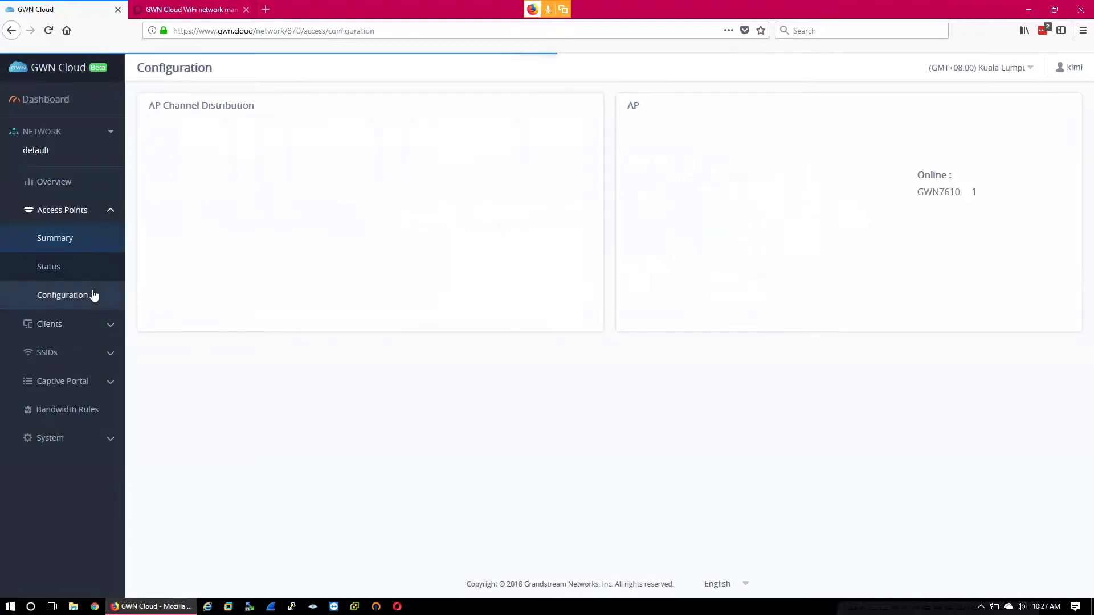
pyautogui.click(94, 334)
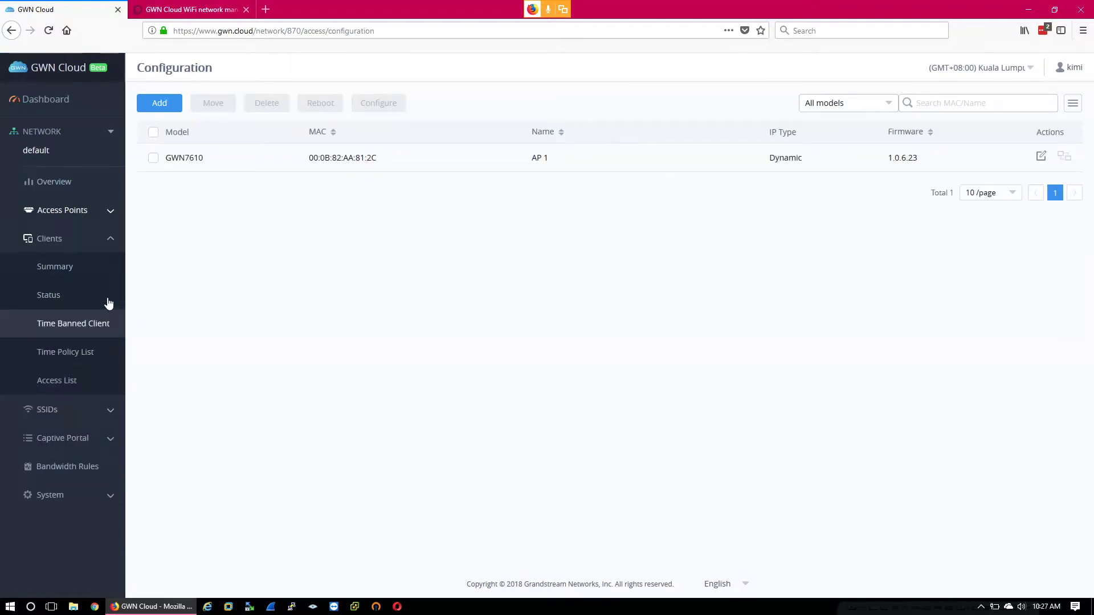
pyautogui.click(88, 271)
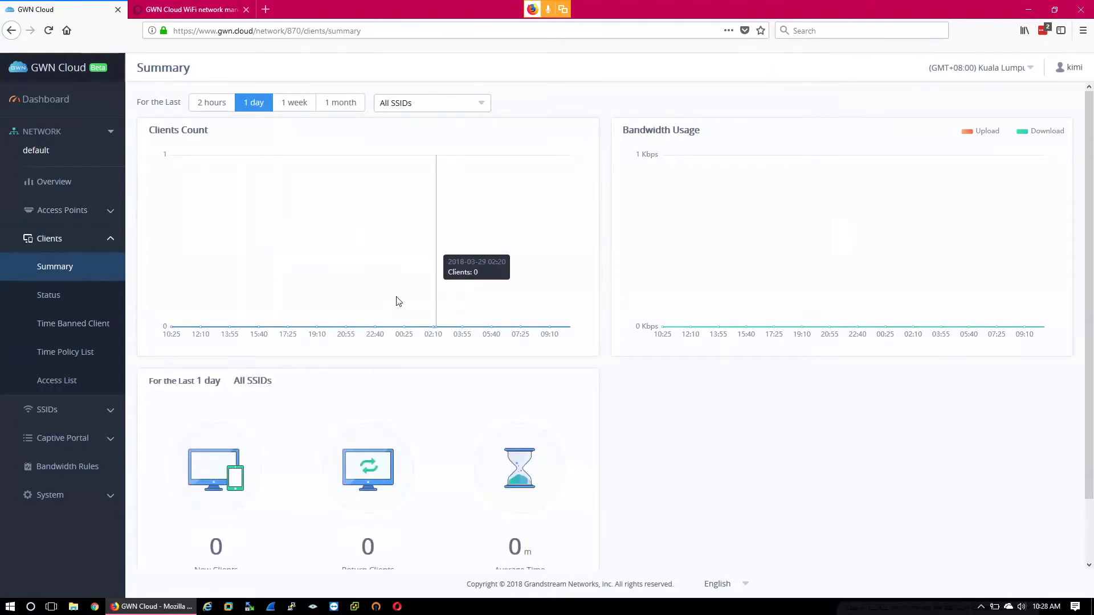
pyautogui.scroll(-2, 305, 276)
pyautogui.scroll(2, 303, 279)
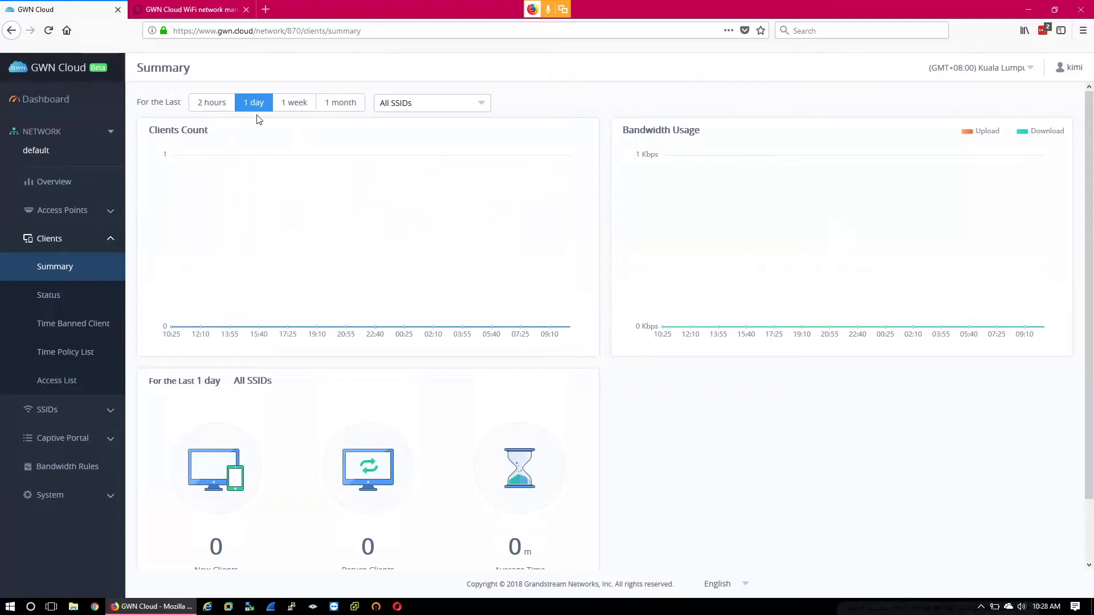
# Filter the client summary to the GWN-Cloud-test2 SSID and compare the 2 hours, 1 day, 1 week and 1 month ranges.
pyautogui.click(390, 106)
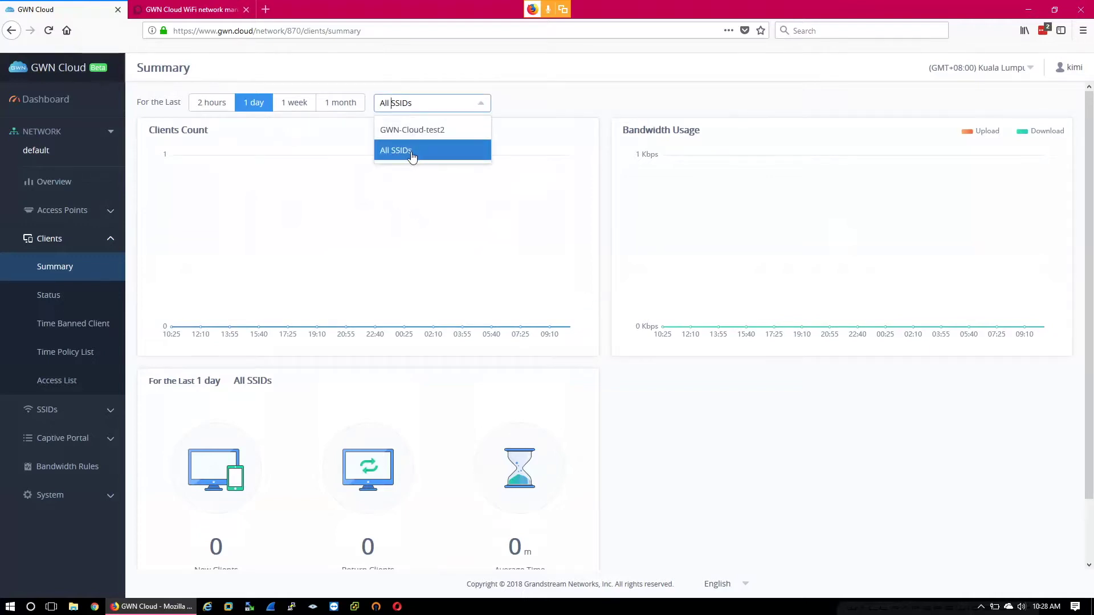
pyautogui.click(414, 131)
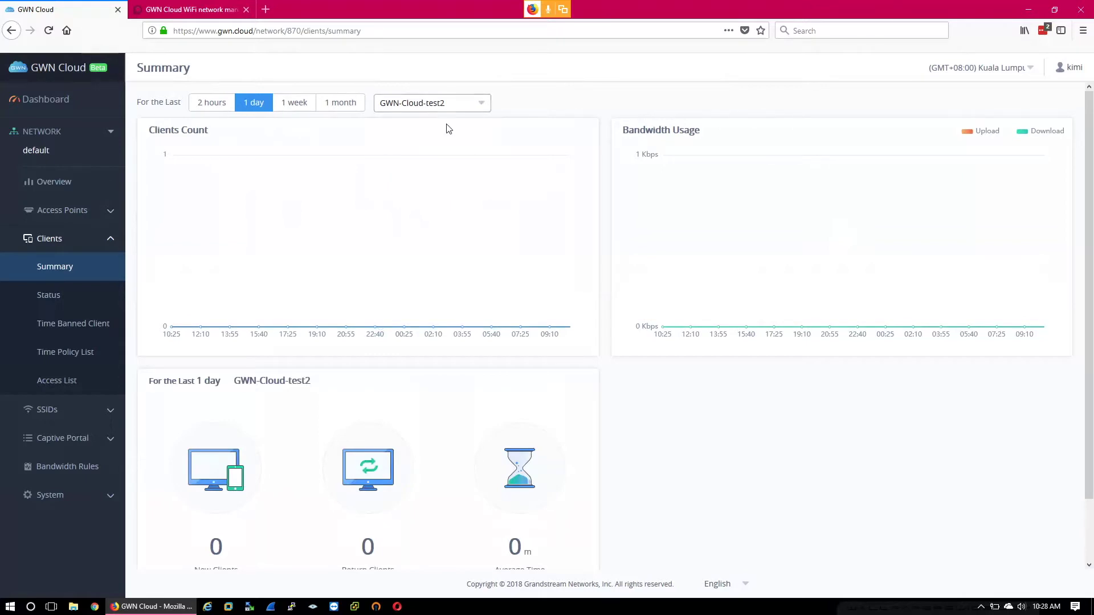
pyautogui.click(228, 108)
pyautogui.click(245, 106)
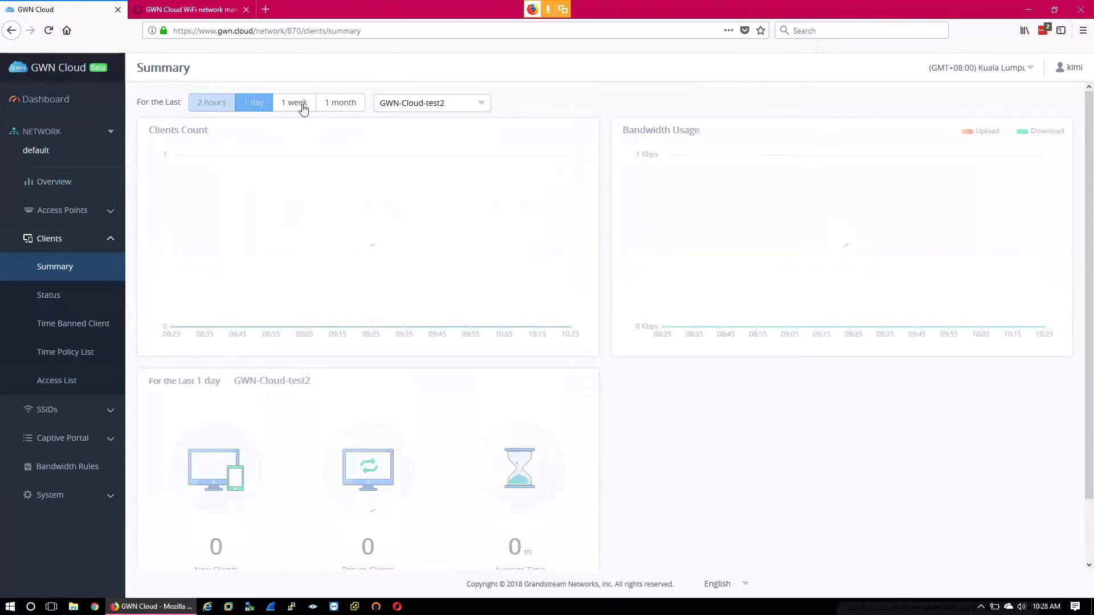
pyautogui.click(314, 106)
pyautogui.click(340, 104)
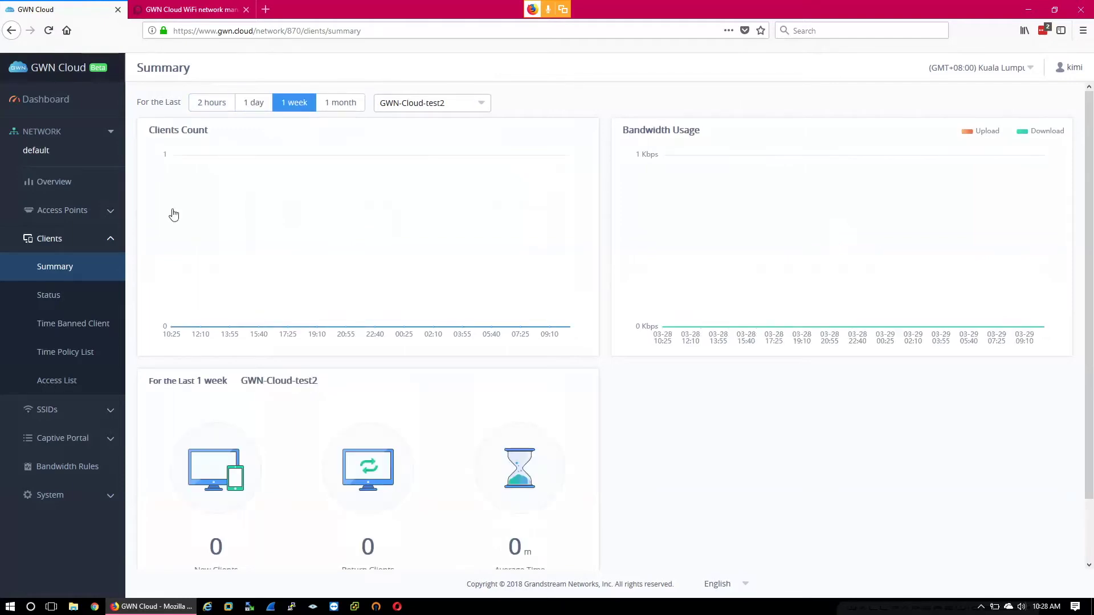
# Examine the bandwidth rule fields for the client in the client status list and close them without saving.
pyautogui.click(83, 297)
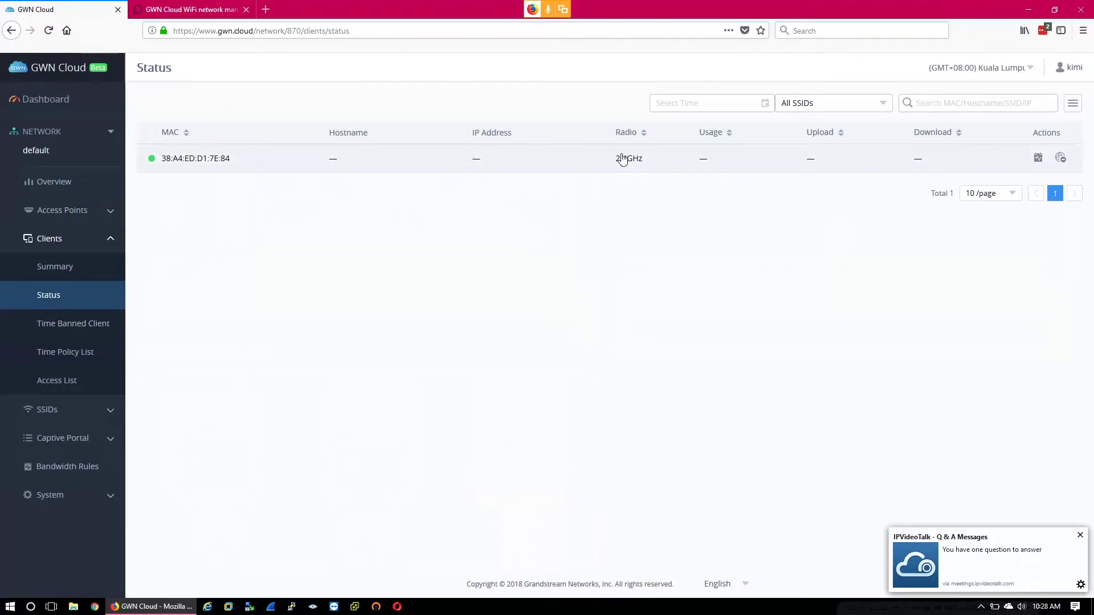
pyautogui.click(1038, 159)
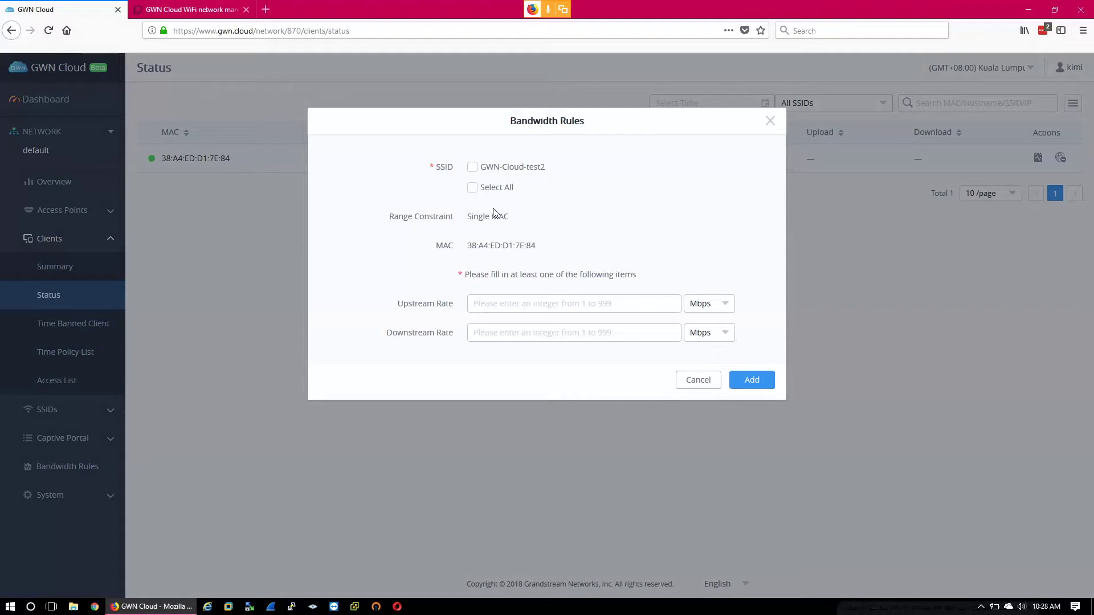
pyautogui.click(613, 305)
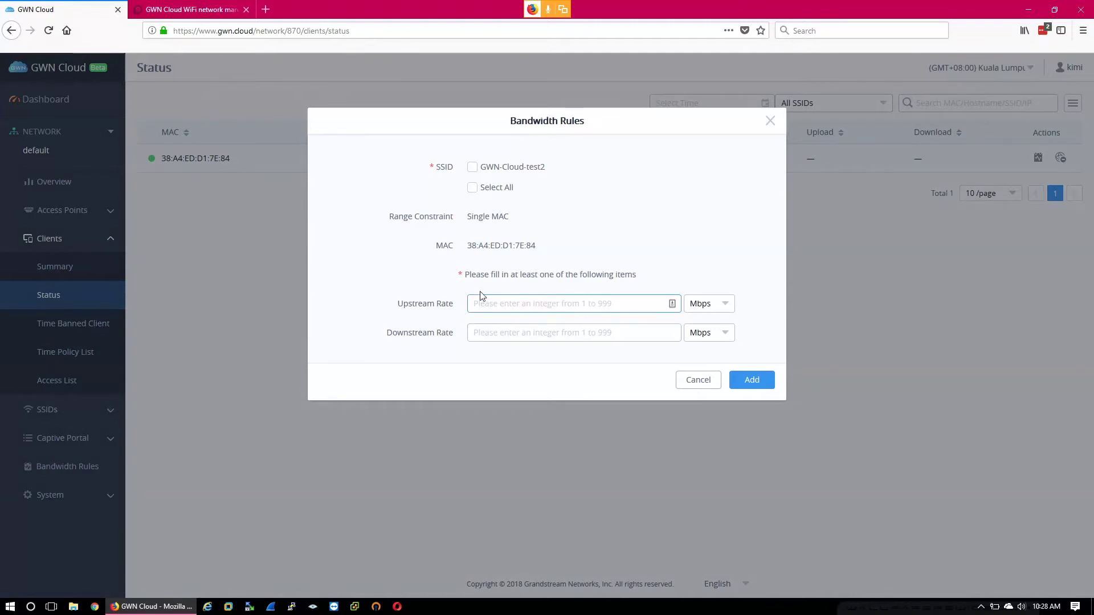
pyautogui.click(706, 385)
# Check the Time Banned Client page, then examine the name, enable and connection time fields of a new time policy.
pyautogui.click(93, 323)
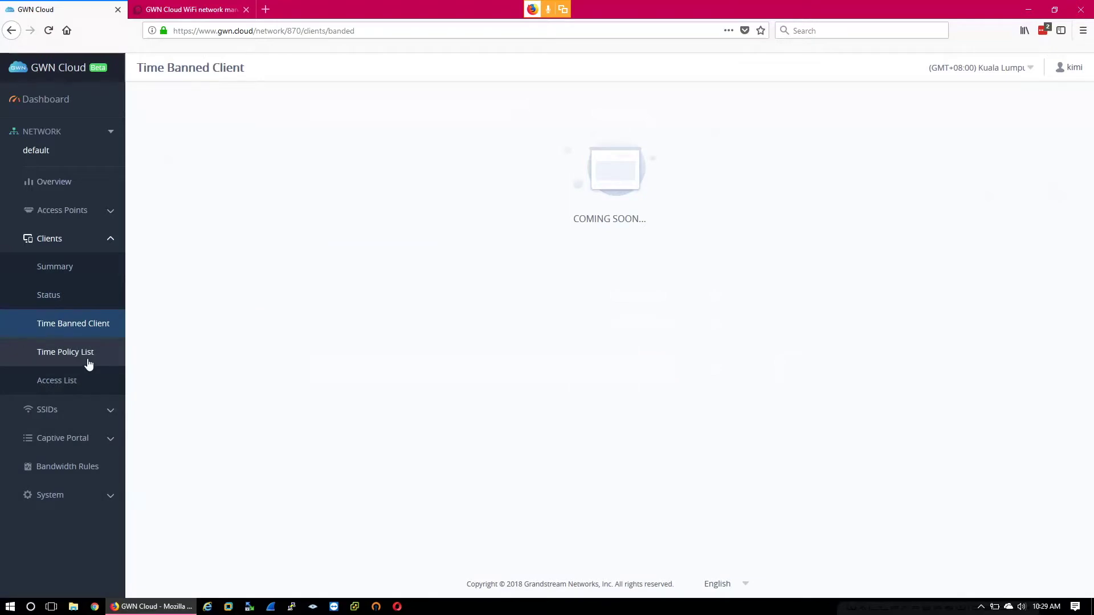
pyautogui.click(49, 353)
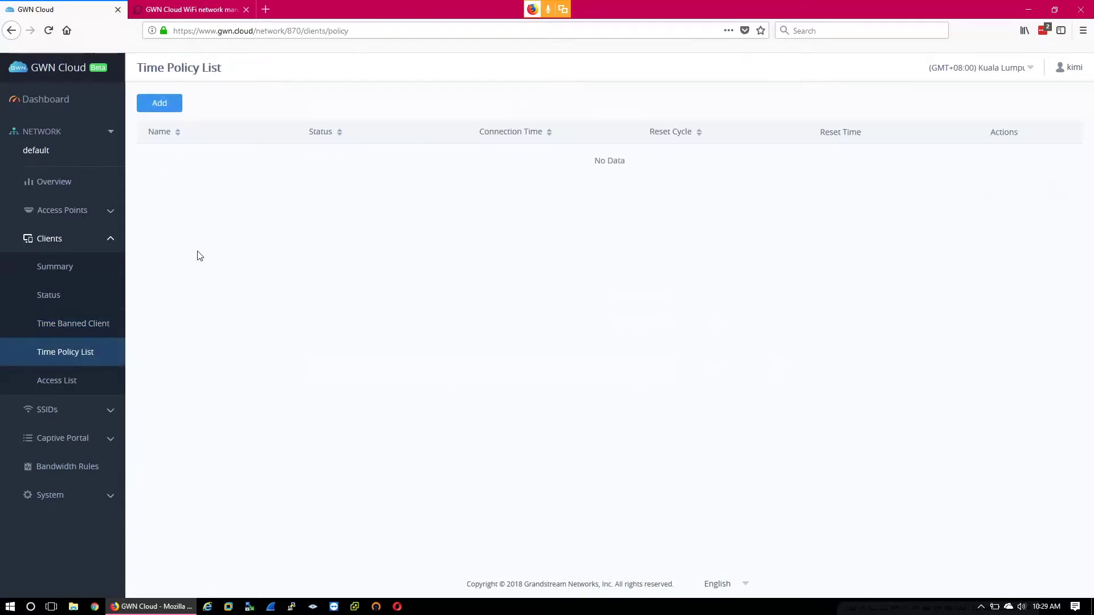
pyautogui.click(159, 104)
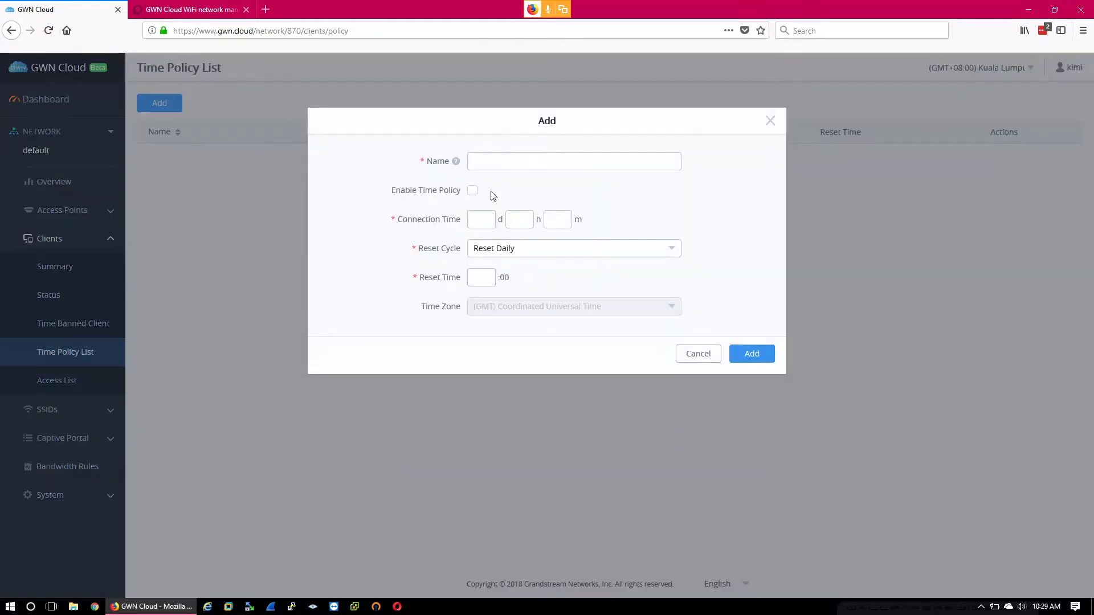
pyautogui.click(491, 165)
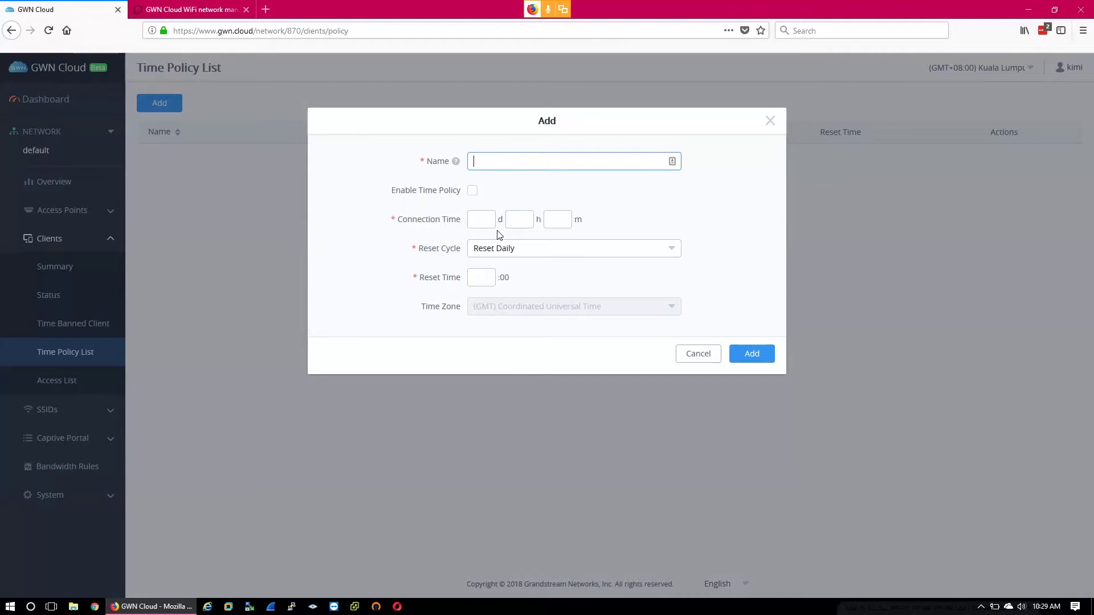
pyautogui.click(472, 191)
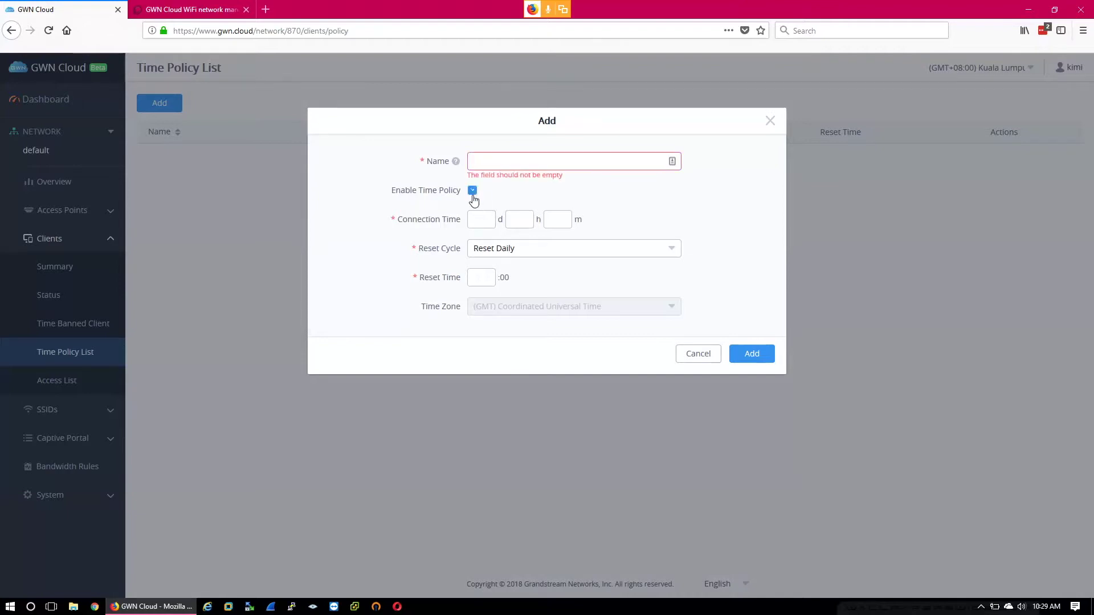
pyautogui.click(478, 220)
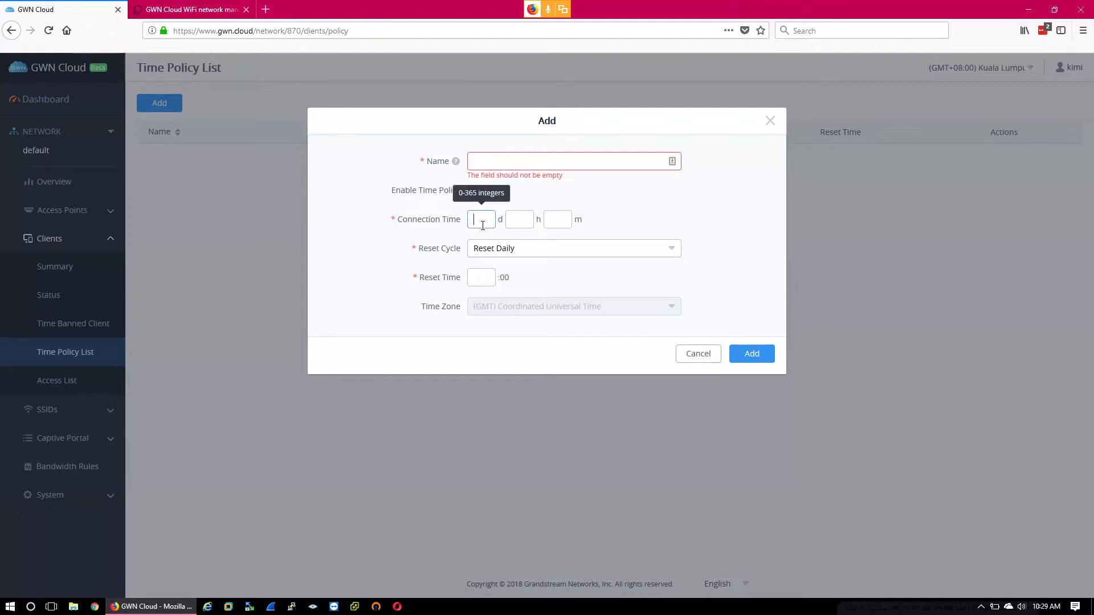
pyautogui.click(519, 220)
pyautogui.click(557, 220)
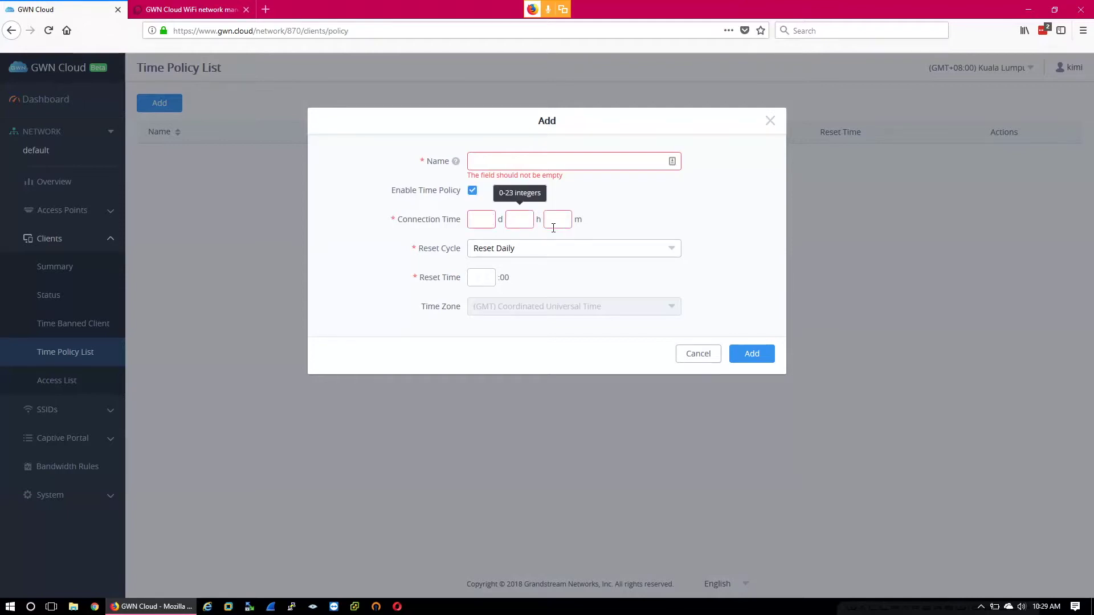
# Try the Reset Weekly cycle in the new time policy to see its reset time fields, and discard the policy.
pyautogui.click(530, 253)
pyautogui.click(608, 246)
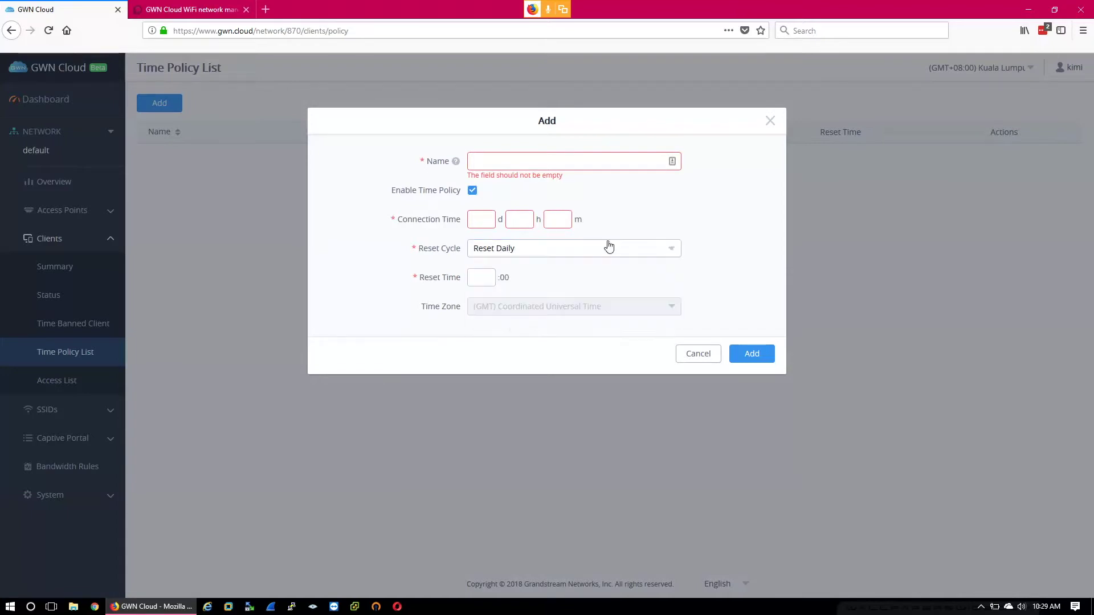
pyautogui.click(573, 254)
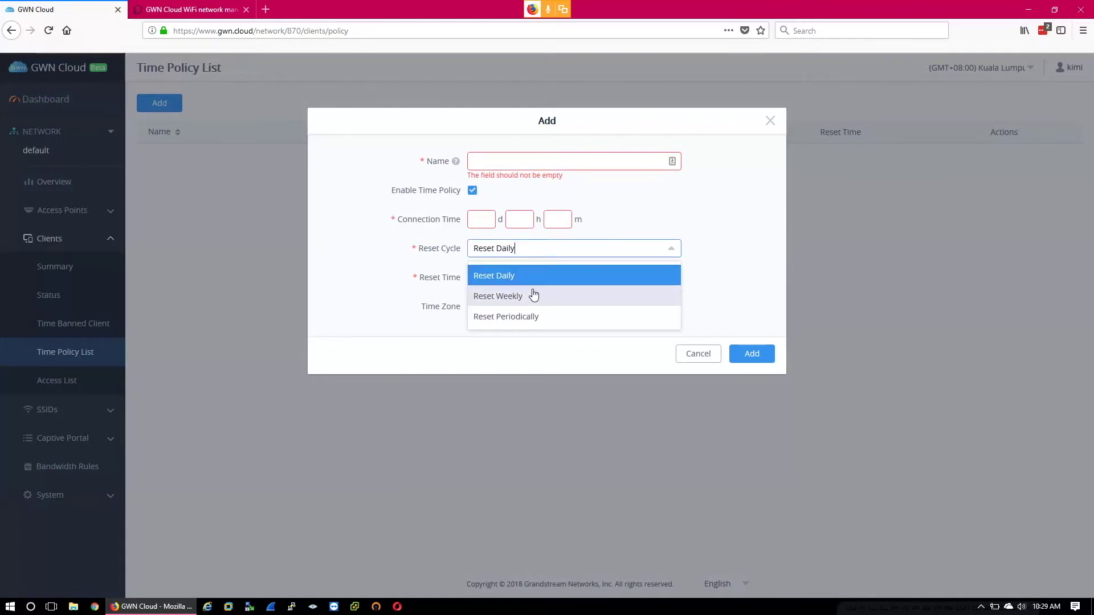
pyautogui.click(533, 295)
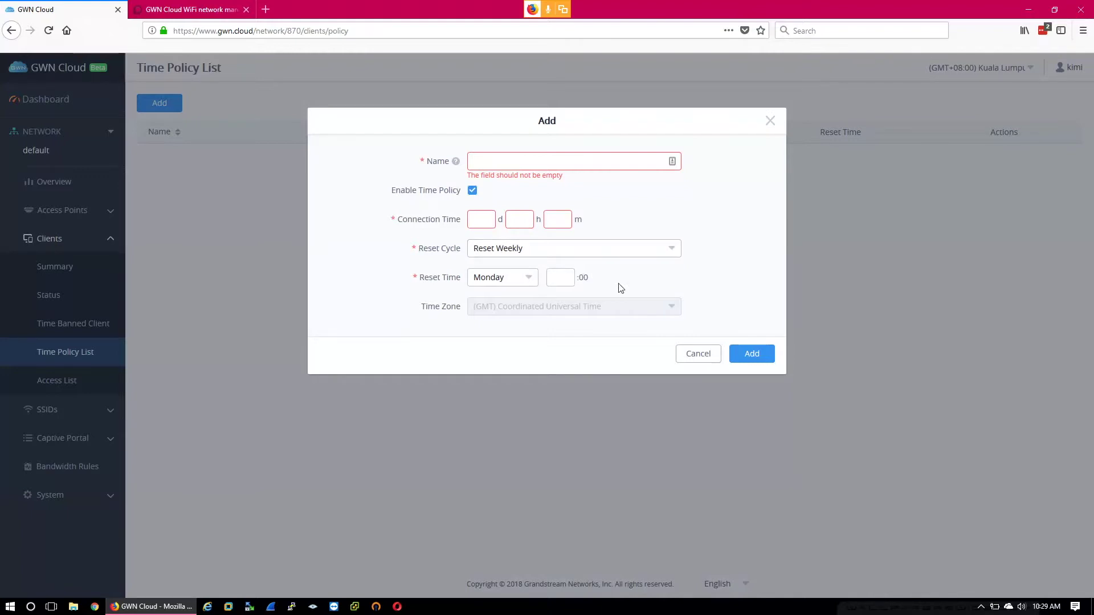
pyautogui.click(689, 358)
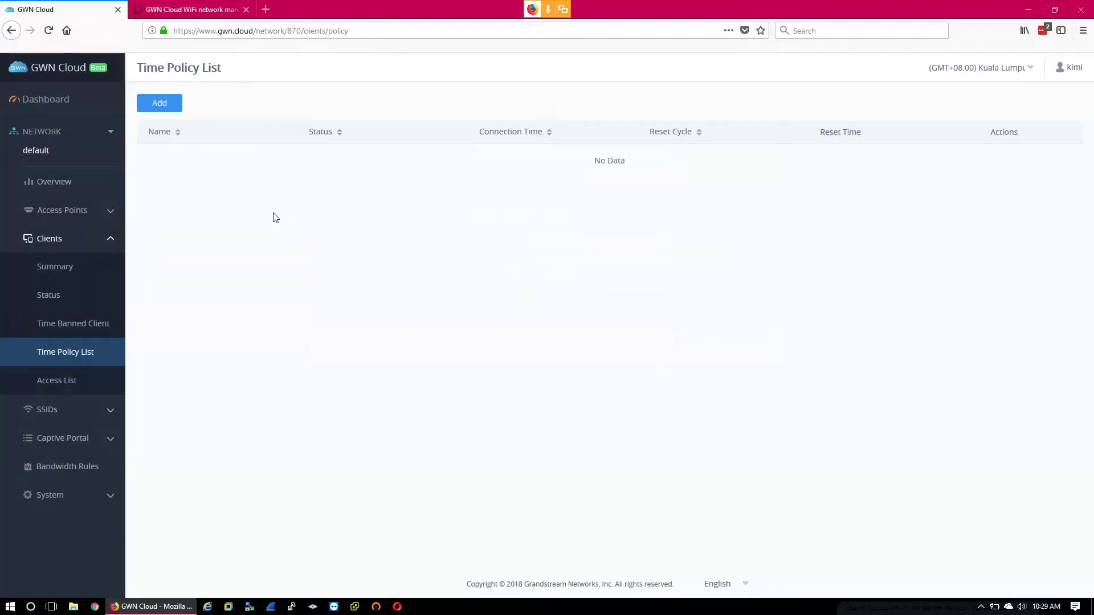
# View the client access list, check the form for adding a new list, and close it without saving.
pyautogui.click(90, 382)
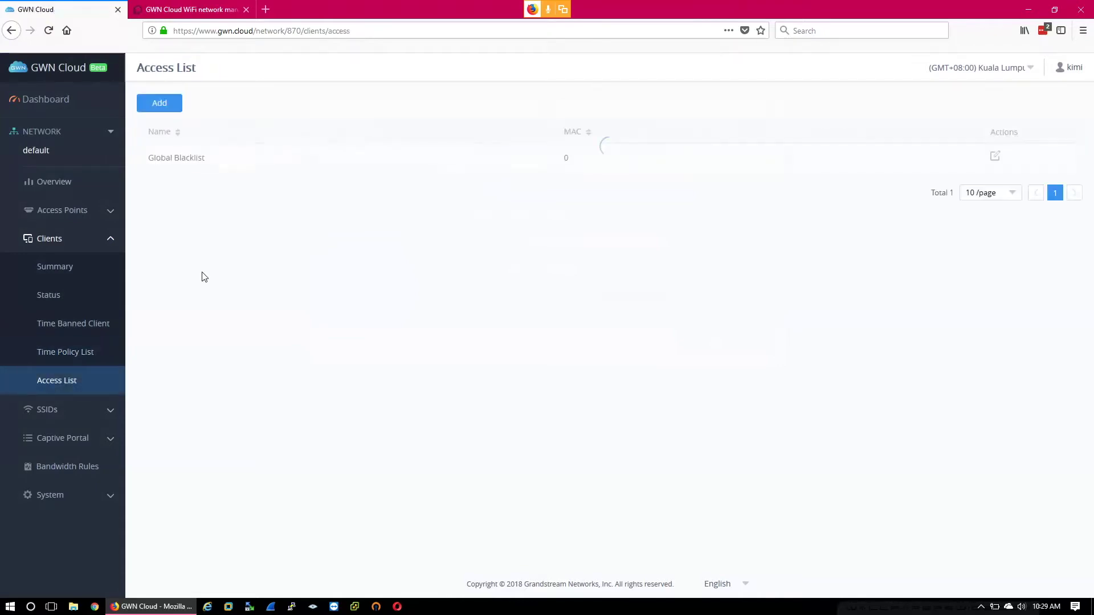
pyautogui.click(159, 104)
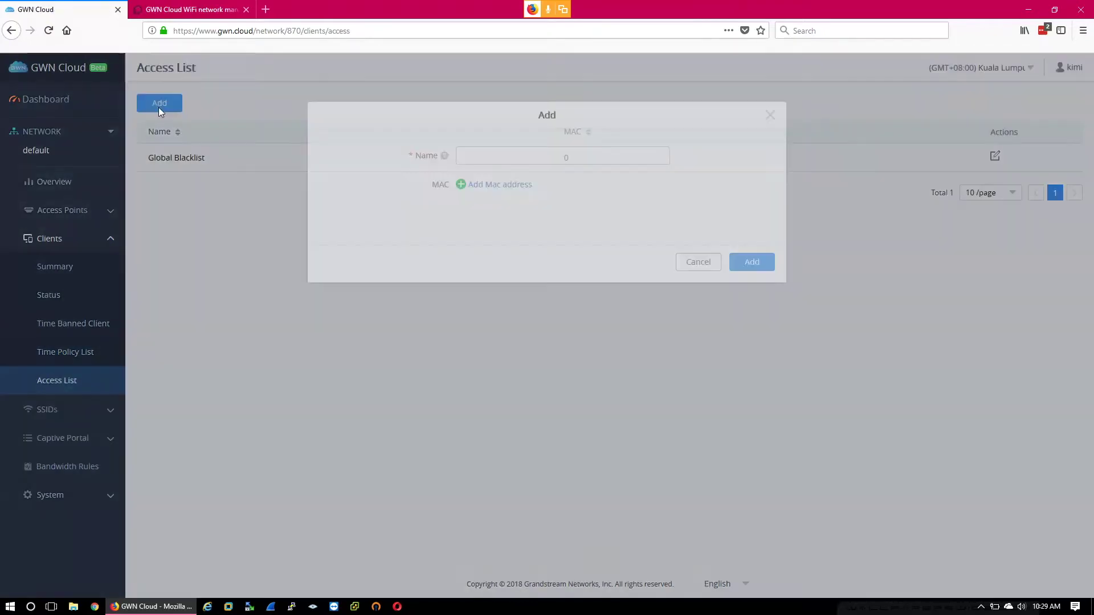
pyautogui.click(696, 271)
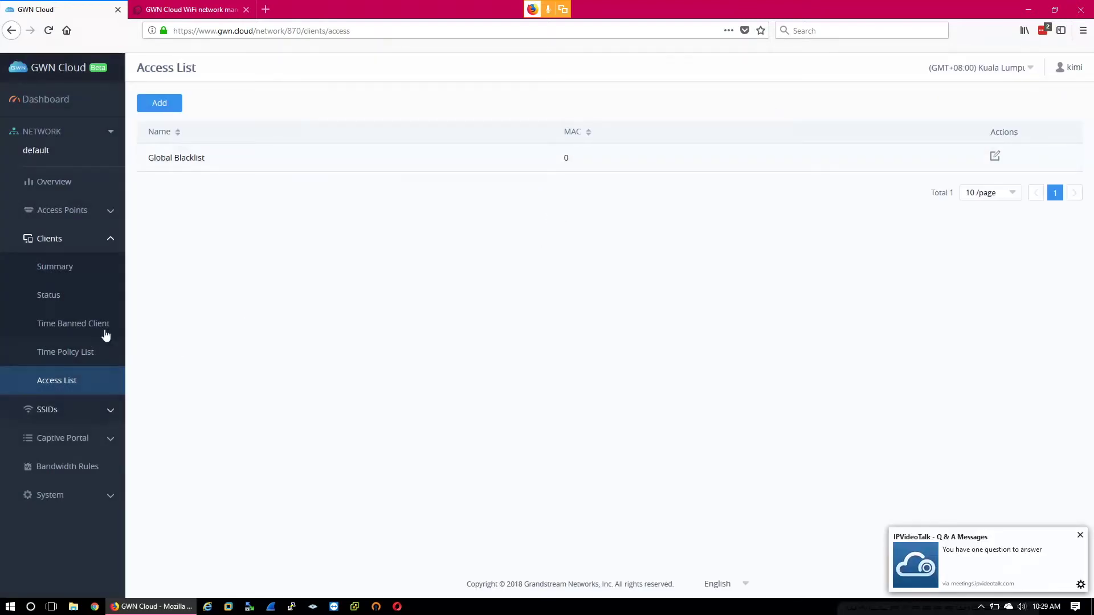
# Review the SSID summary charts and the SSID configuration list.
pyautogui.click(95, 411)
pyautogui.click(82, 297)
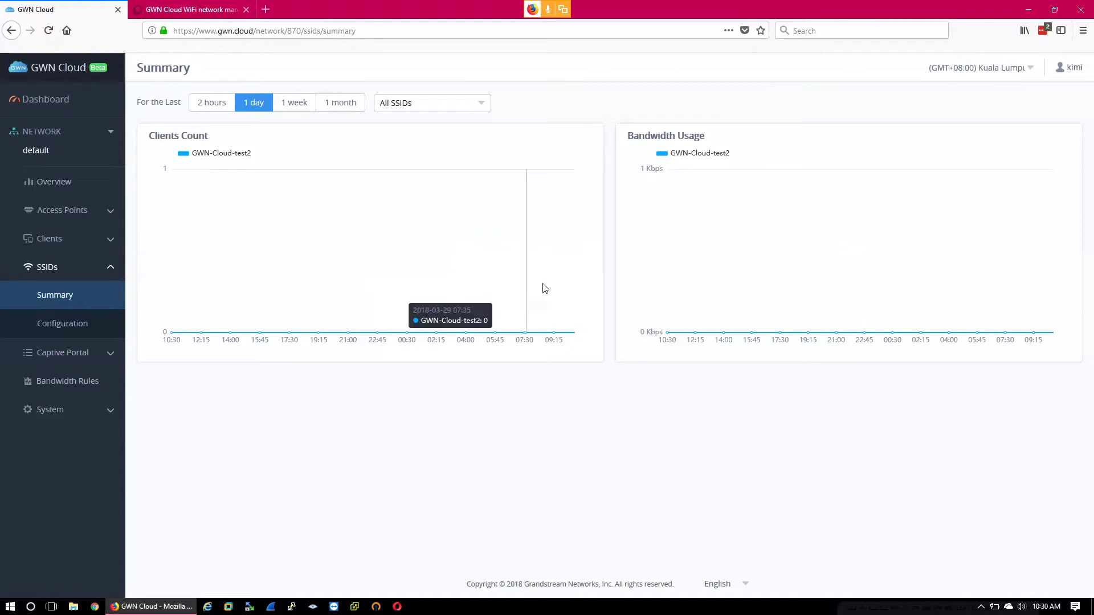
pyautogui.click(80, 329)
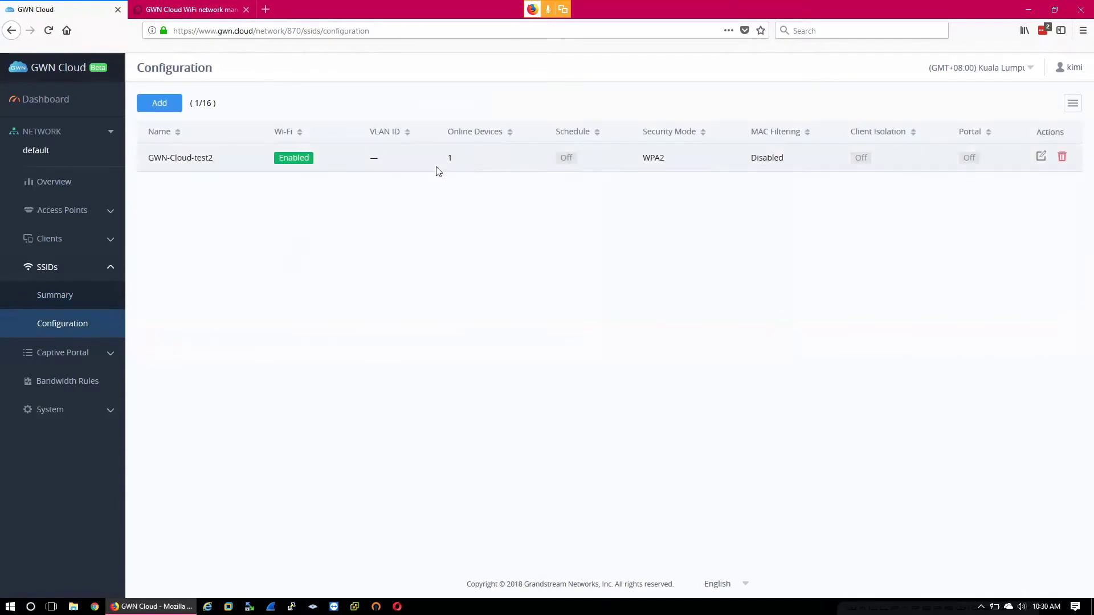
# Look over the edit form of GWN-Cloud-test2 and the form for adding an SSID, closing both without saving.
pyautogui.click(1041, 158)
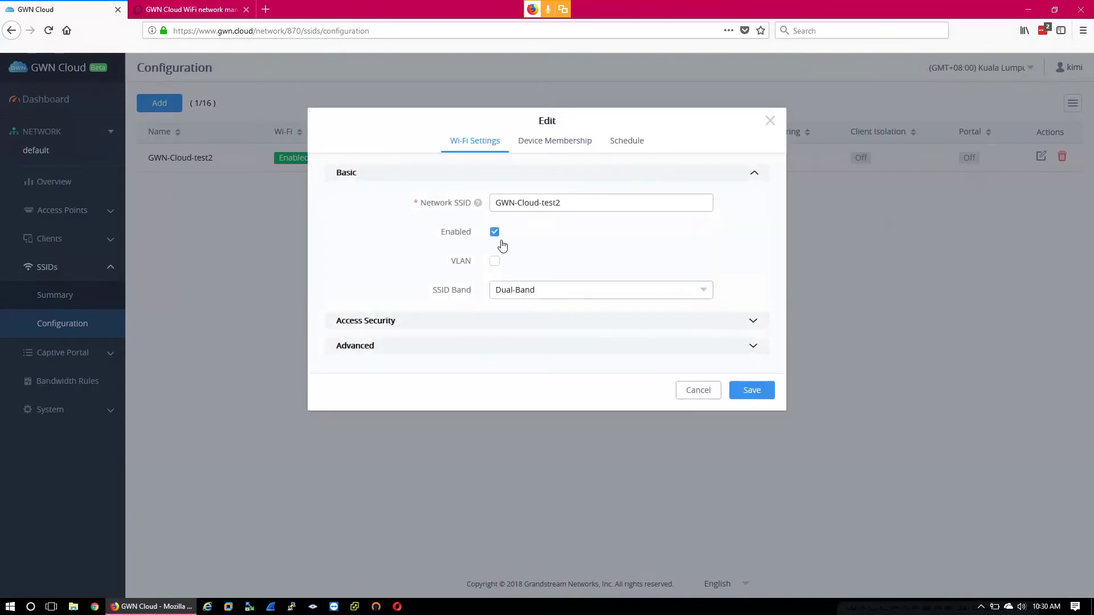
pyautogui.click(698, 390)
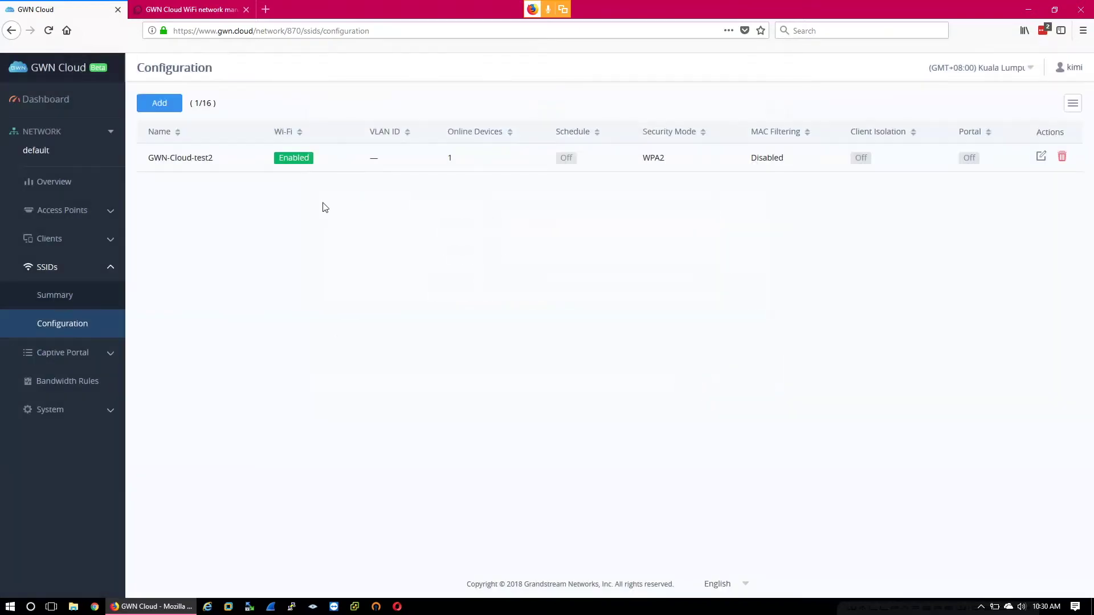
pyautogui.click(175, 109)
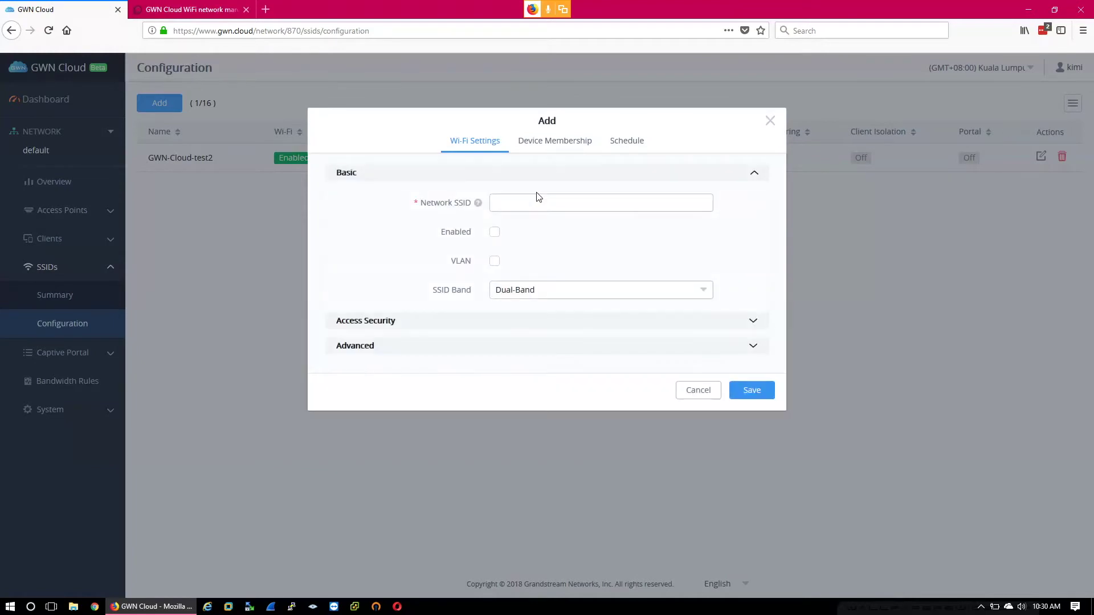
pyautogui.click(698, 391)
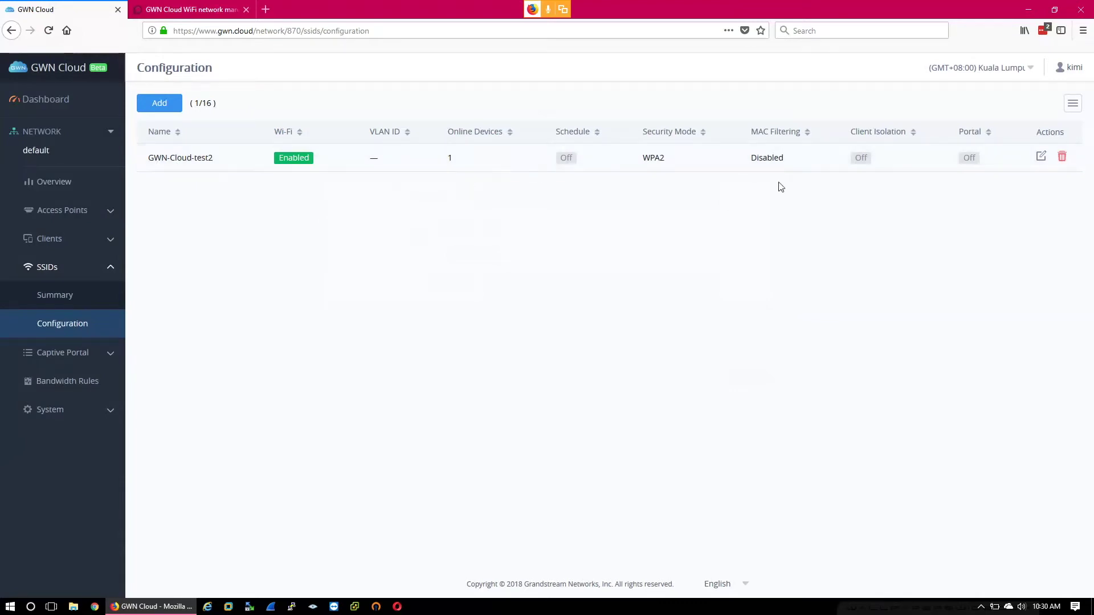
# Reopen the GWN-Cloud-test2 settings and examine the expanded Access Security and Advanced sections.
pyautogui.click(1041, 158)
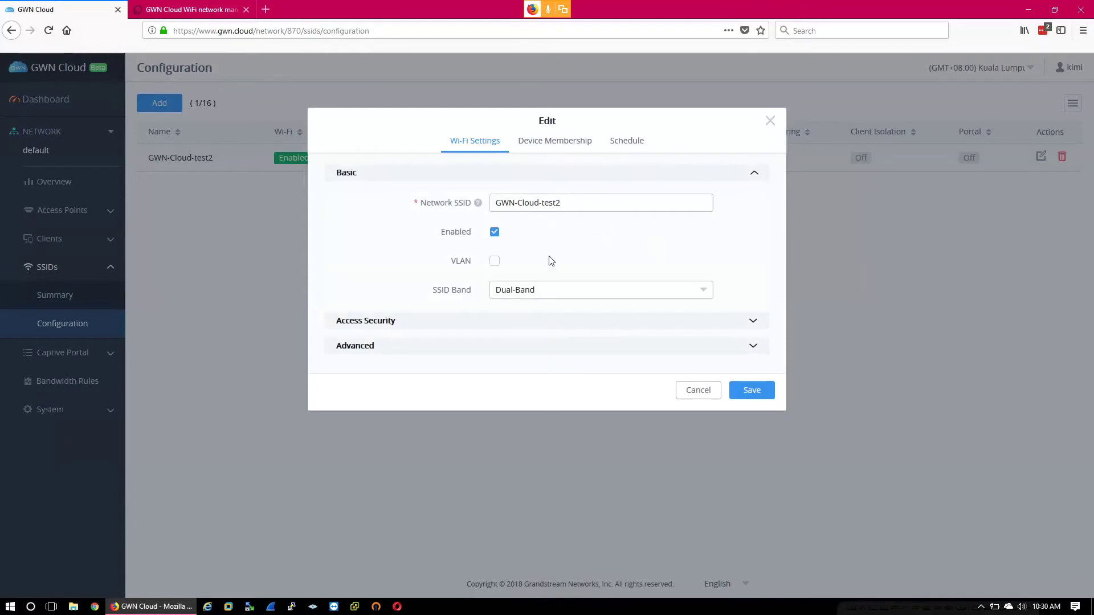
pyautogui.click(754, 325)
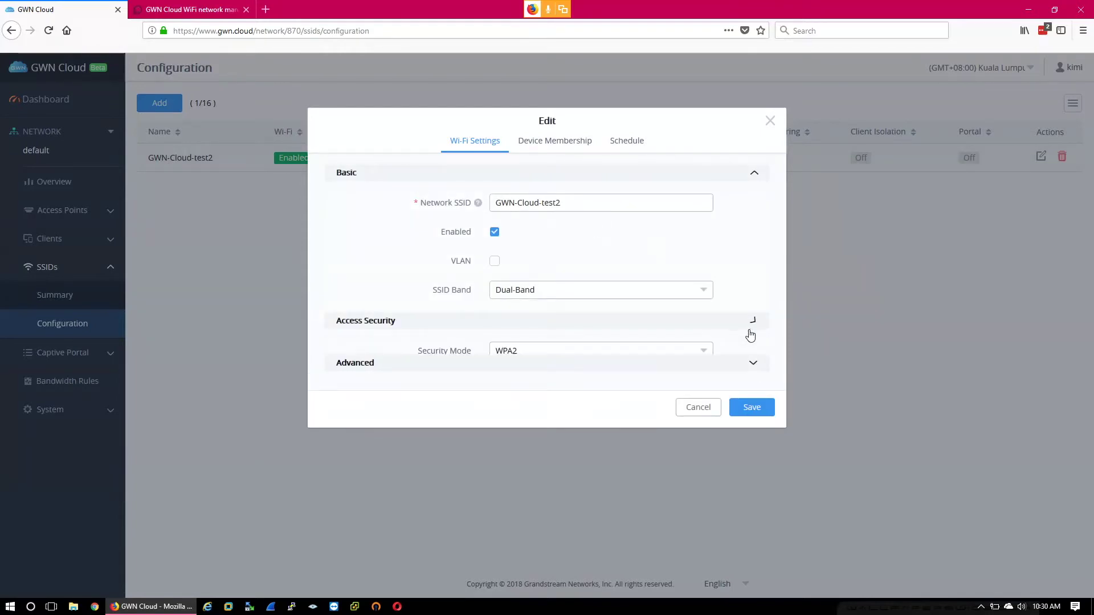
pyautogui.scroll(-2, 746, 445)
pyautogui.click(743, 494)
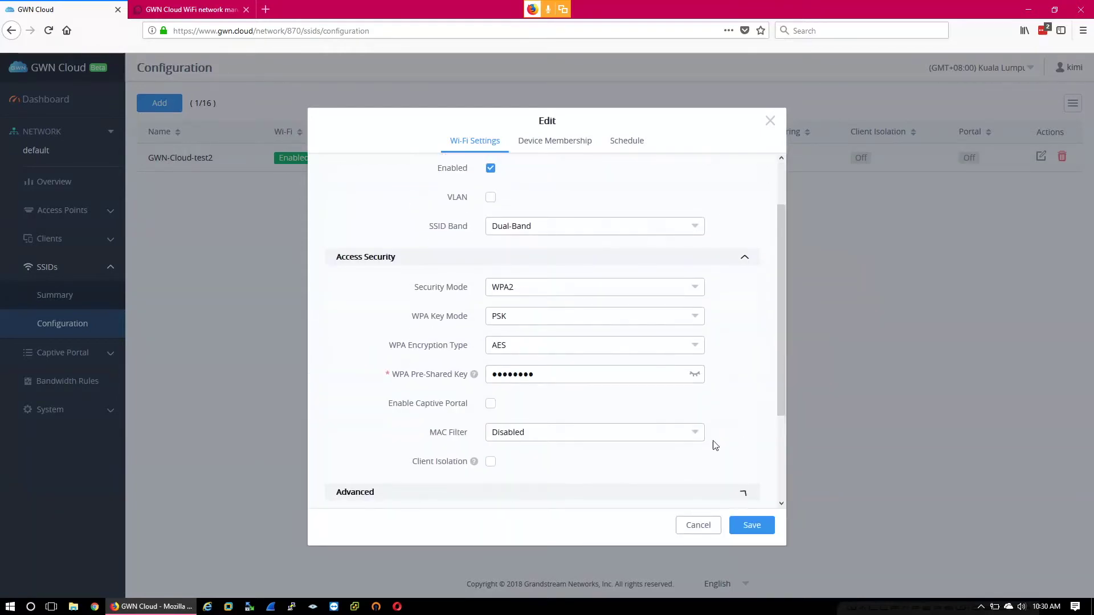
pyautogui.scroll(-5, 674, 347)
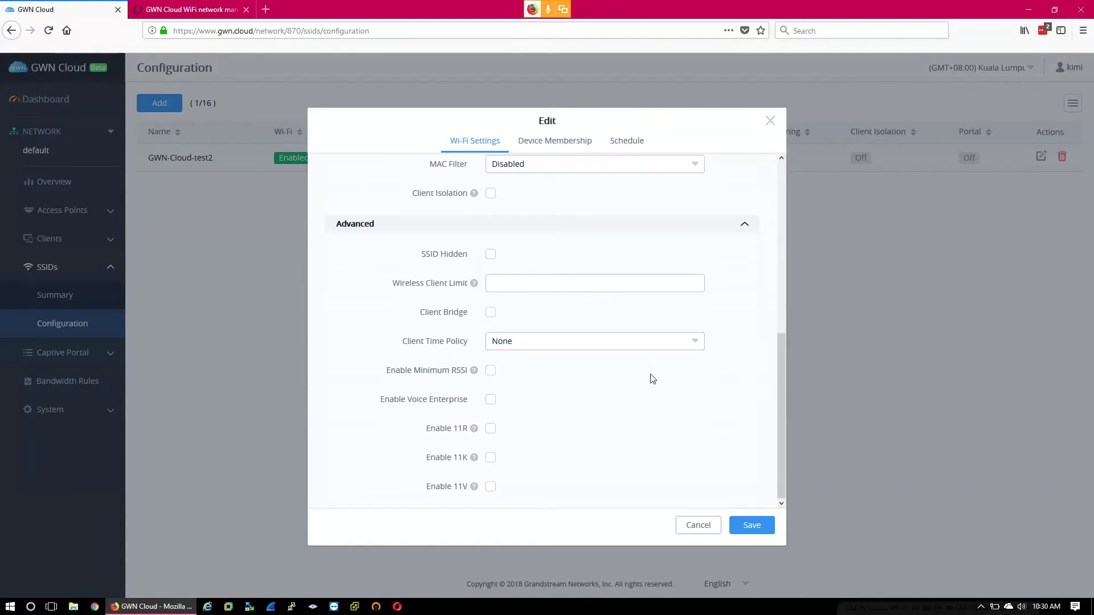
pyautogui.scroll(6, 652, 378)
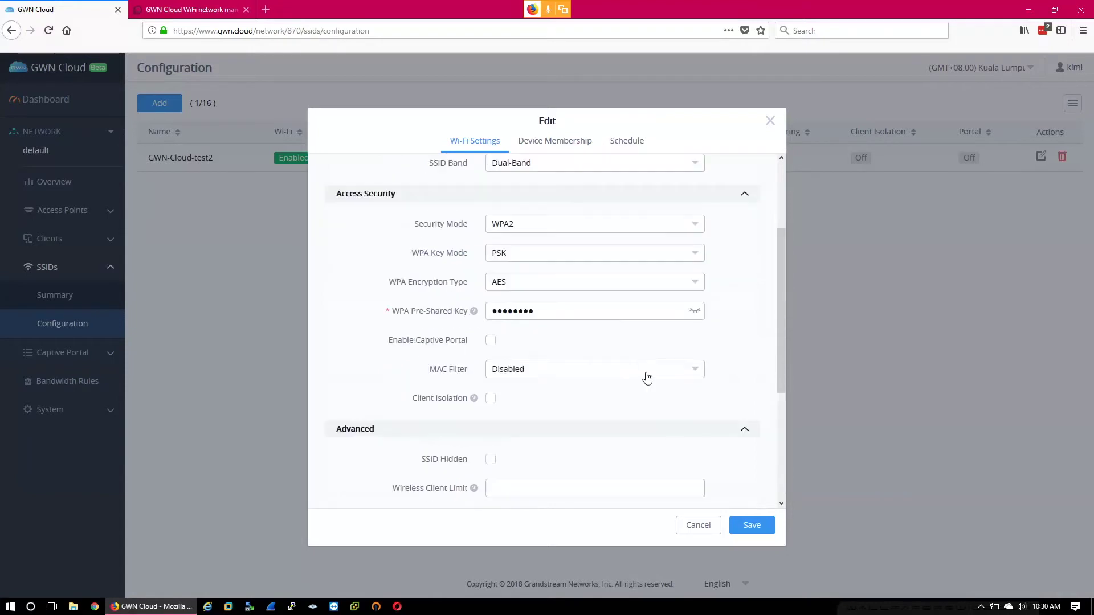
# Check the SSID band and security mode options of GWN-Cloud-test2 without changing them.
pyautogui.click(515, 297)
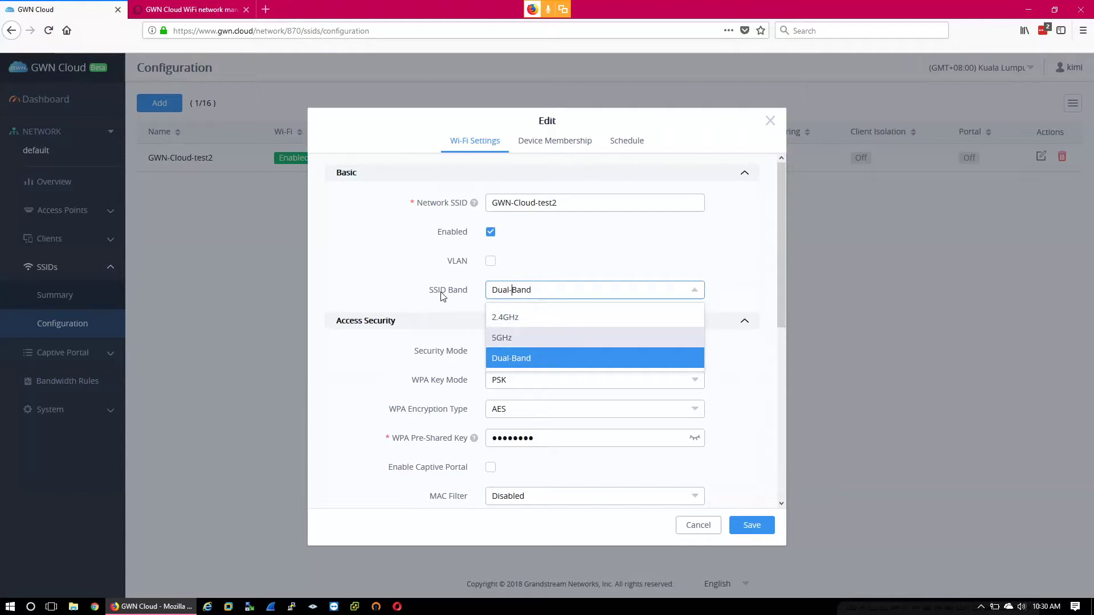
pyautogui.click(439, 313)
pyautogui.scroll(-5, 488, 321)
pyautogui.scroll(3, 527, 194)
pyautogui.click(529, 217)
pyautogui.click(470, 373)
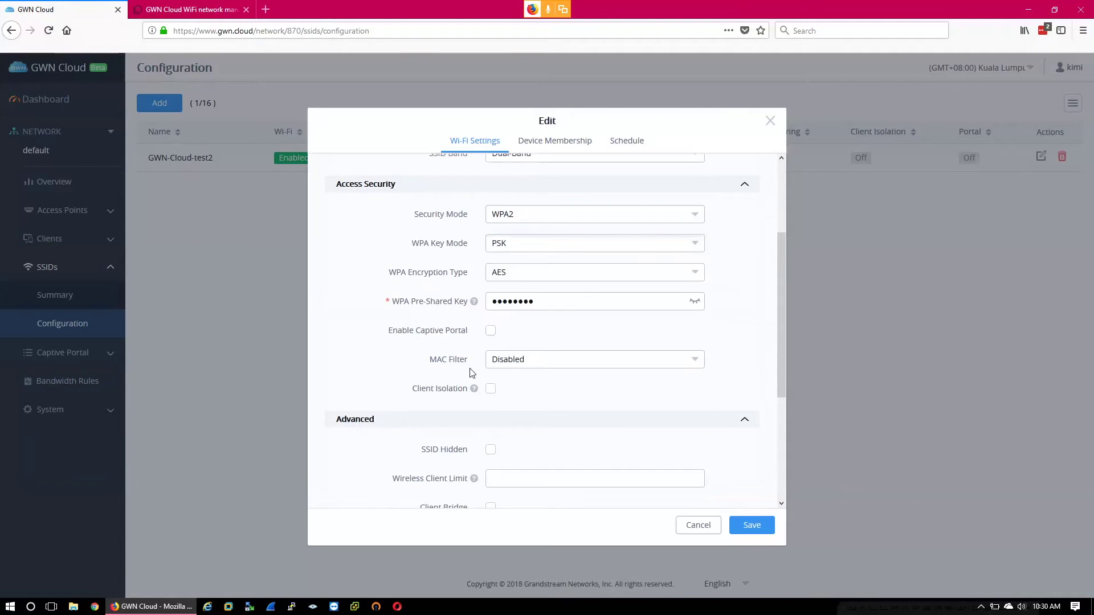
pyautogui.scroll(-2, 470, 376)
pyautogui.scroll(1, 467, 372)
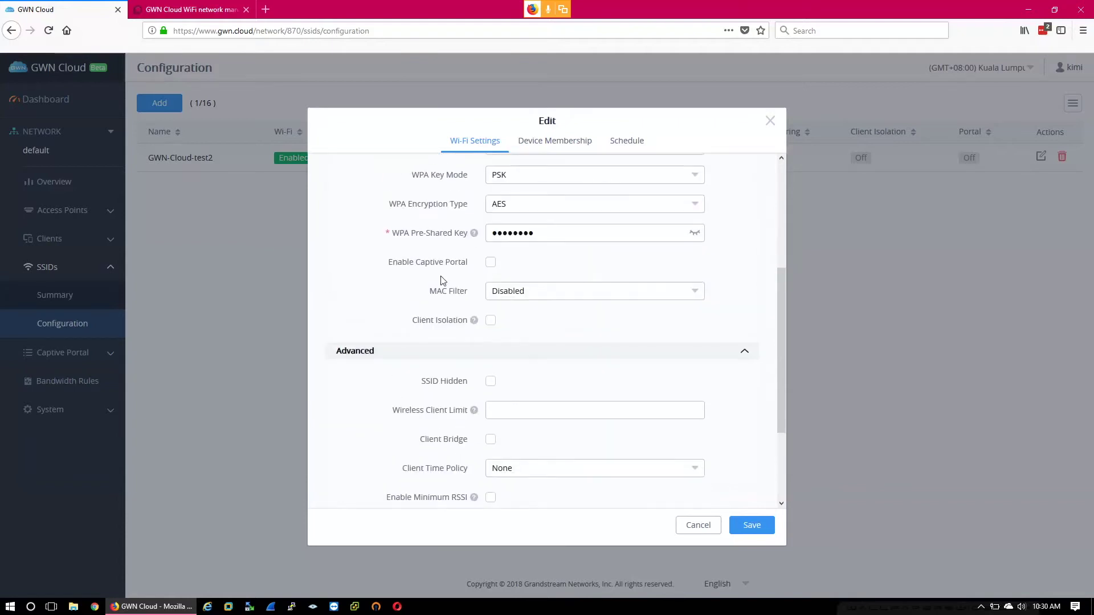
# Try enabling the captive portal for GWN-Cloud-test2, check the available portal policies, and look over the remaining Wi-Fi settings.
pyautogui.click(492, 268)
pyautogui.click(511, 294)
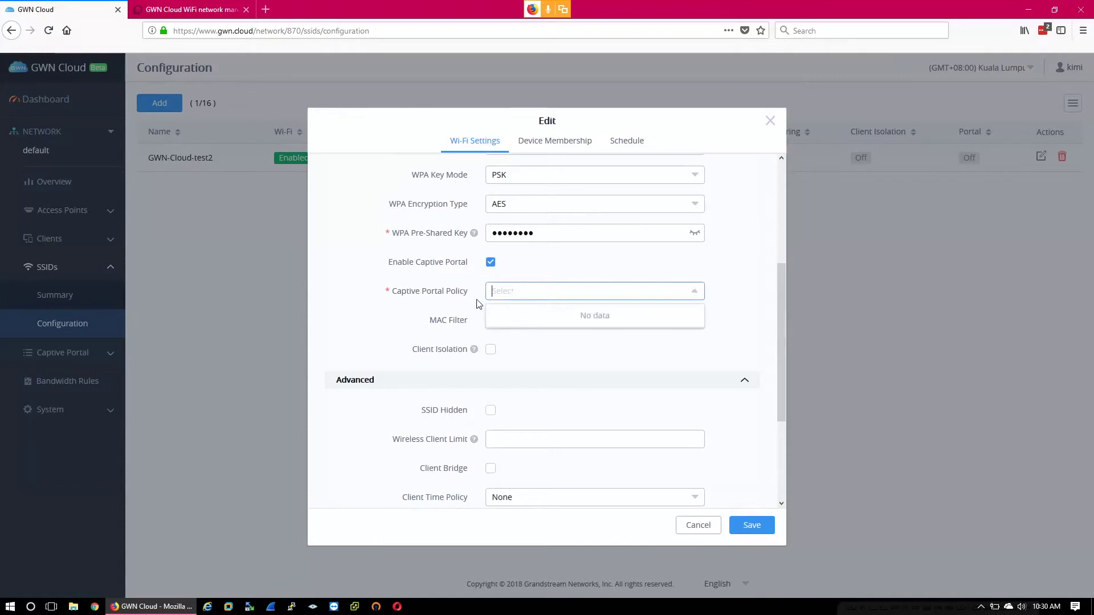
pyautogui.click(443, 293)
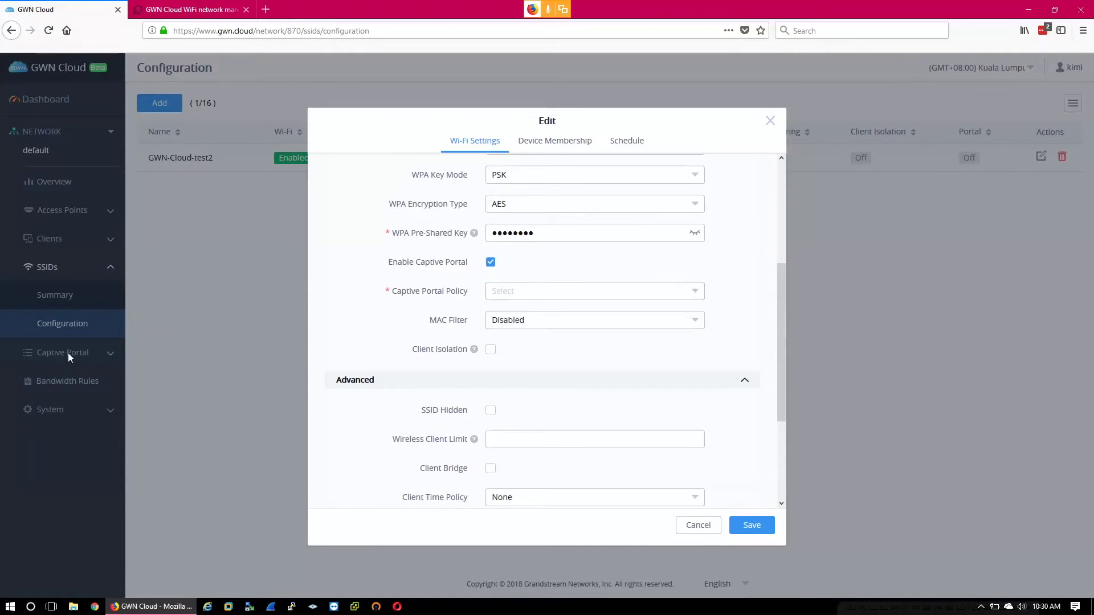
pyautogui.scroll(5, 311, 313)
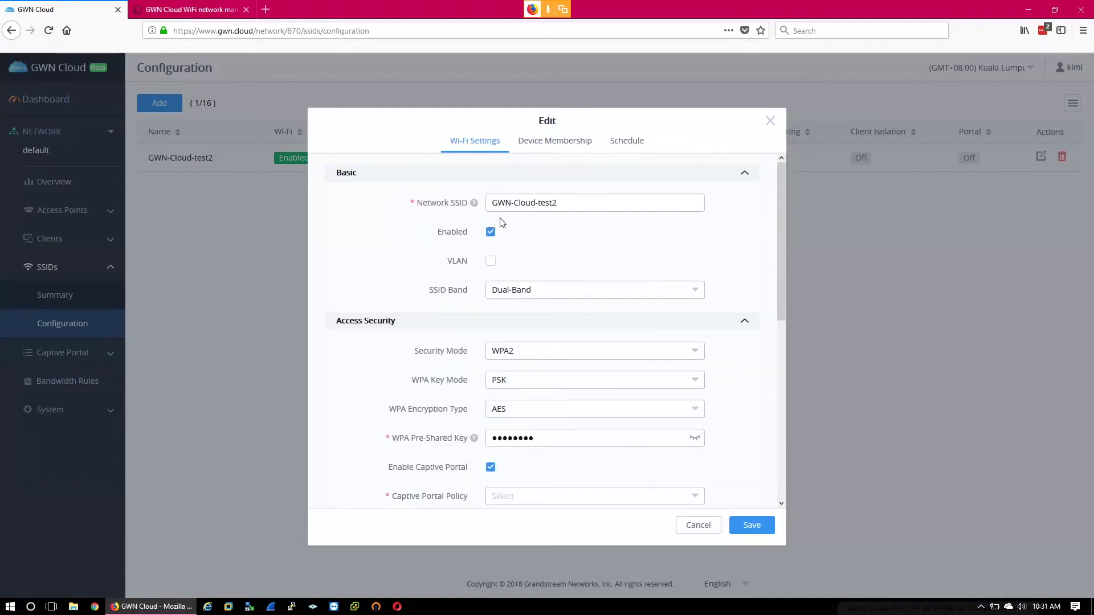
pyautogui.scroll(-7, 587, 284)
pyautogui.click(587, 283)
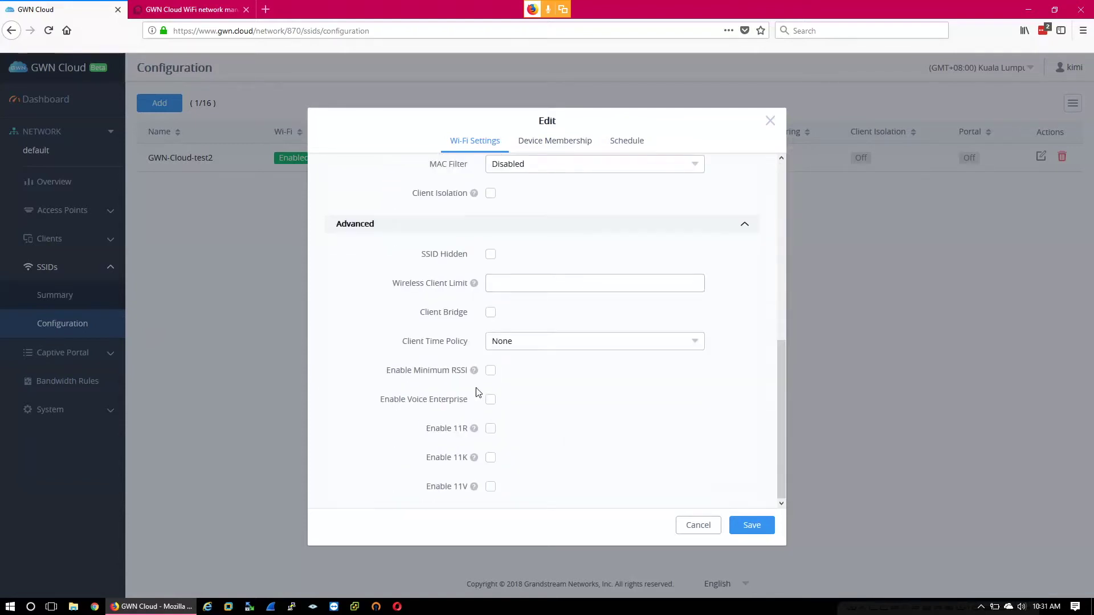
pyautogui.scroll(4, 483, 238)
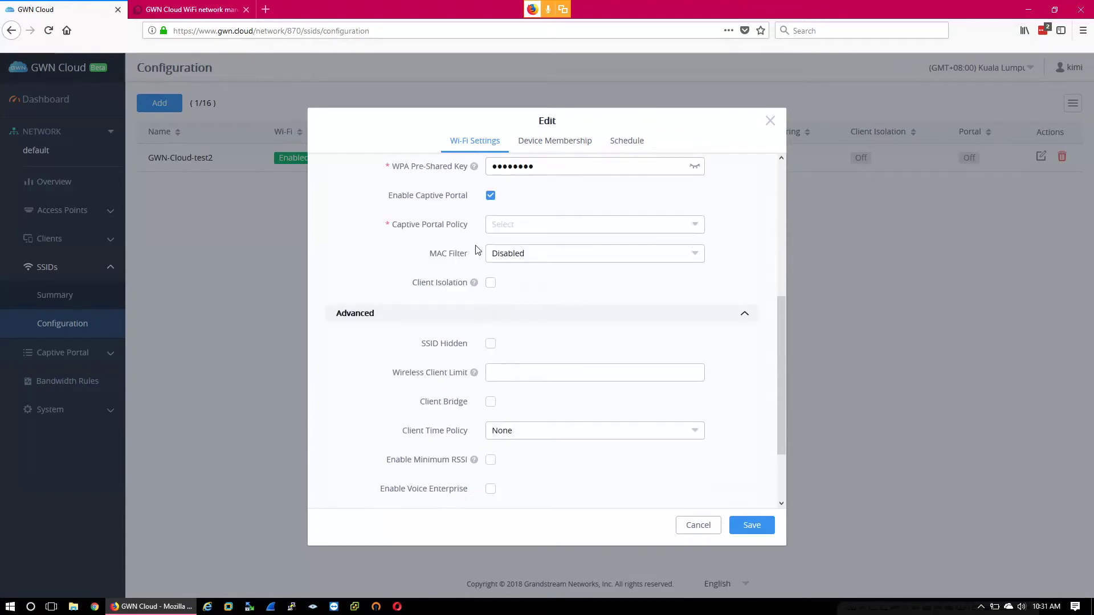
# View the SSID's device membership and wireless schedule settings, and close the edit form without saving.
pyautogui.click(555, 140)
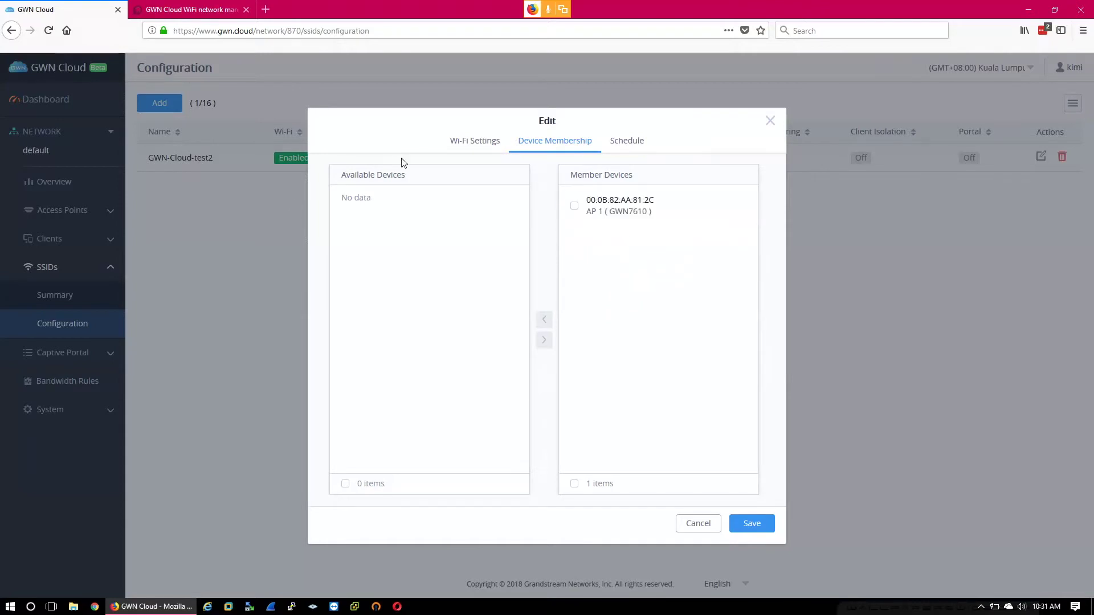
pyautogui.click(624, 141)
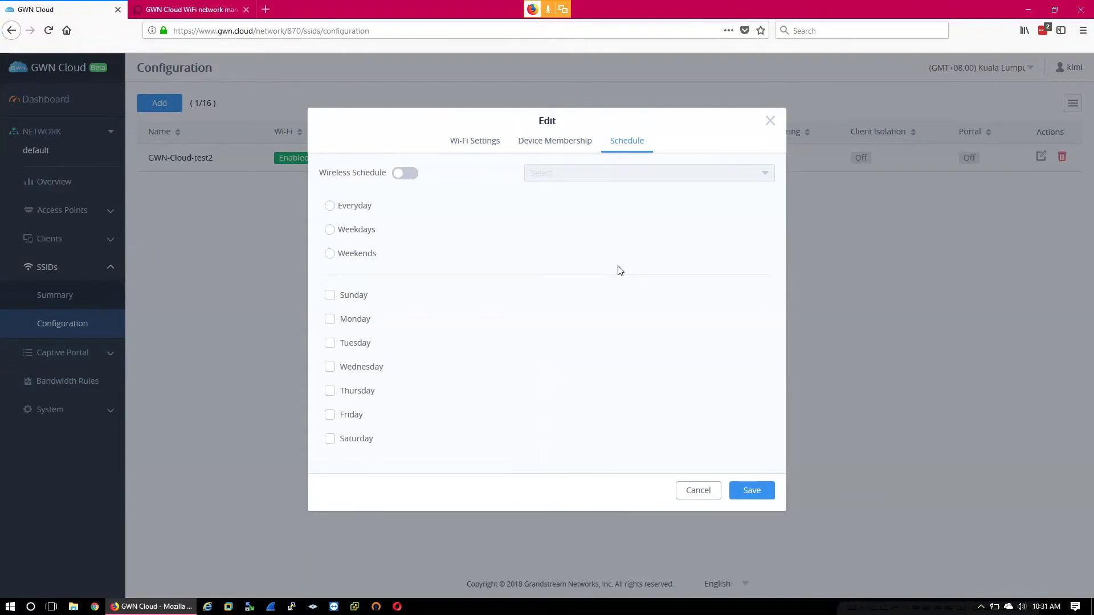
pyautogui.click(696, 501)
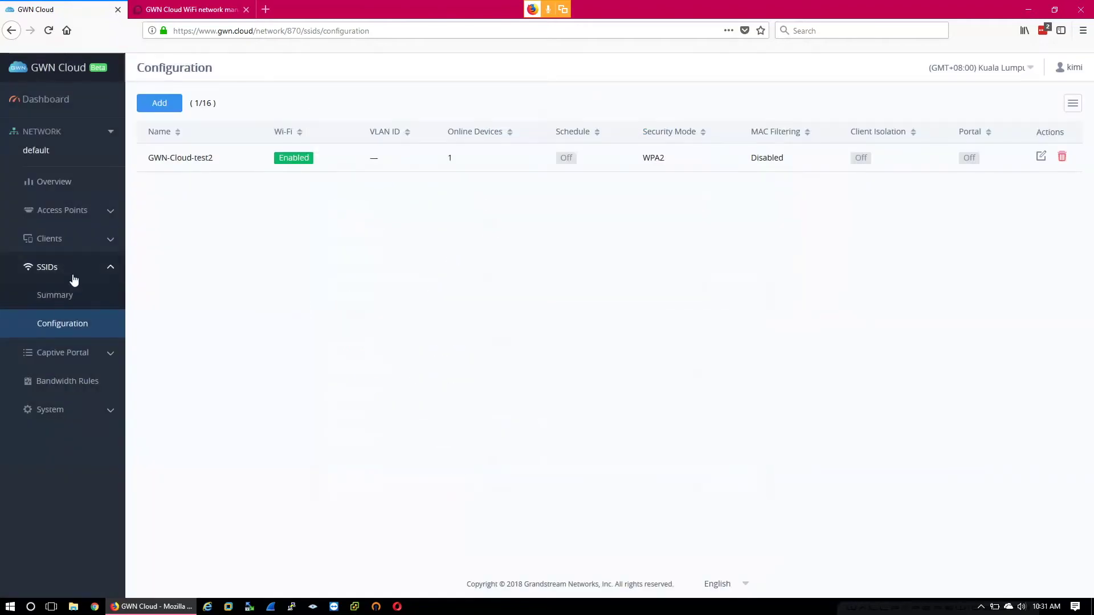
# View the captive portal summary and the captive portal policy list.
pyautogui.click(105, 356)
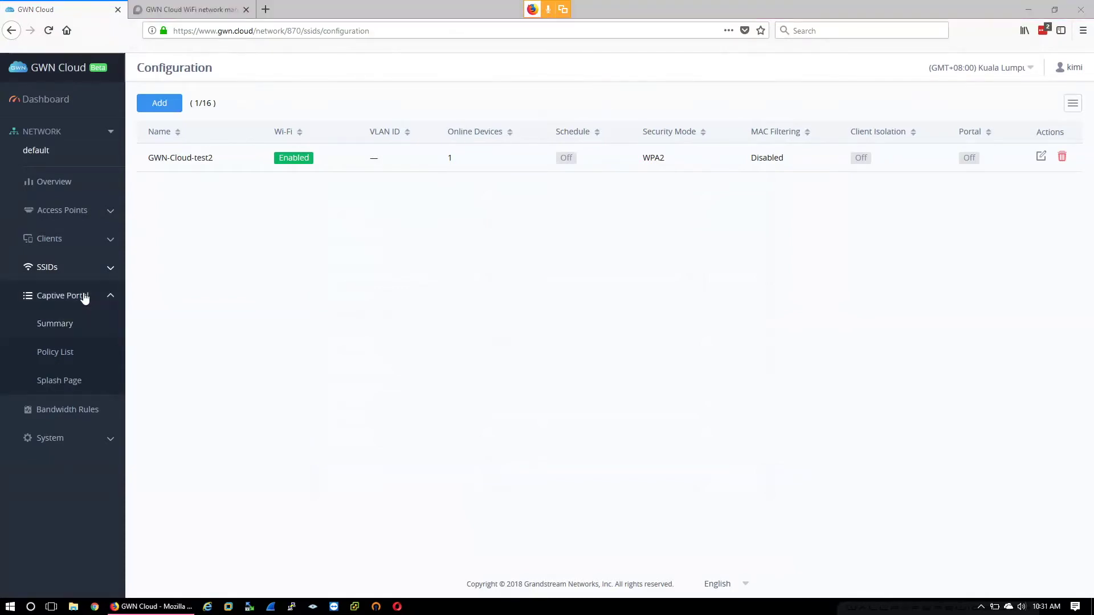
pyautogui.click(89, 332)
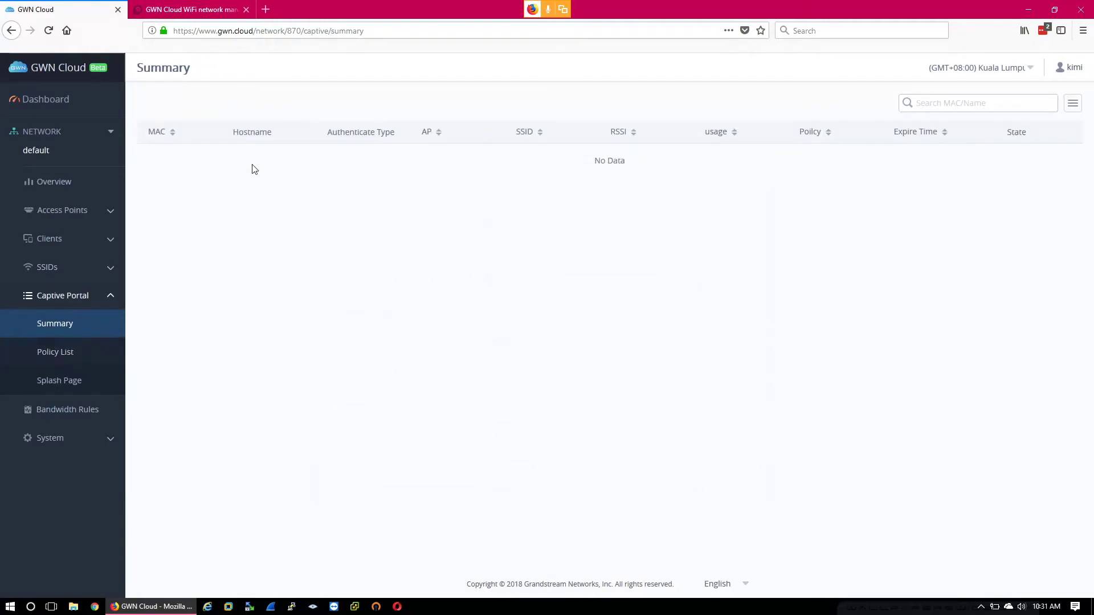
pyautogui.click(78, 356)
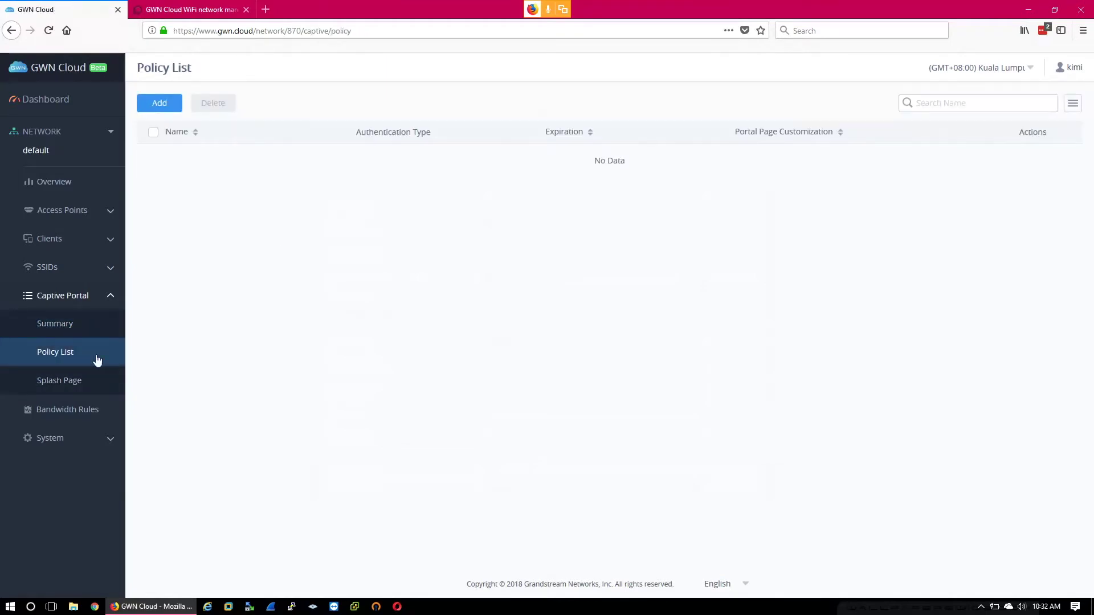
# Open the form for adding a captive portal policy and preview the Radius Server authentication fields, returning the type to No authentication.
pyautogui.click(171, 111)
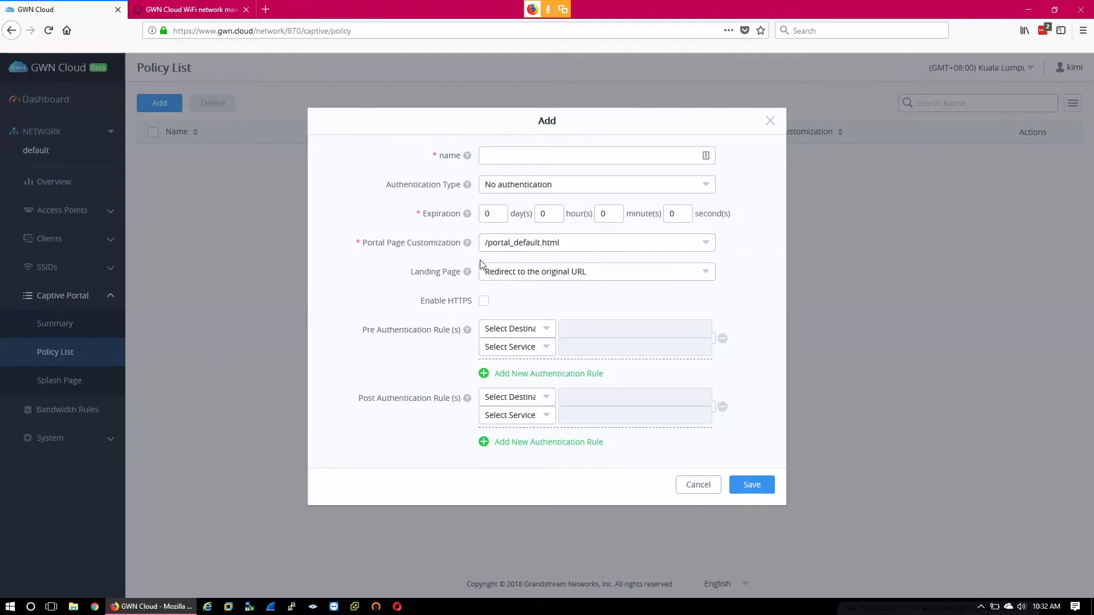
pyautogui.click(503, 156)
pyautogui.click(524, 190)
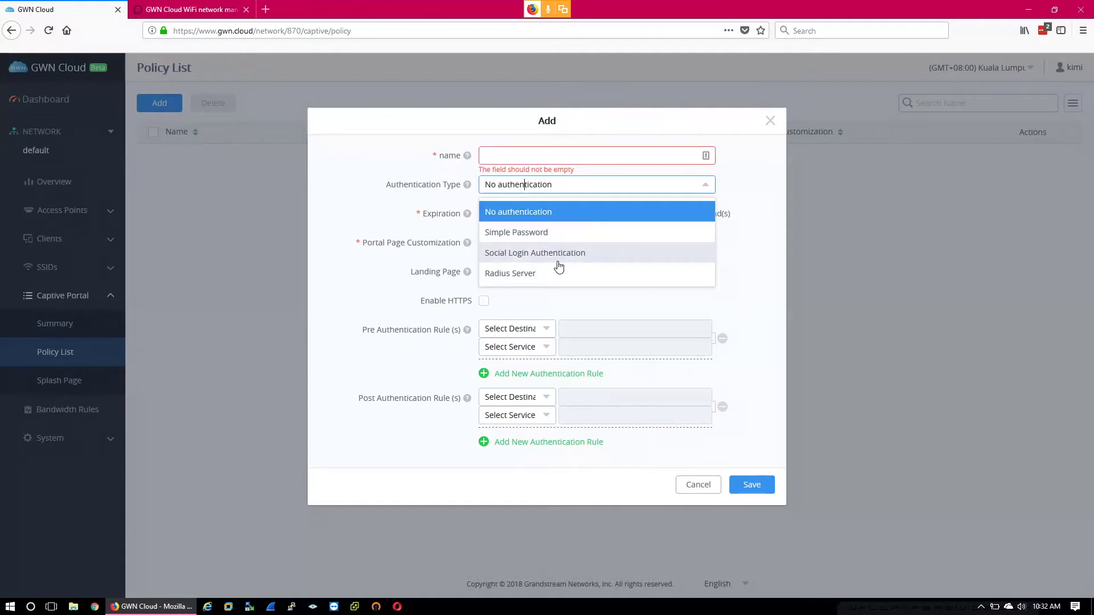
pyautogui.click(512, 273)
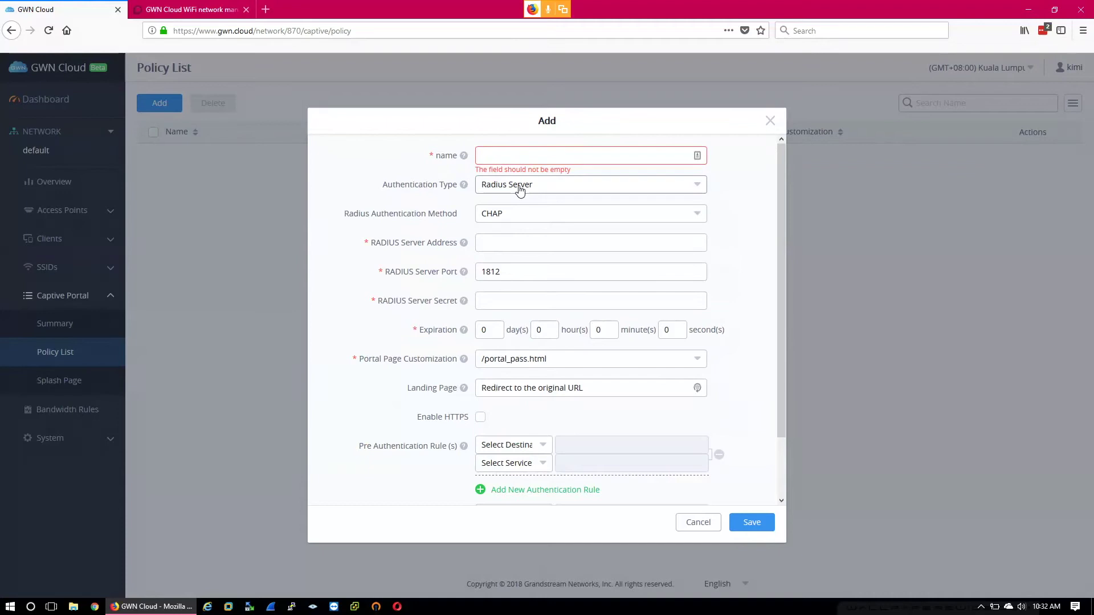
pyautogui.click(519, 190)
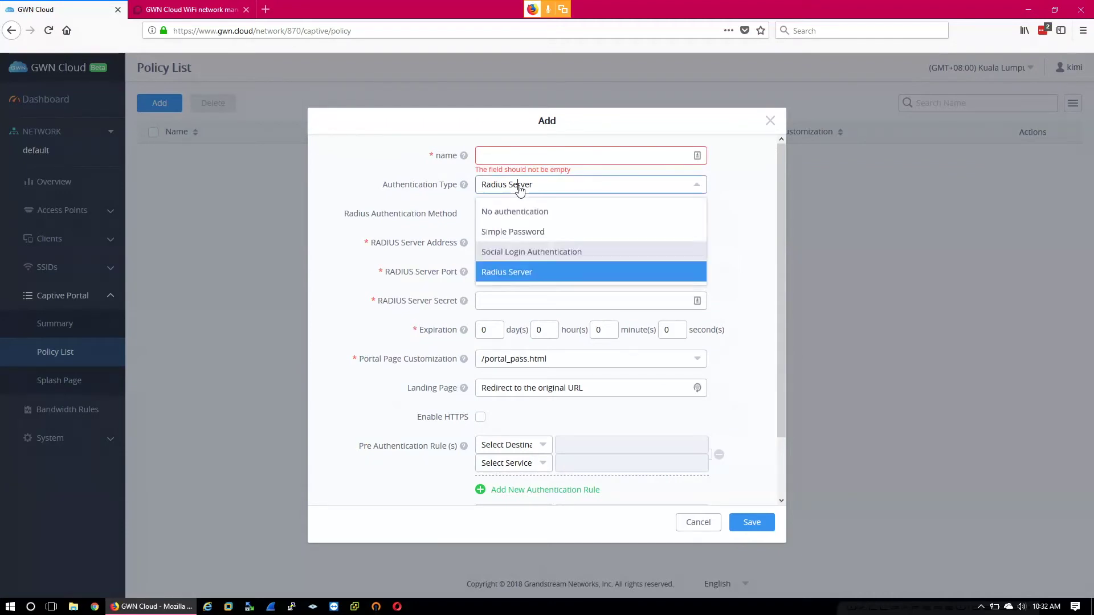
pyautogui.click(524, 212)
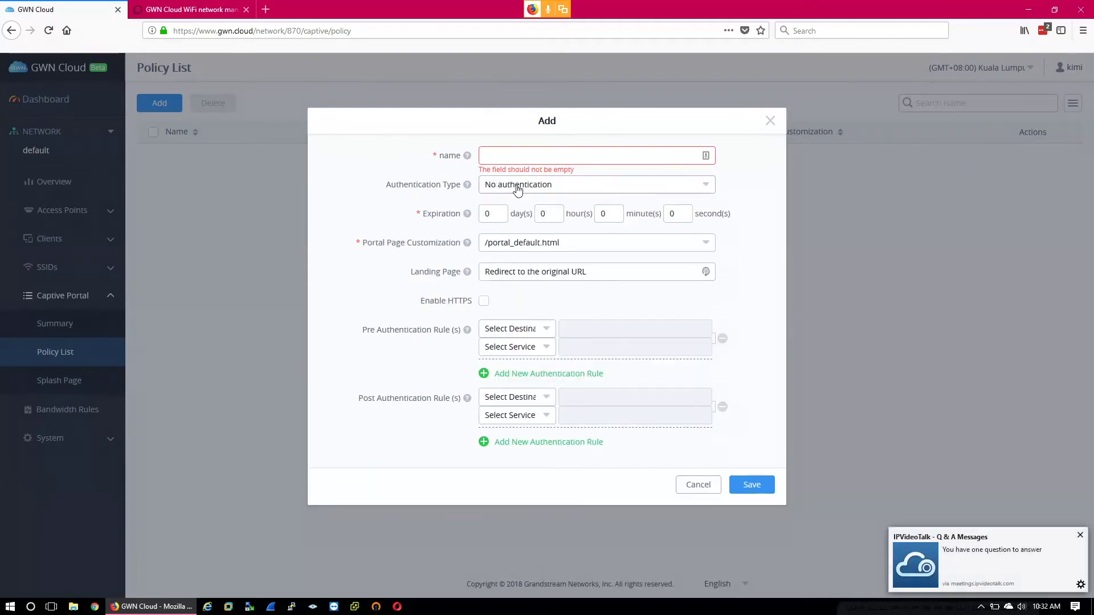
# Check the landing page options and set the new policy's portal page customization to /portal_pass.html.
pyautogui.click(516, 247)
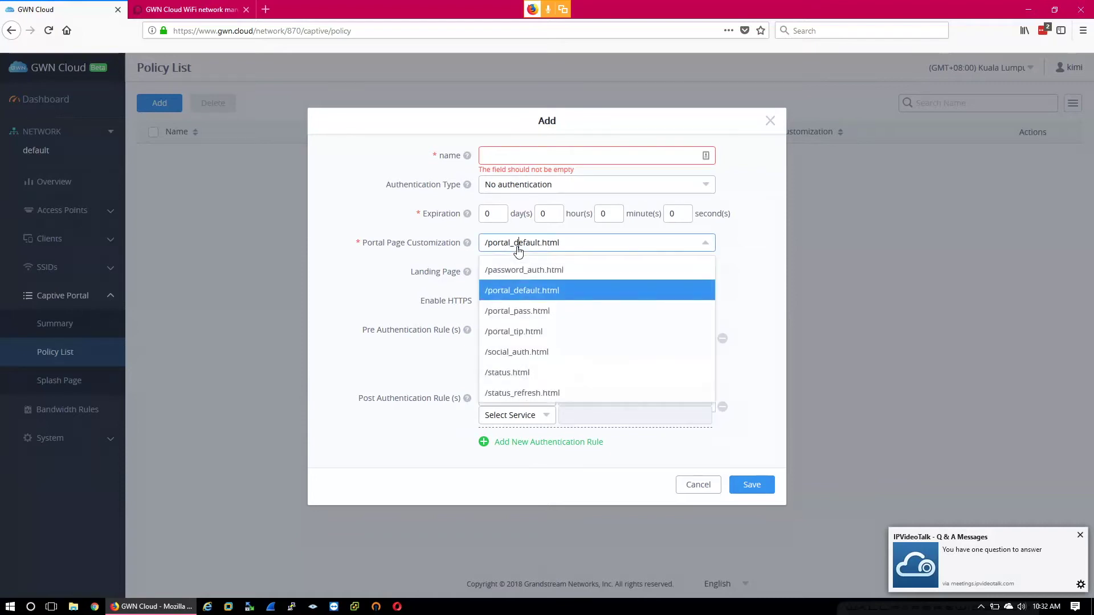
pyautogui.click(517, 250)
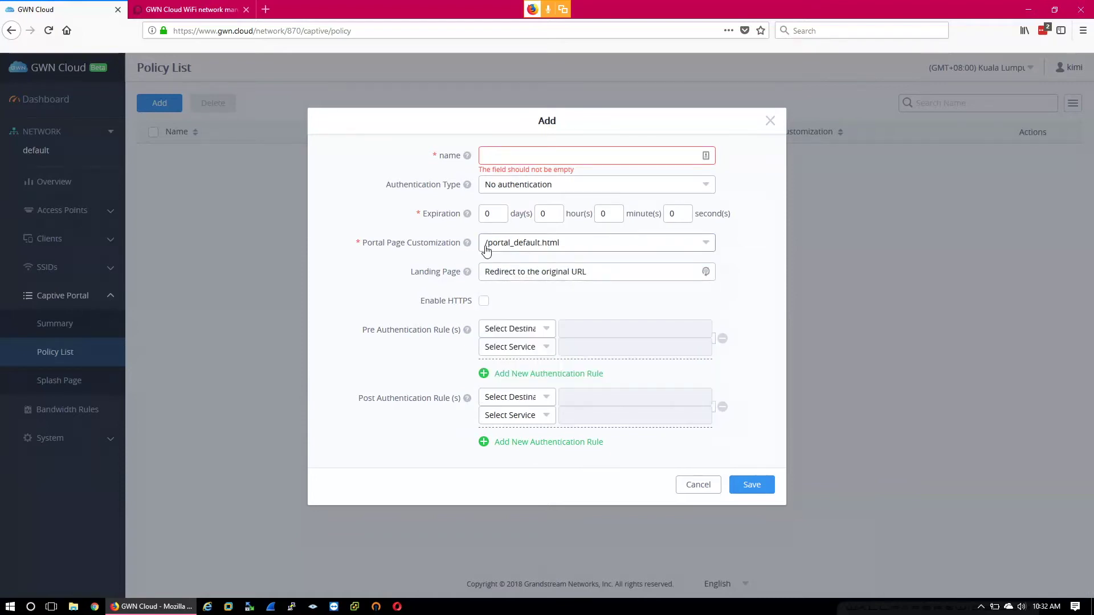
pyautogui.click(517, 273)
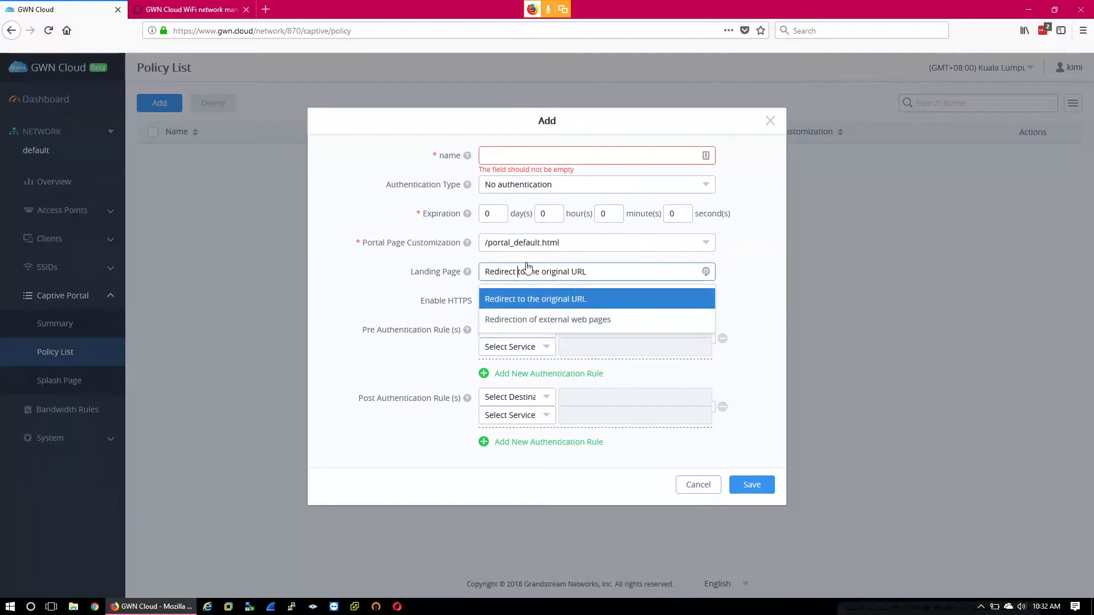
pyautogui.click(526, 244)
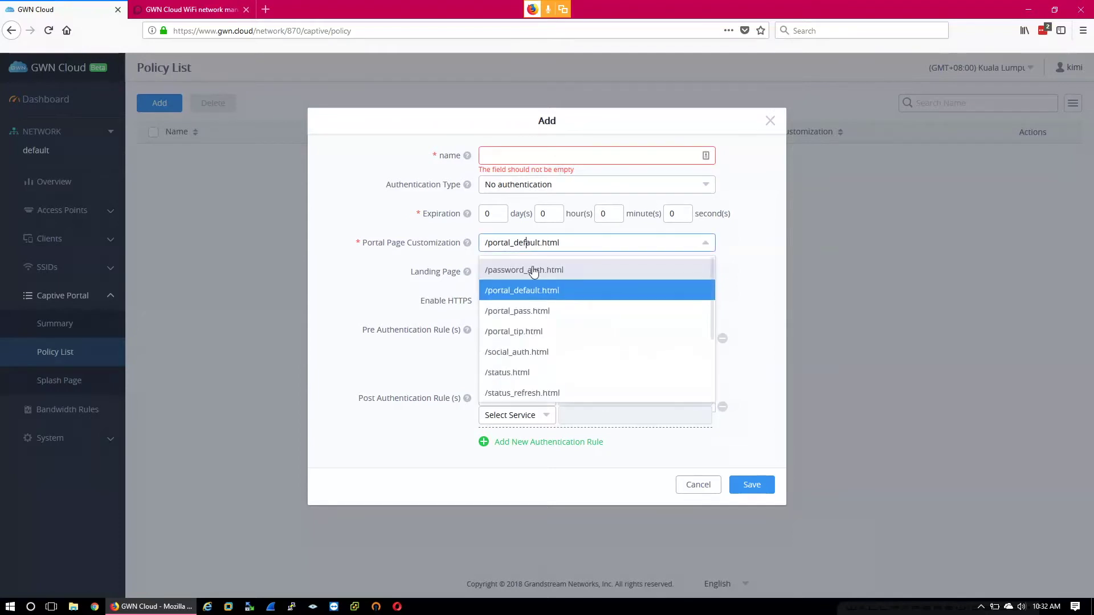
pyautogui.click(542, 312)
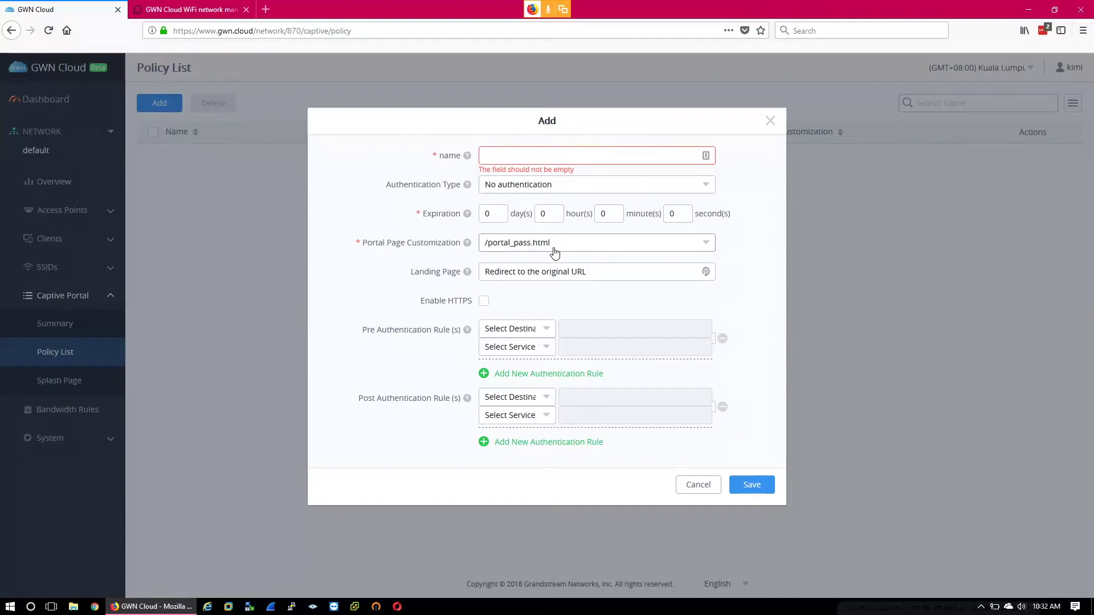
pyautogui.click(554, 251)
pyautogui.click(717, 260)
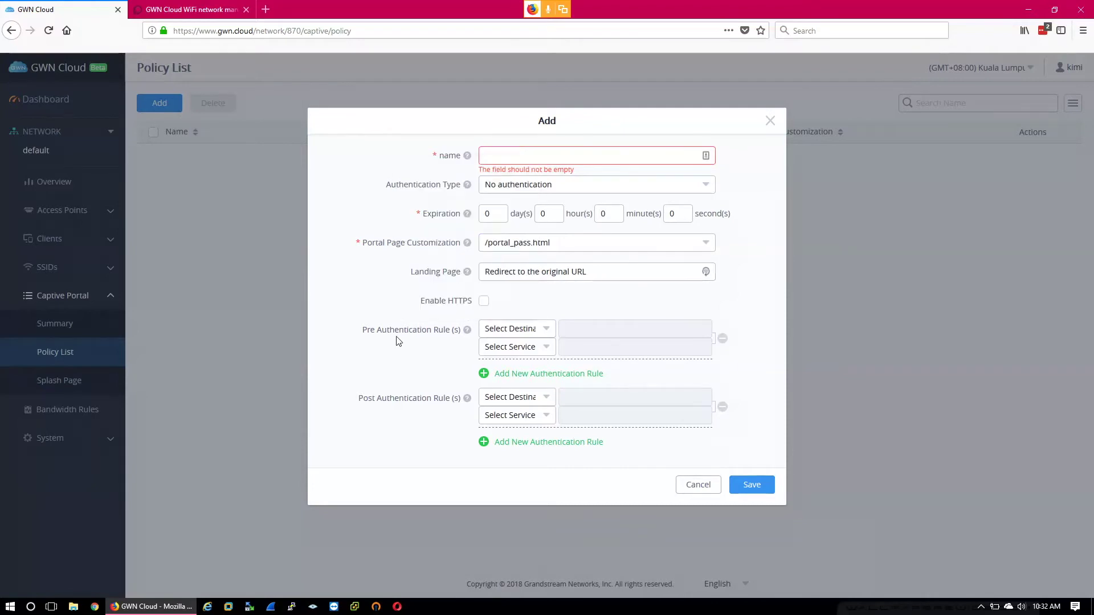
pyautogui.click(545, 331)
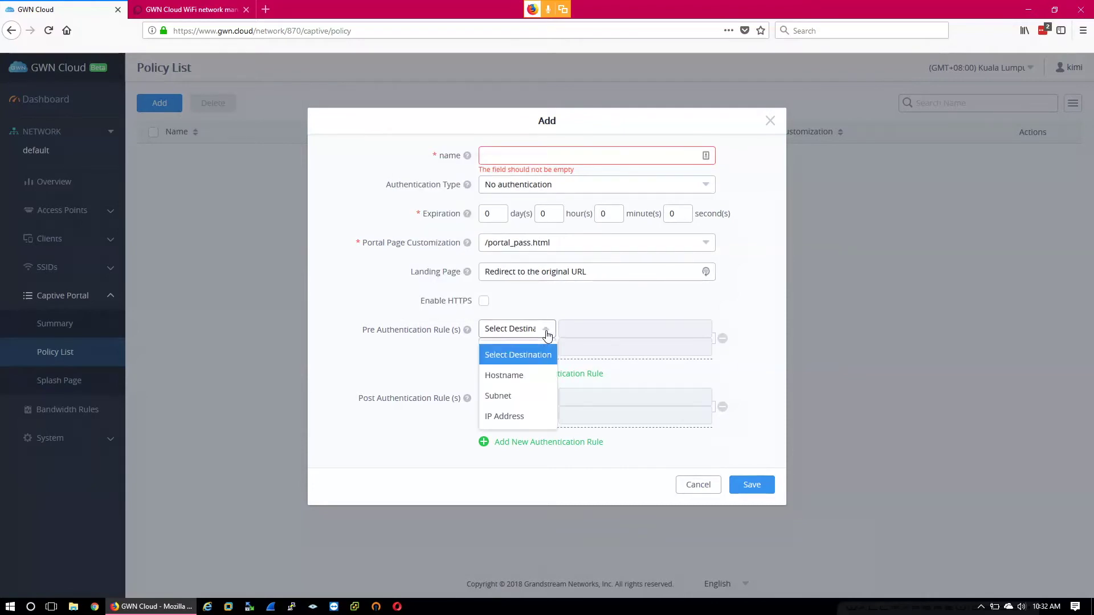
pyautogui.click(540, 308)
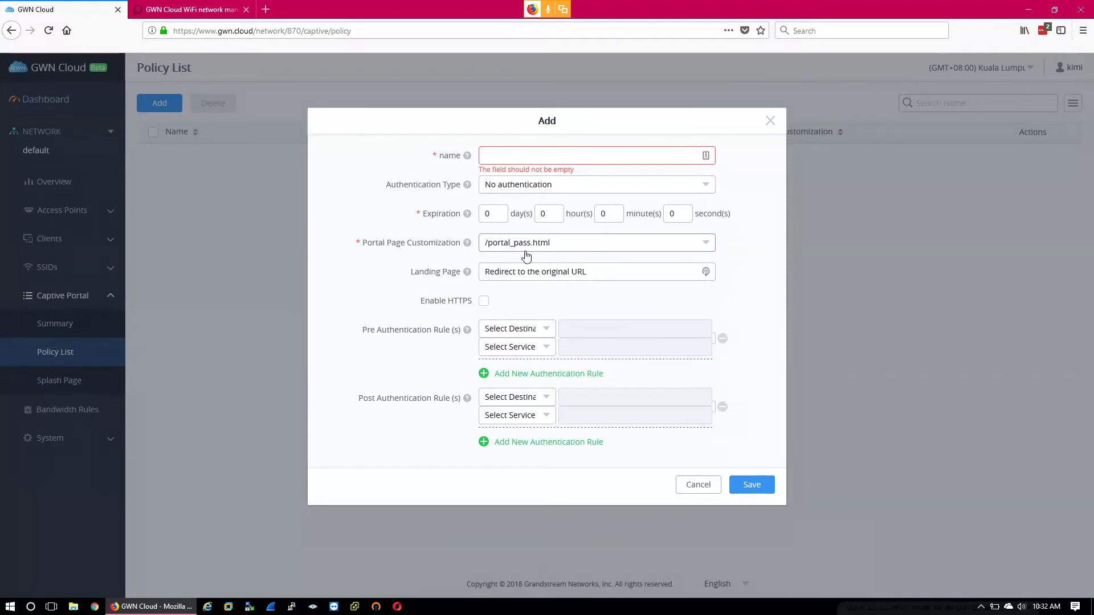
pyautogui.click(547, 333)
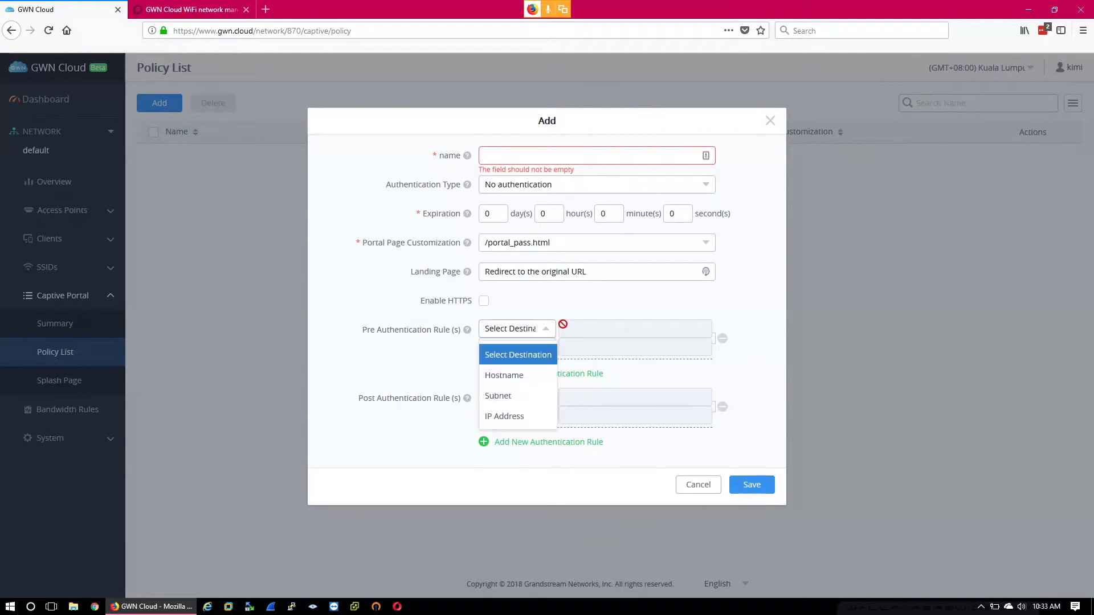
pyautogui.click(538, 377)
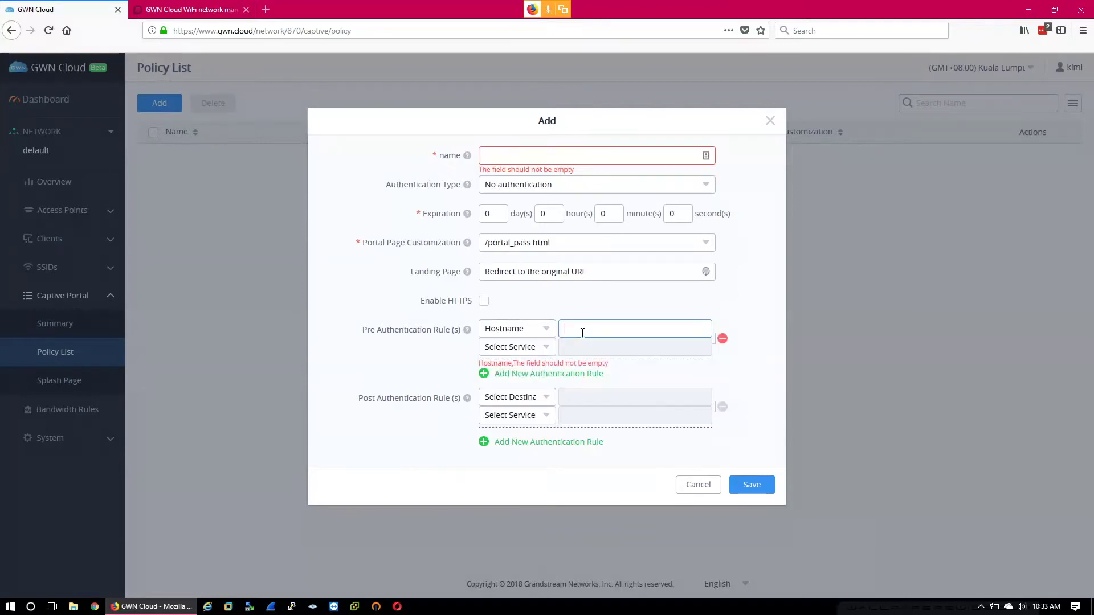
pyautogui.write('www.grandstream.com')
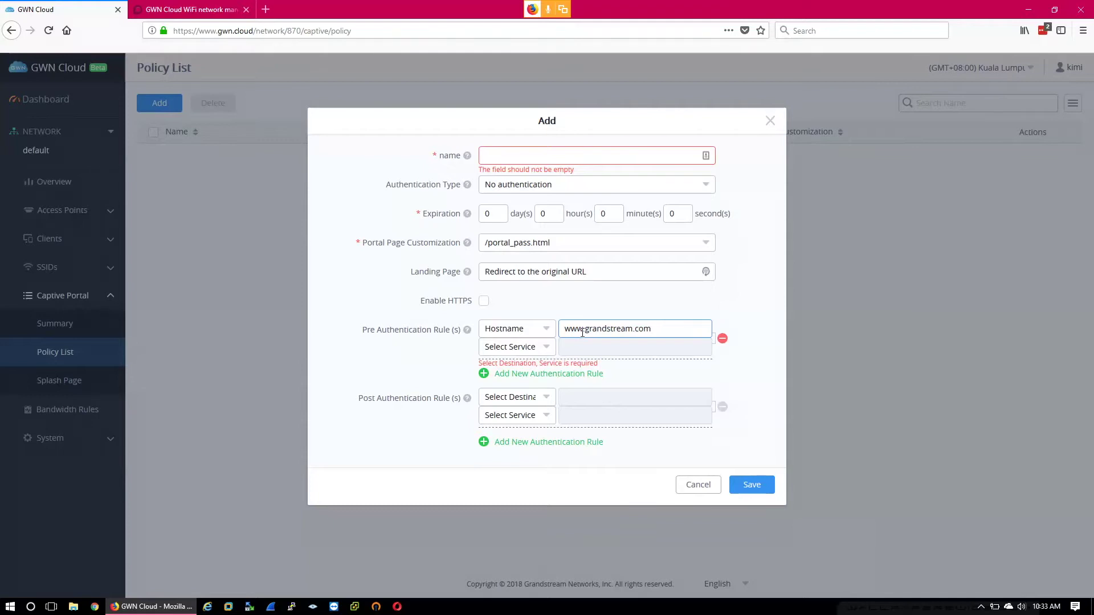
# Check the service and destination choices for the pre-authentication rule without changing them.
pyautogui.click(542, 348)
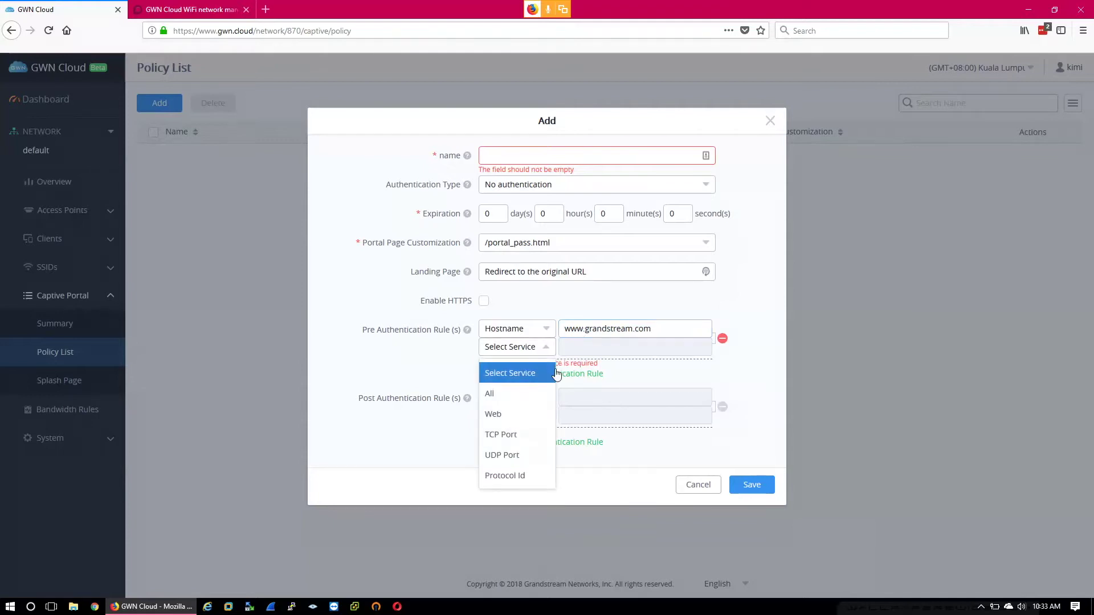
pyautogui.click(544, 329)
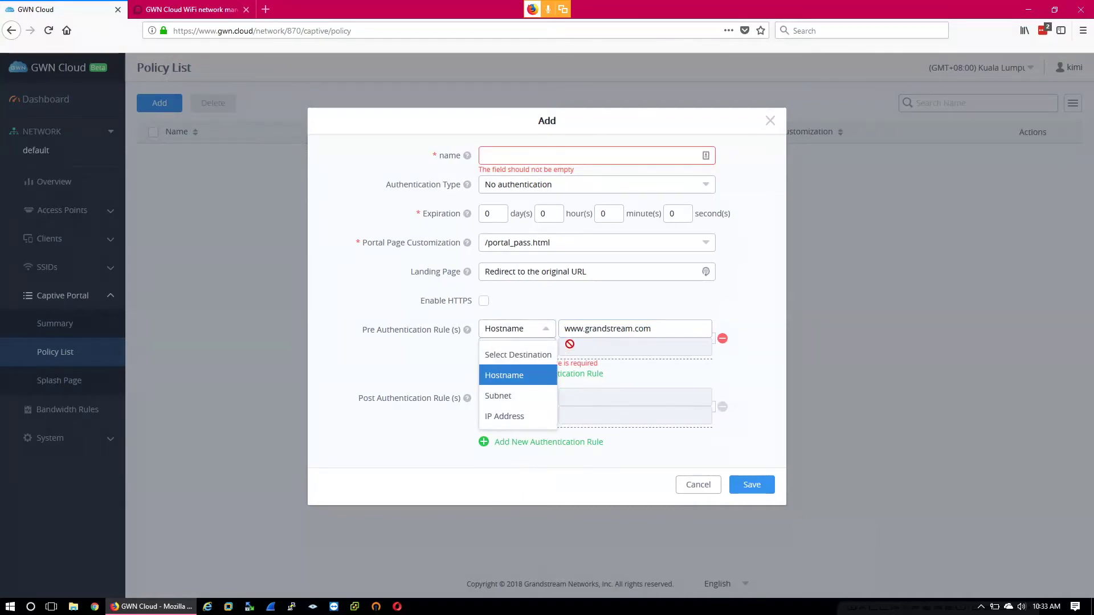
pyautogui.click(542, 330)
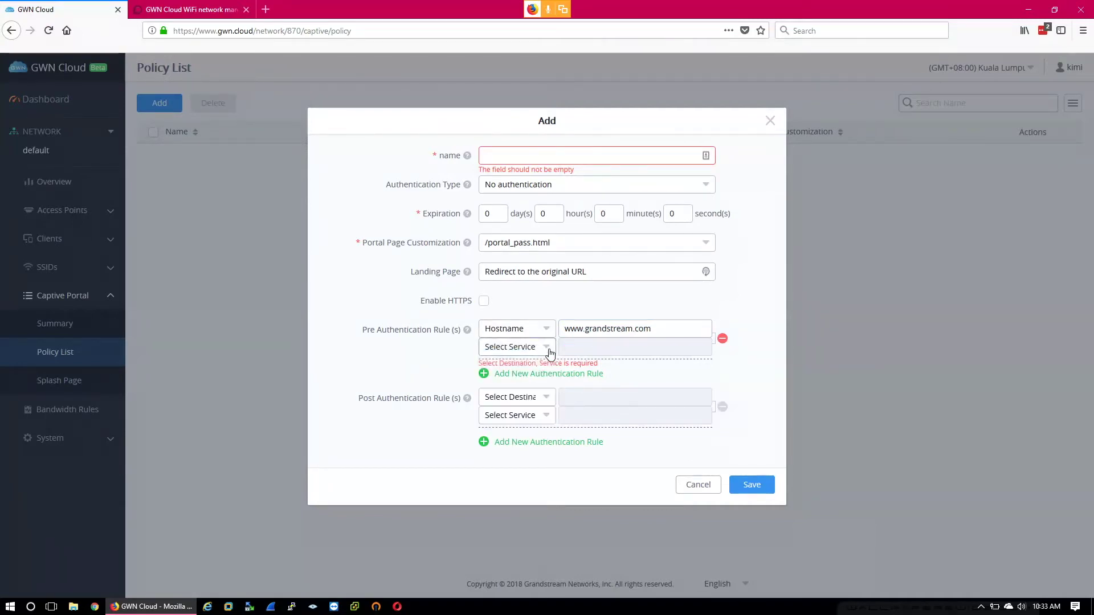
pyautogui.click(548, 349)
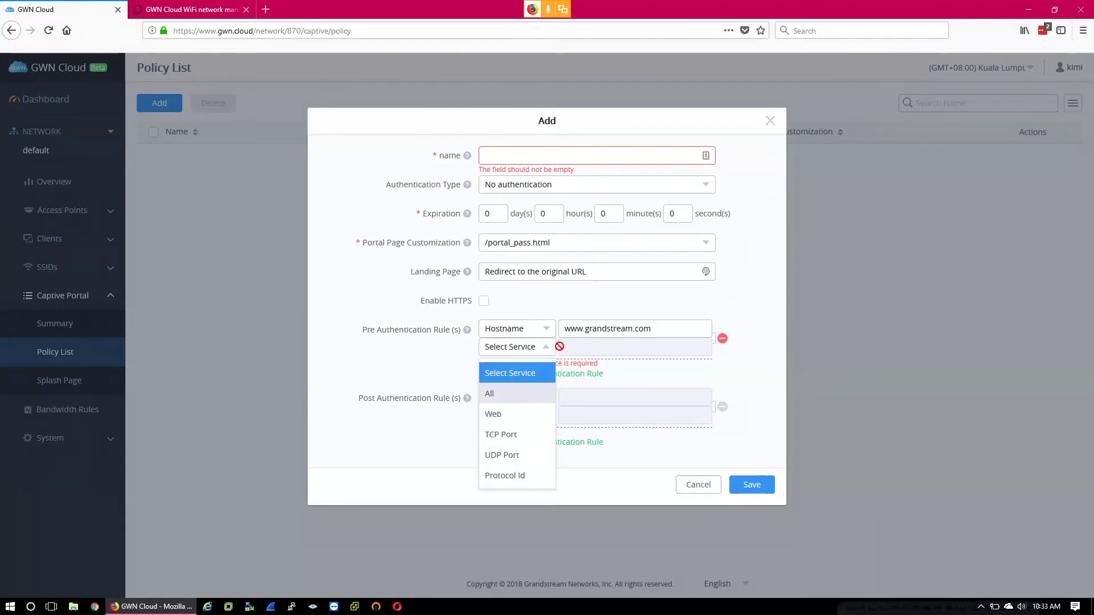
pyautogui.click(547, 348)
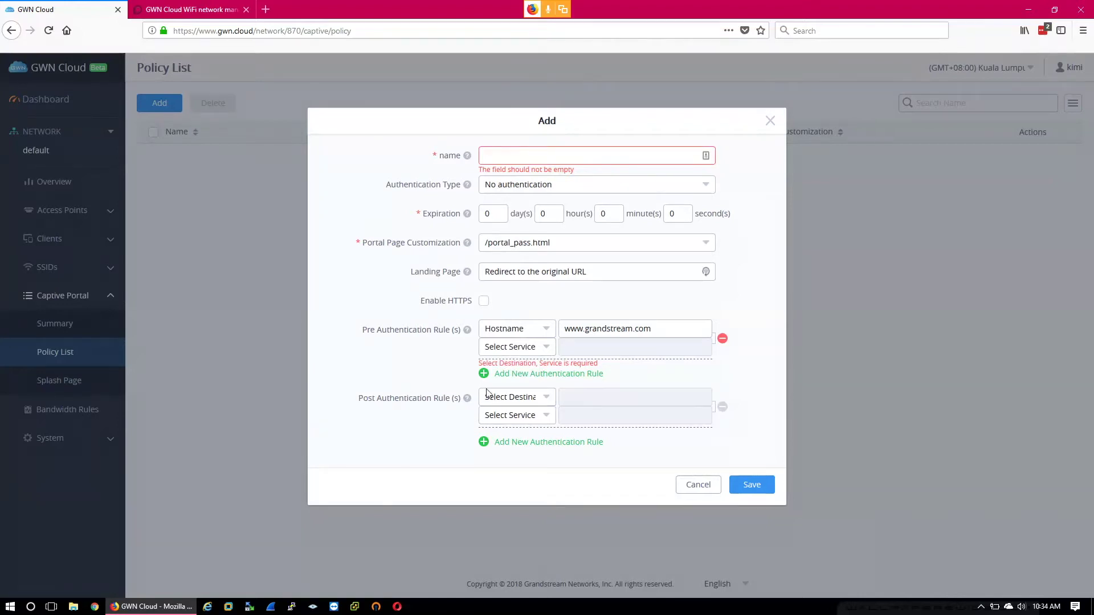
# Set the post-authentication rule's destination to Hostname and discard the new captive portal policy.
pyautogui.click(528, 397)
pyautogui.click(533, 444)
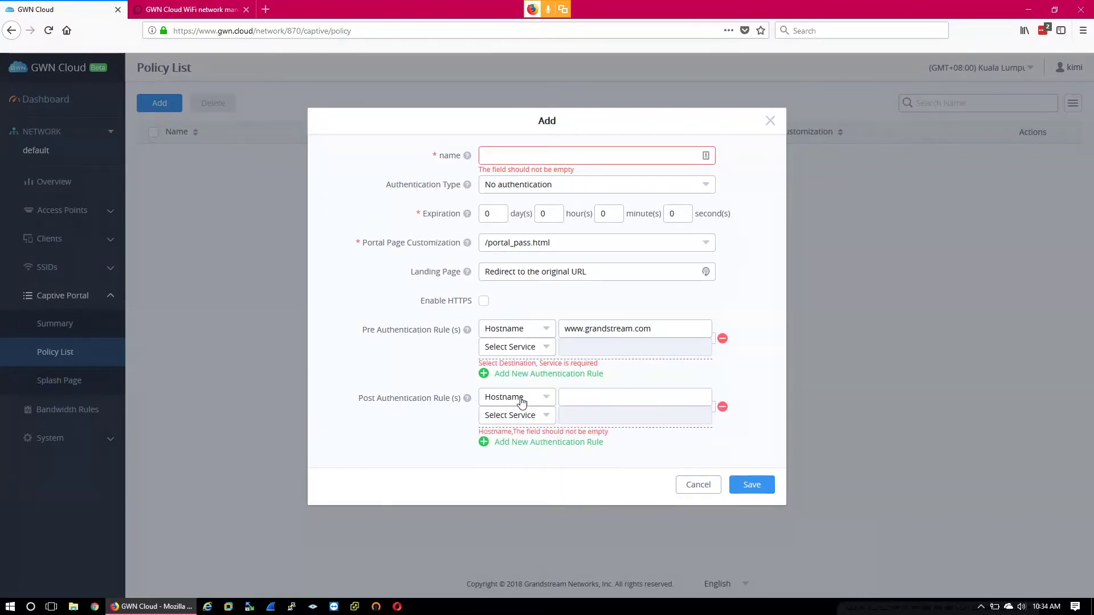
pyautogui.click(699, 485)
# Examine the captive portal's splash page files, including password_auth.html and portal_default.html.
pyautogui.click(84, 379)
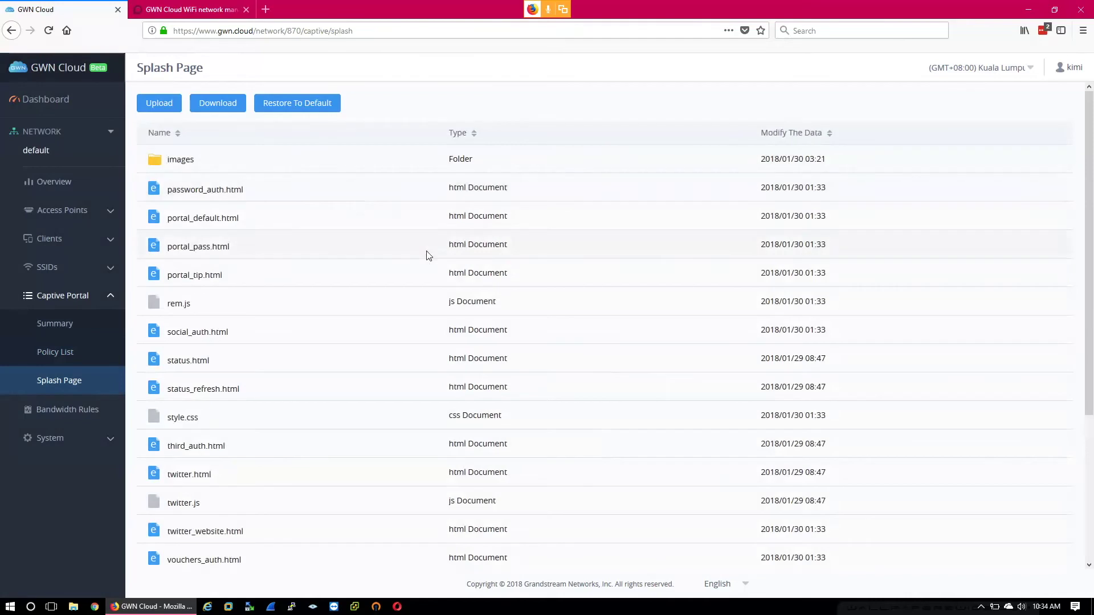
pyautogui.scroll(-3, 382, 267)
pyautogui.scroll(3, 346, 263)
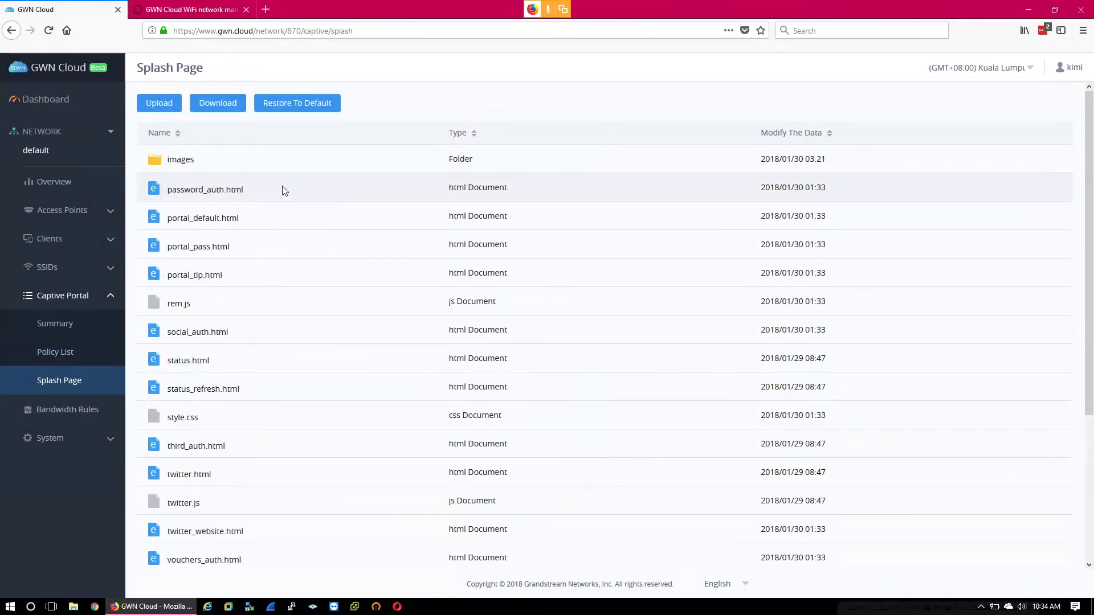
pyautogui.doubleClick(171, 189)
pyautogui.click(188, 191)
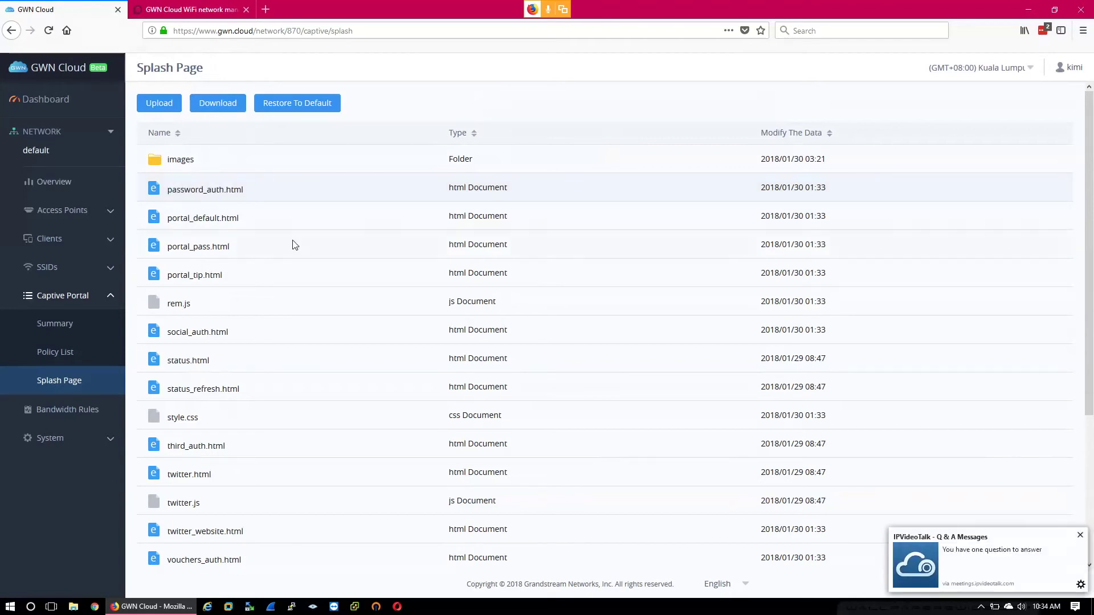
pyautogui.scroll(-4, 259, 265)
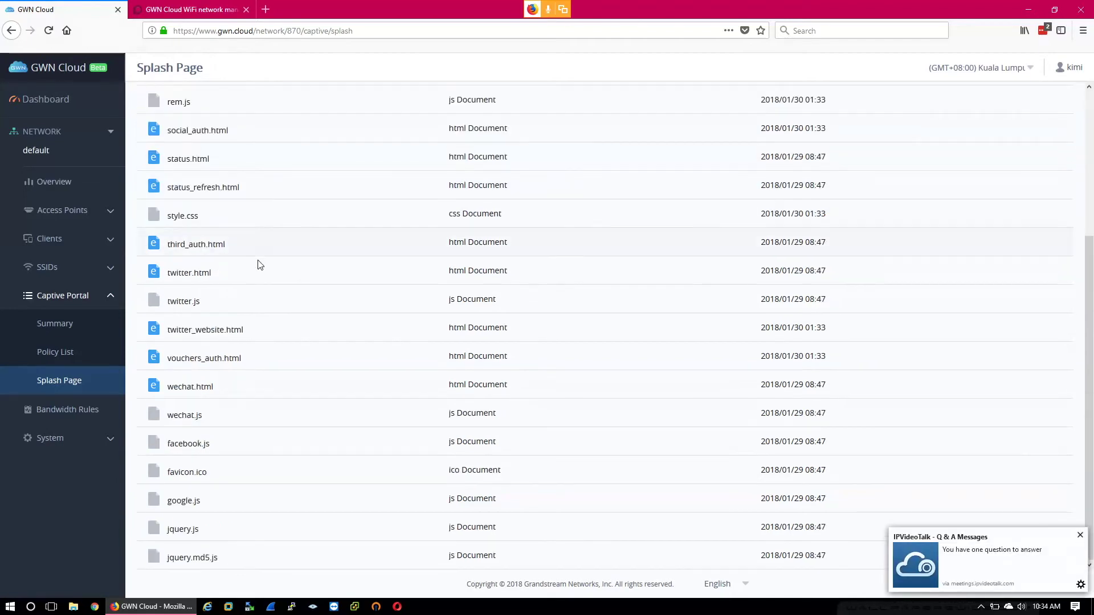
pyautogui.scroll(4, 291, 441)
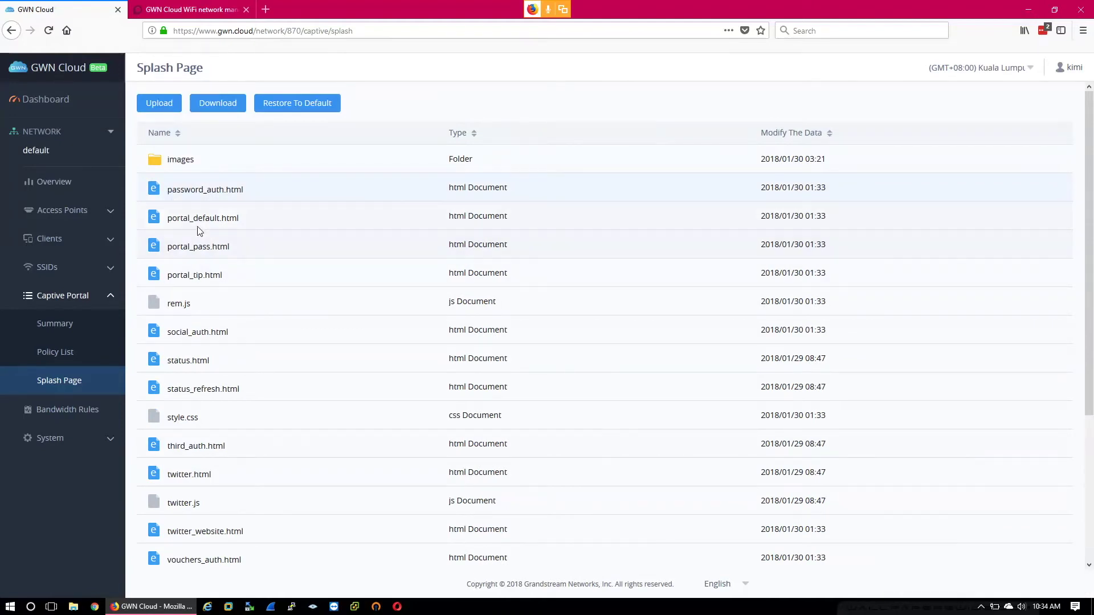
pyautogui.moveTo(166, 217); pyautogui.dragTo(261, 221)
pyautogui.click(261, 221)
pyautogui.moveTo(170, 220); pyautogui.dragTo(242, 223)
pyautogui.click(241, 224)
pyautogui.scroll(-3, 251, 310)
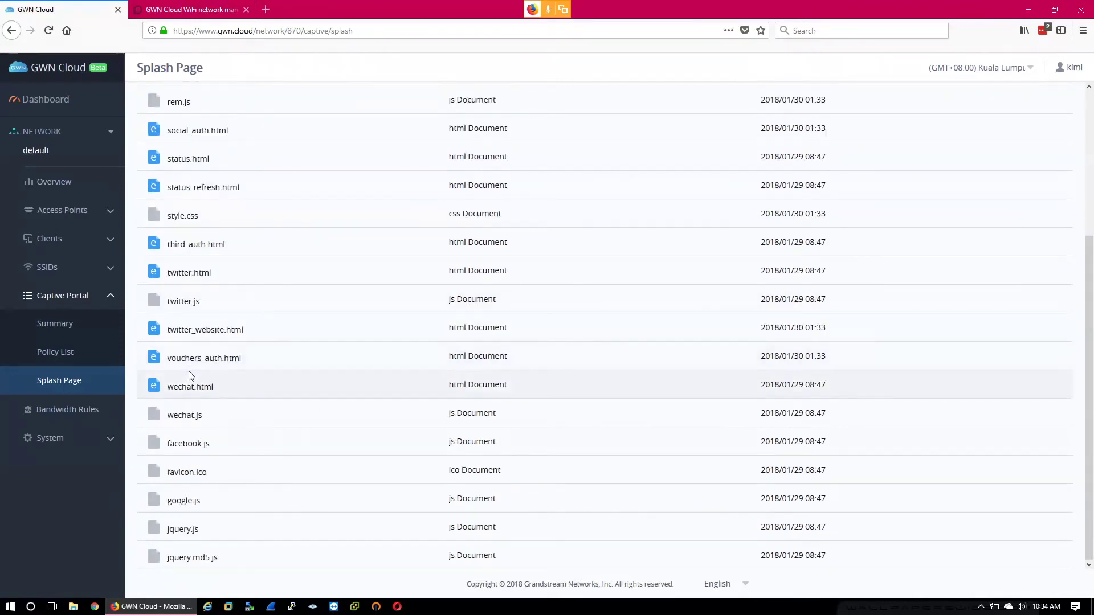
pyautogui.scroll(4, 193, 371)
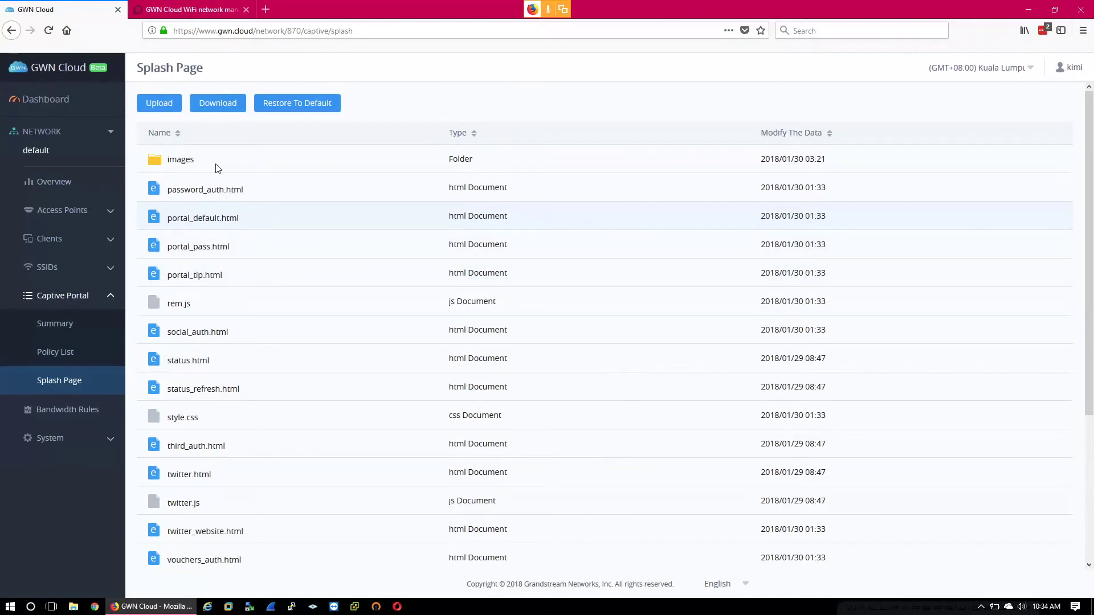
# Start a bandwidth rule for all SSIDs with upstream and downstream rates of 4 Mbps.
pyautogui.click(96, 415)
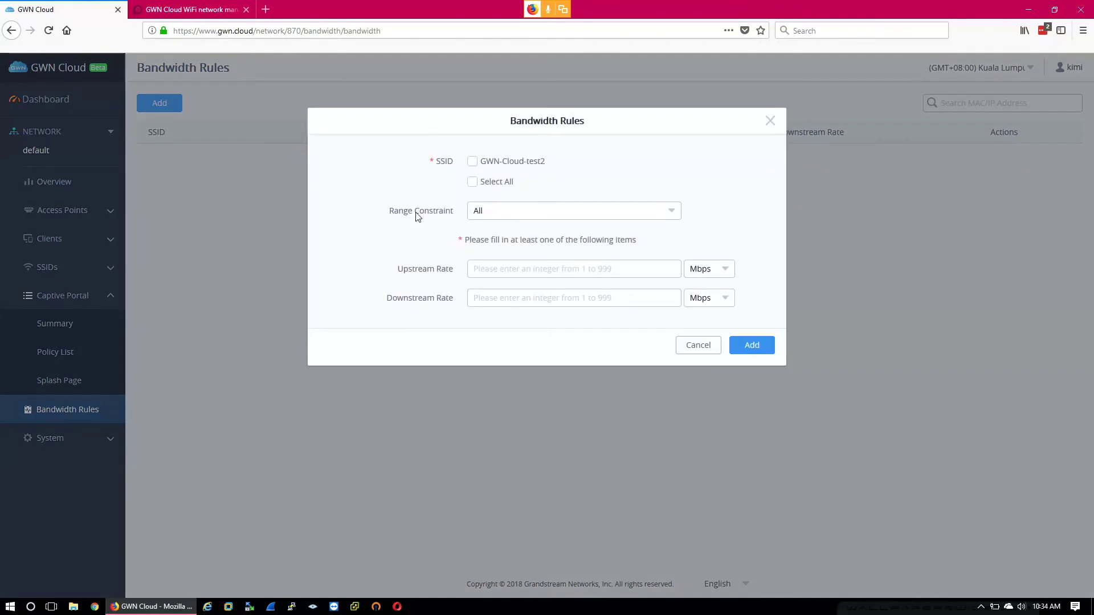
pyautogui.click(472, 181)
pyautogui.click(543, 271)
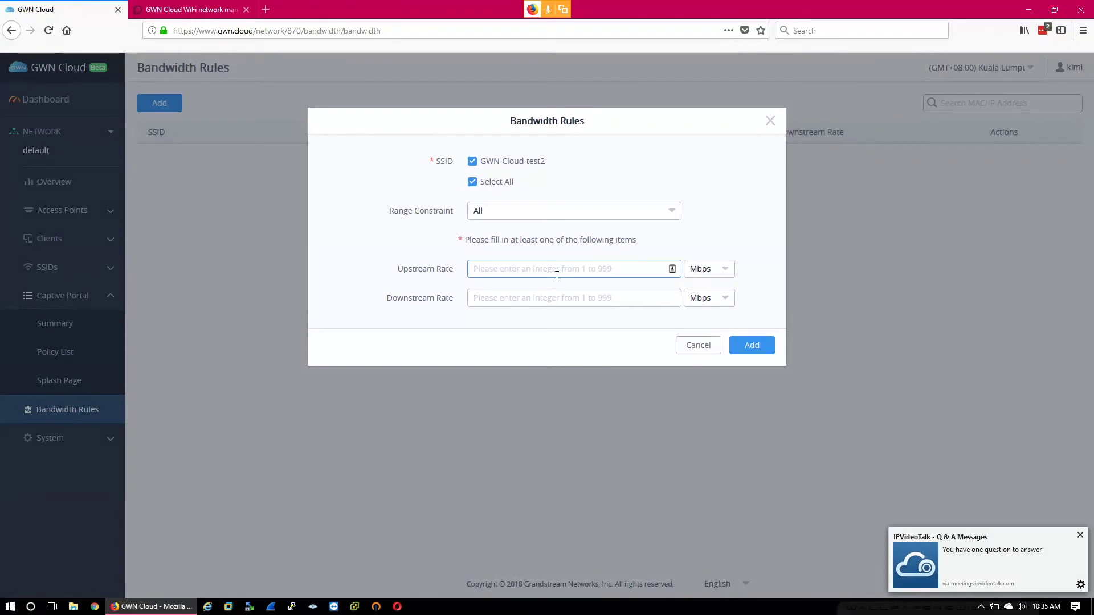
pyautogui.write('4')
pyautogui.click(559, 302)
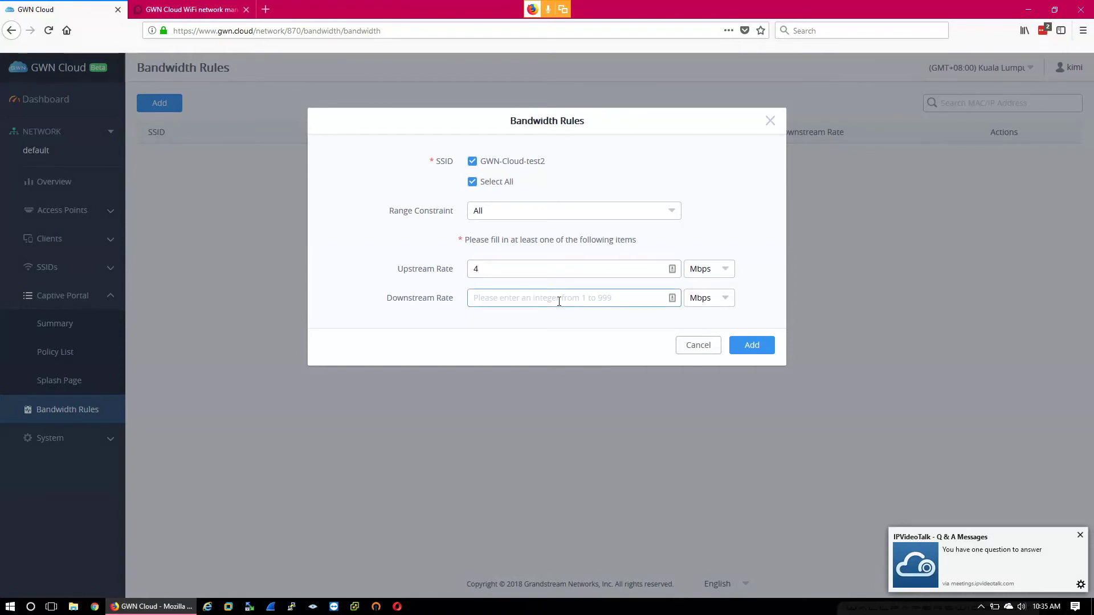
pyautogui.write('4')
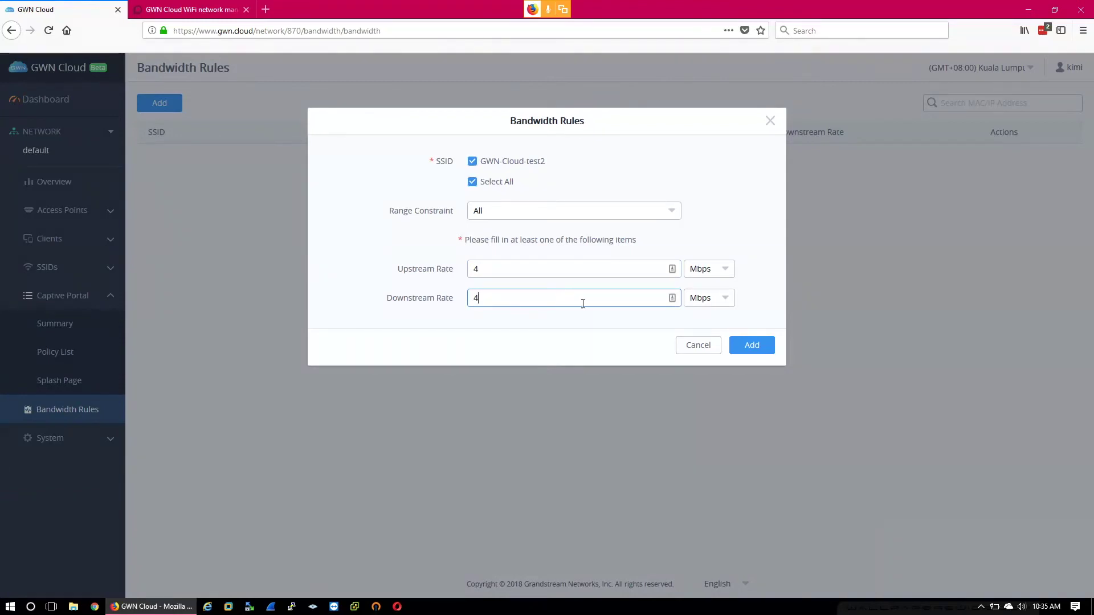
# Set the bandwidth rule's upstream and downstream rates to 2 Mbps, and discard the rule without adding it.
pyautogui.click(574, 271)
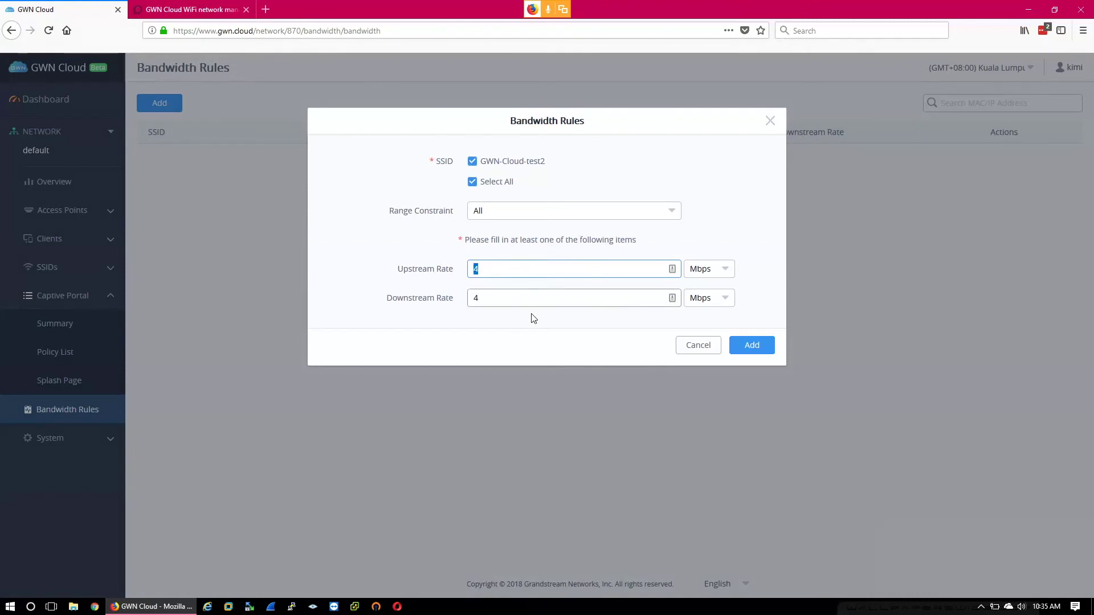
pyautogui.doubleClick(498, 296)
pyautogui.write('2')
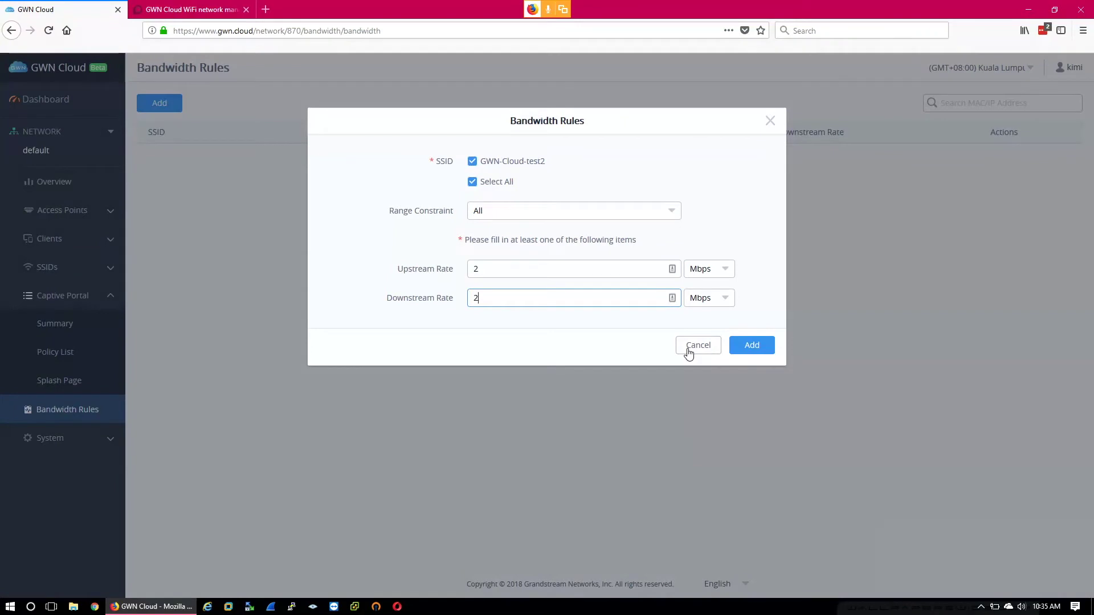
pyautogui.click(691, 348)
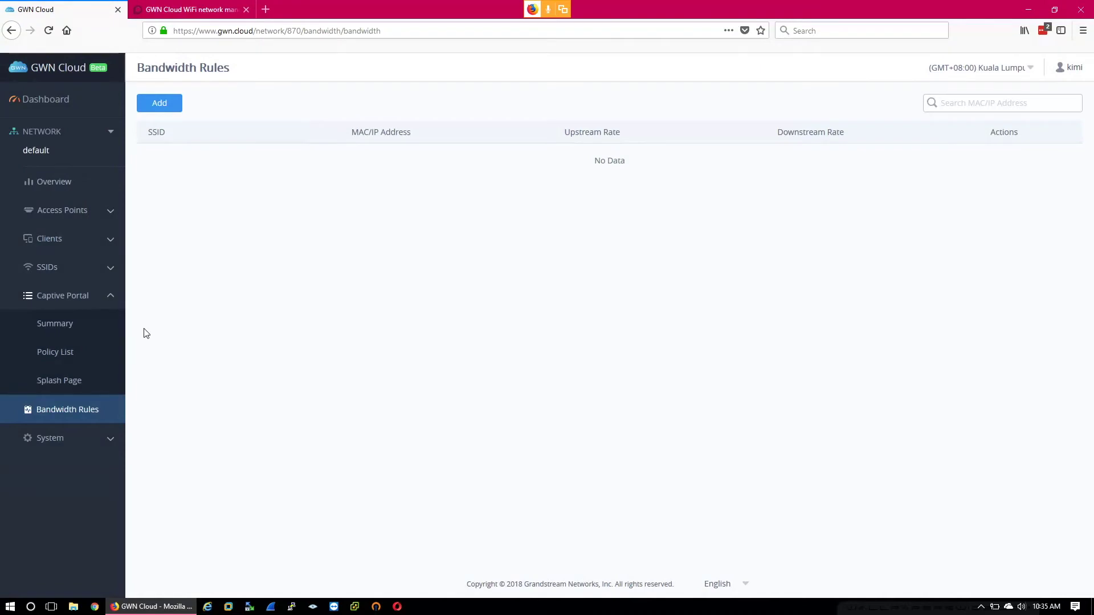
pyautogui.click(158, 105)
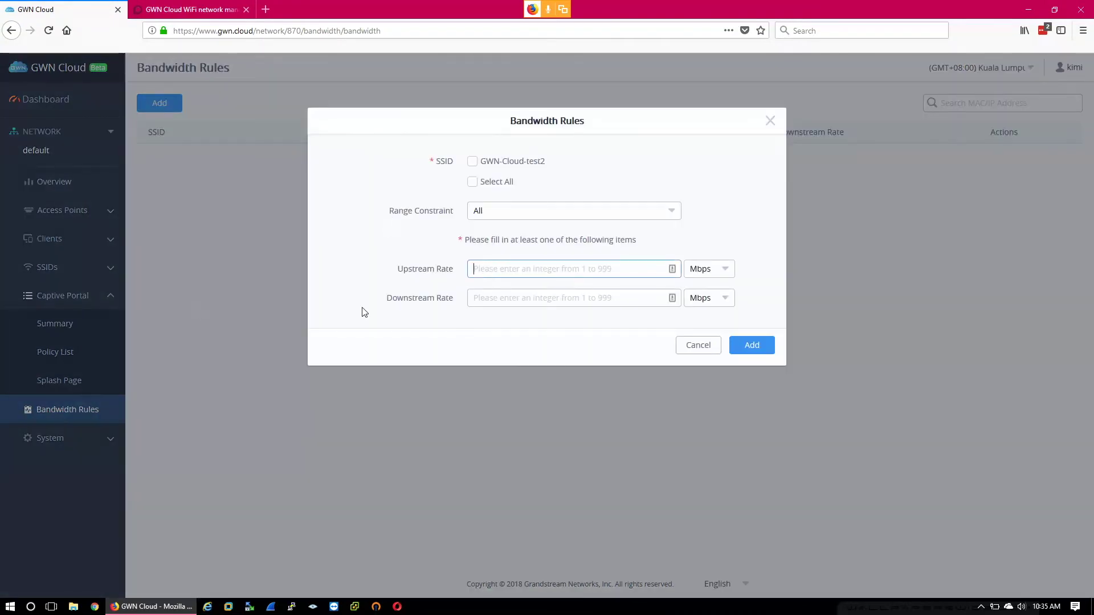
pyautogui.click(688, 349)
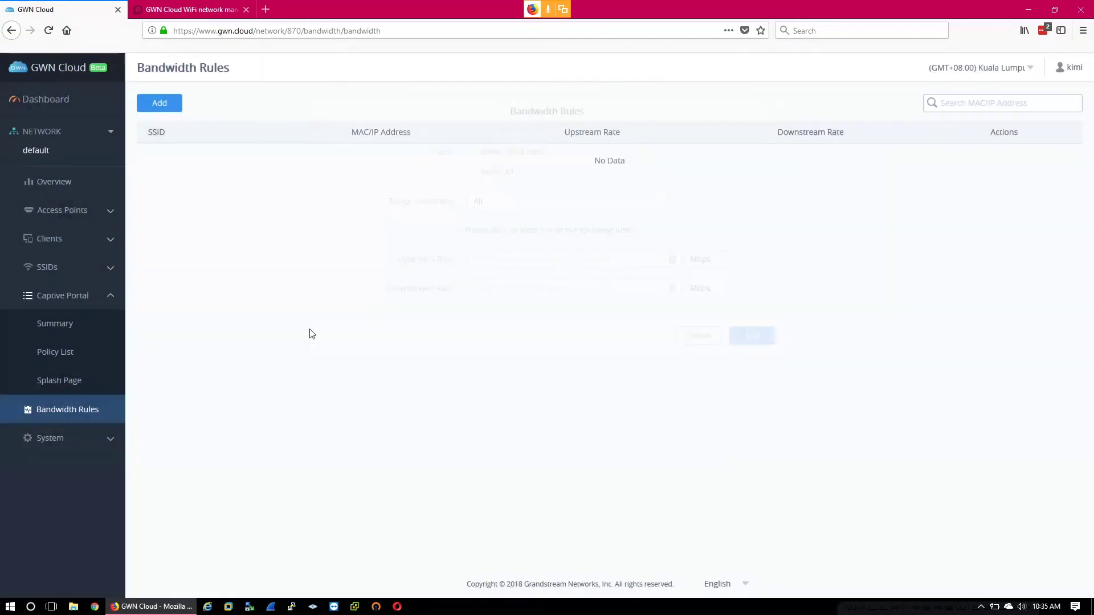
# View the clients' Time Banned Client and Time Policy List pages, and return to Bandwidth Rules.
pyautogui.click(110, 248)
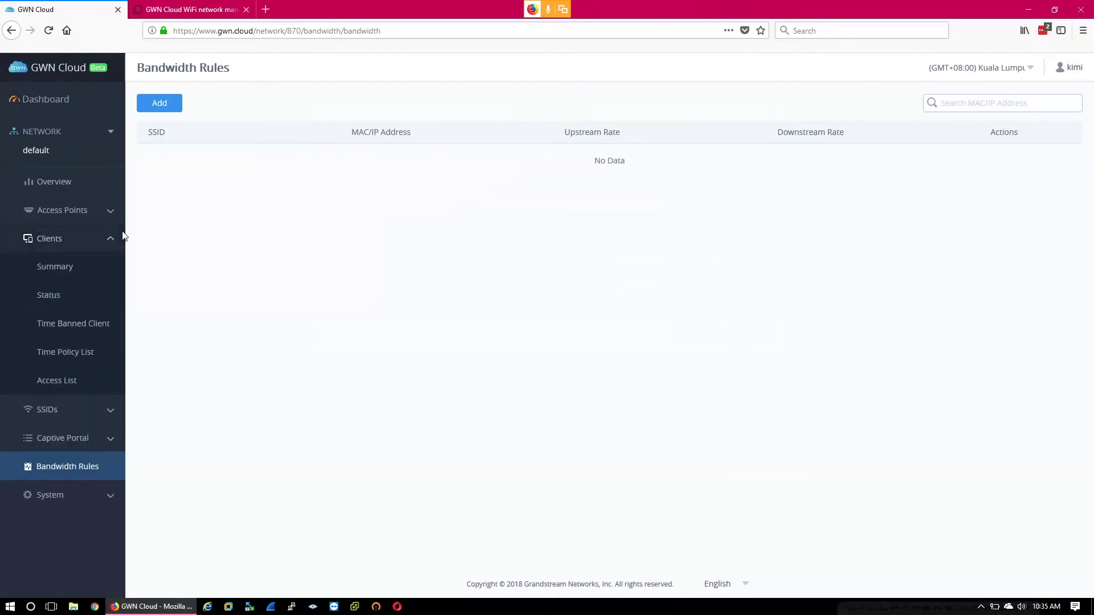
pyautogui.click(80, 323)
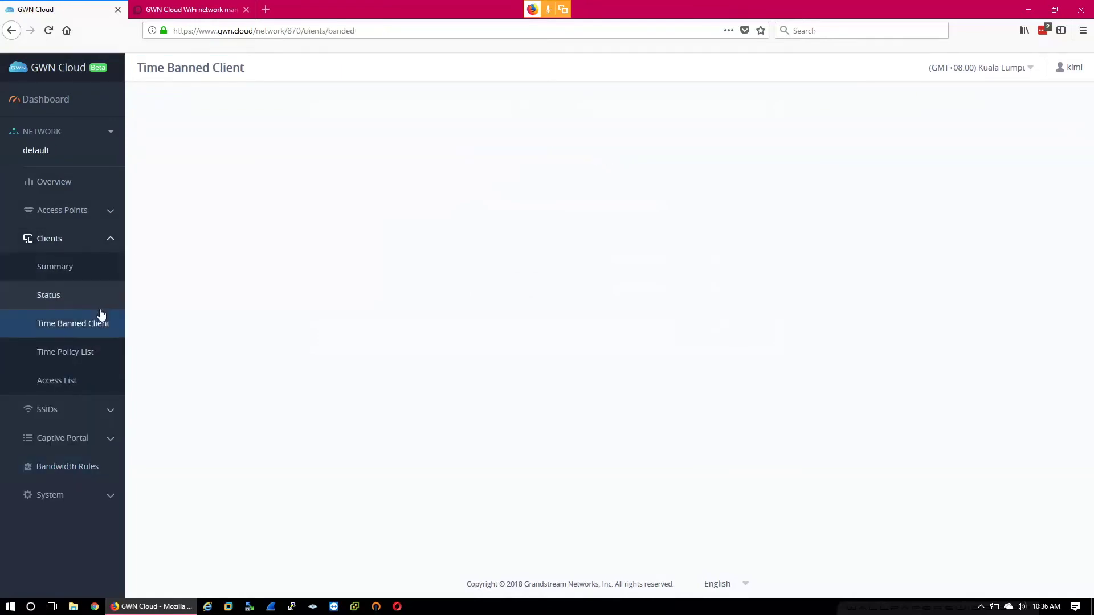
pyautogui.click(81, 362)
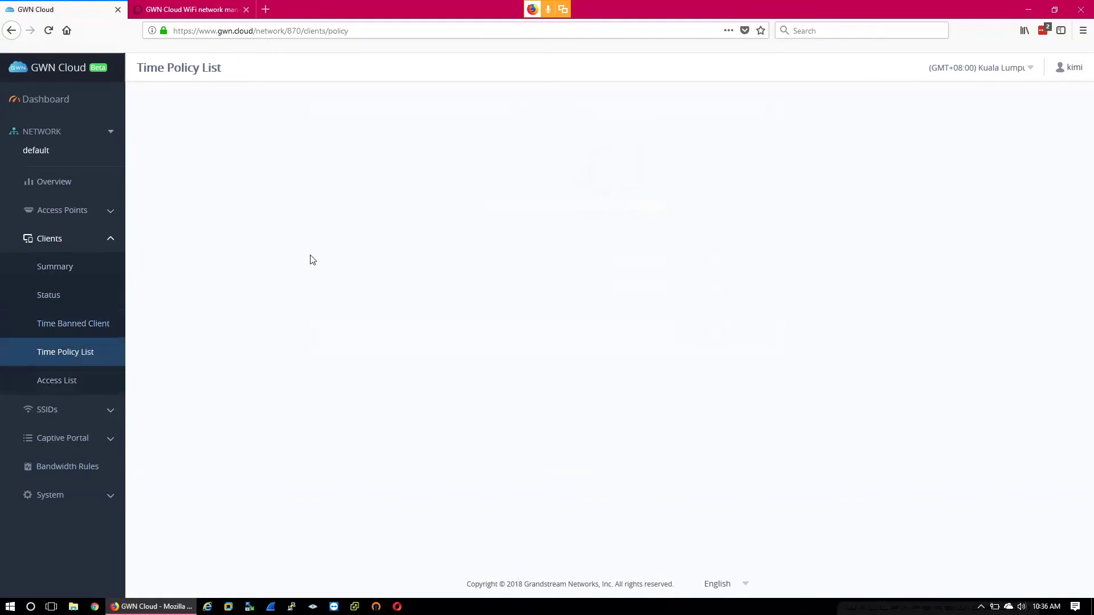
pyautogui.click(86, 471)
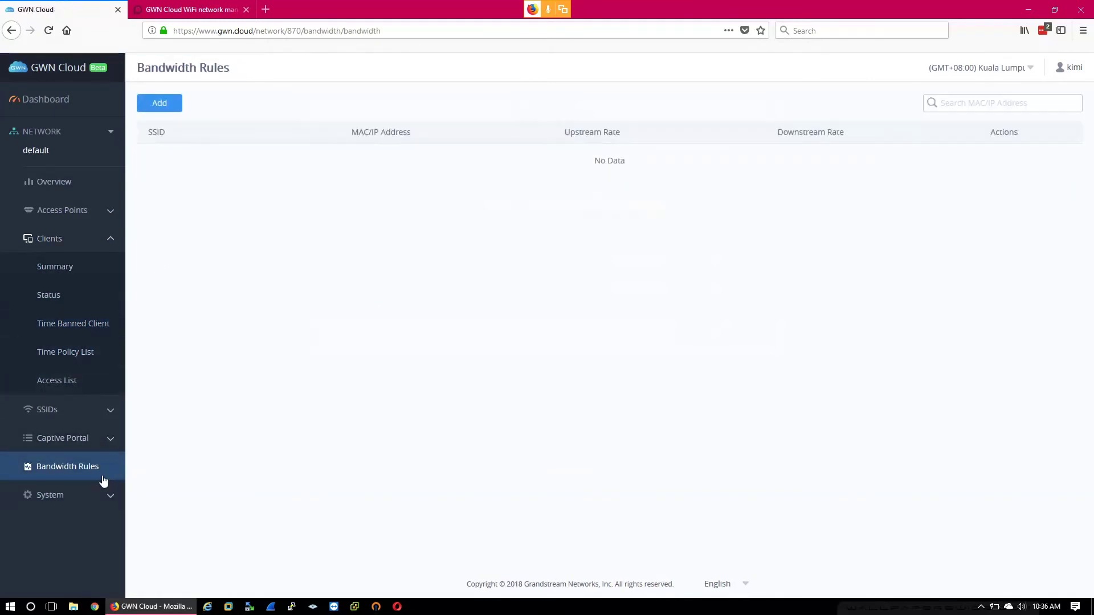
# Review the network's system settings for country, timezone and SSH password.
pyautogui.click(86, 501)
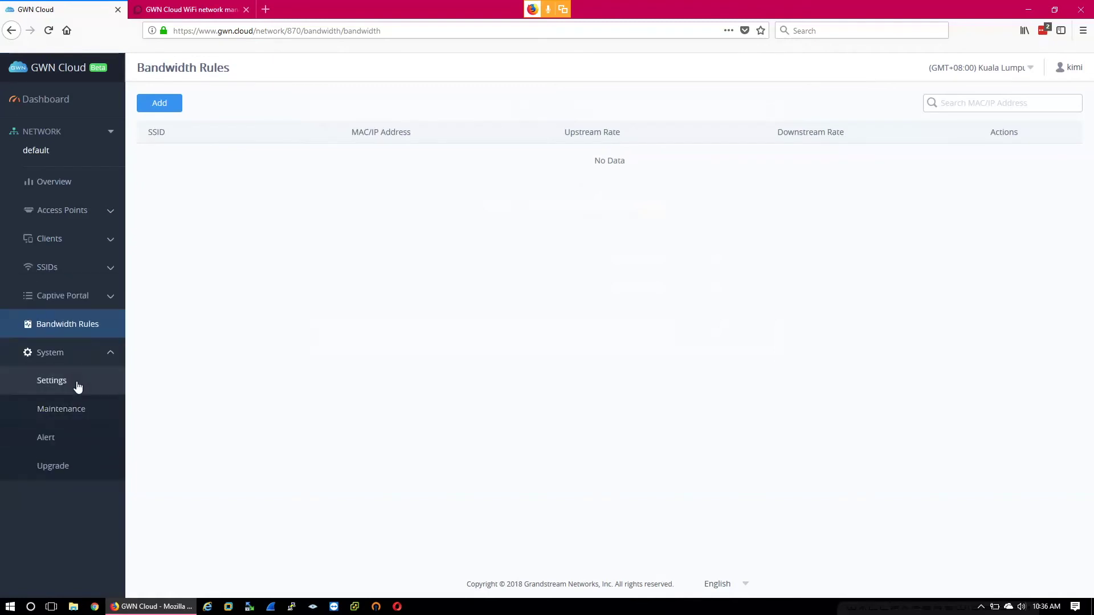
pyautogui.click(78, 387)
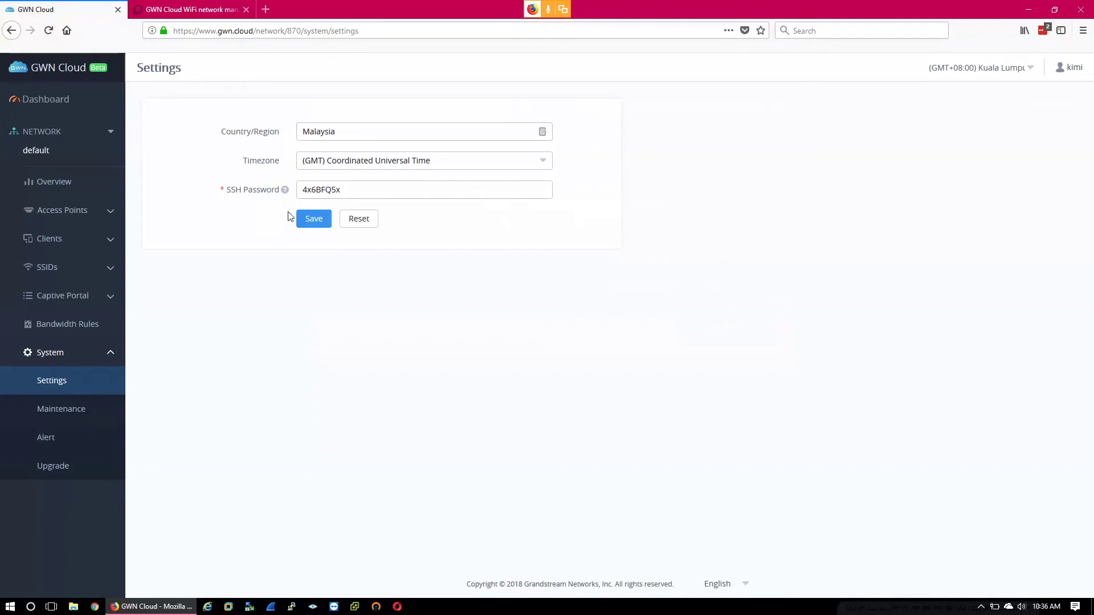
pyautogui.moveTo(285, 190)
pyautogui.click(90, 415)
pyautogui.click(90, 382)
# On the system Maintenance page, set the syslog level to Debug.
pyautogui.click(63, 421)
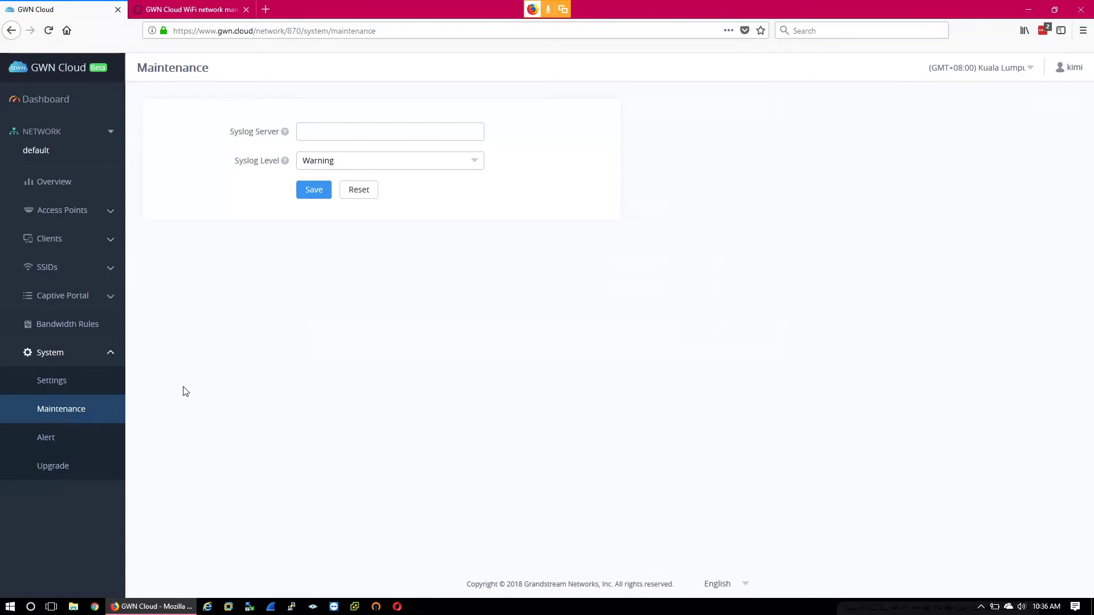
pyautogui.click(80, 418)
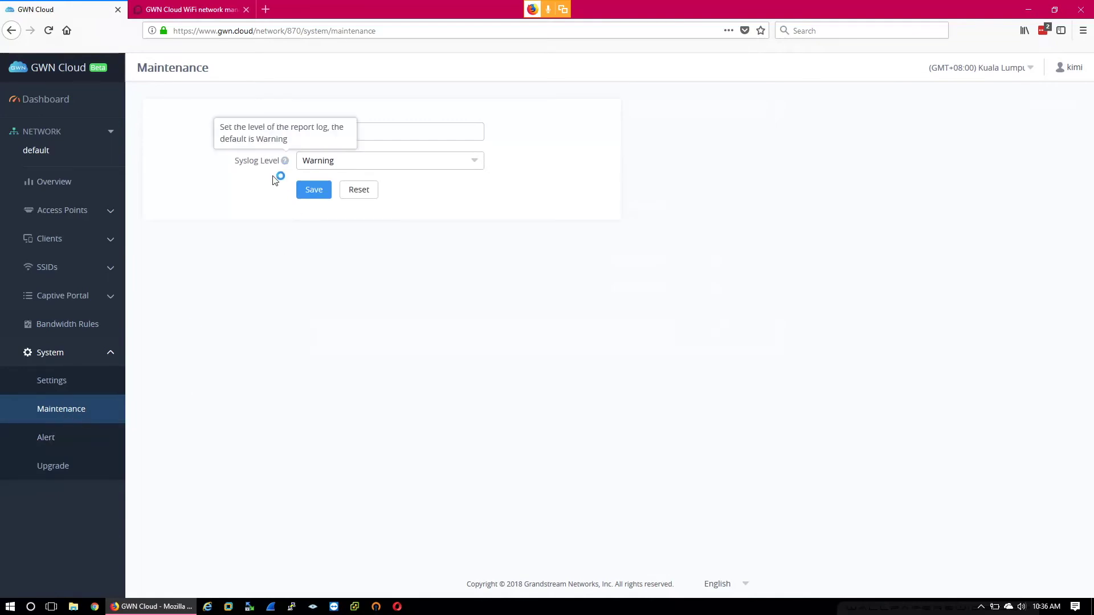
pyautogui.click(299, 135)
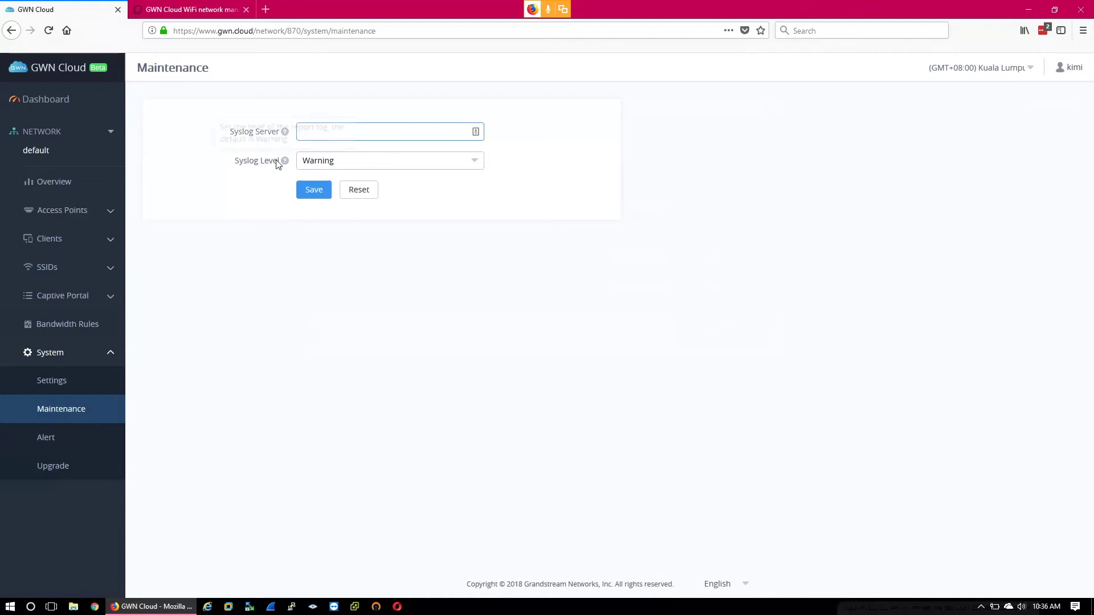
pyautogui.click(322, 163)
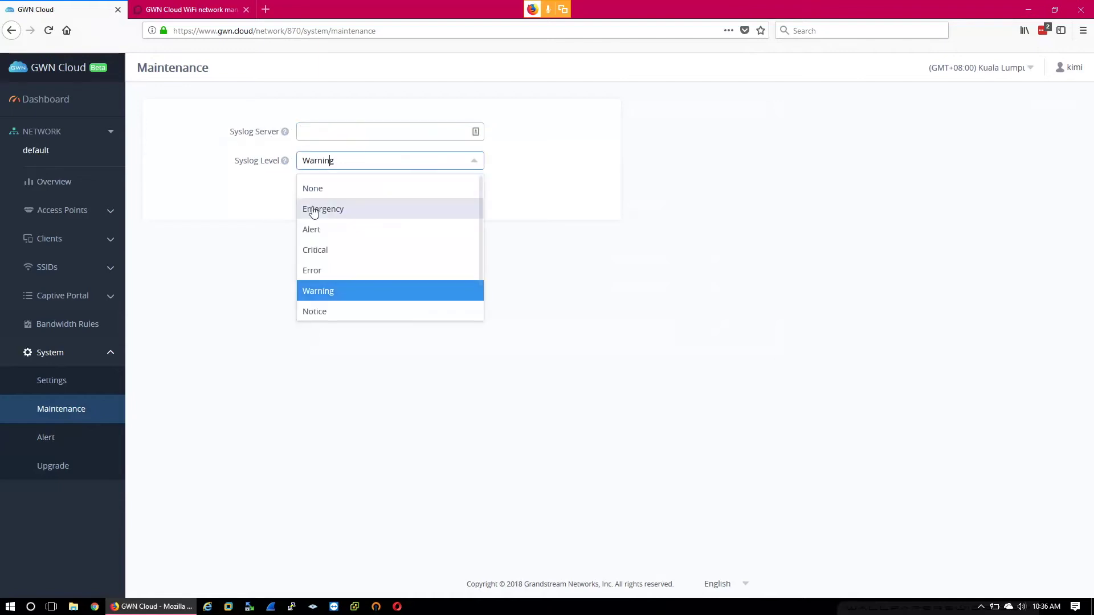
pyautogui.scroll(-1, 344, 307)
pyautogui.click(344, 311)
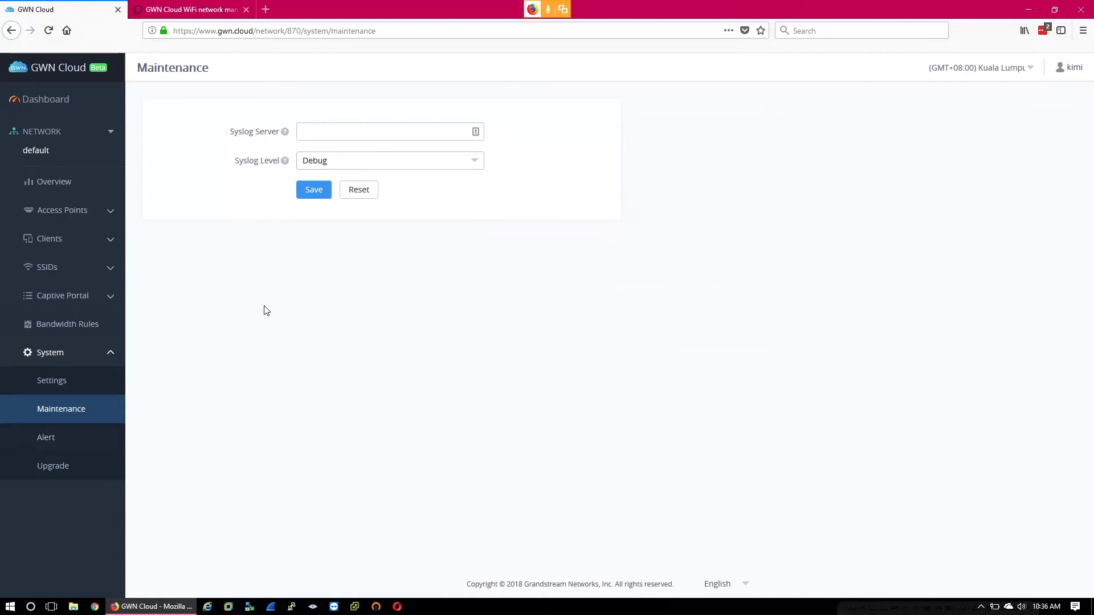
# Open the system alert settings and enable email notification.
pyautogui.click(64, 448)
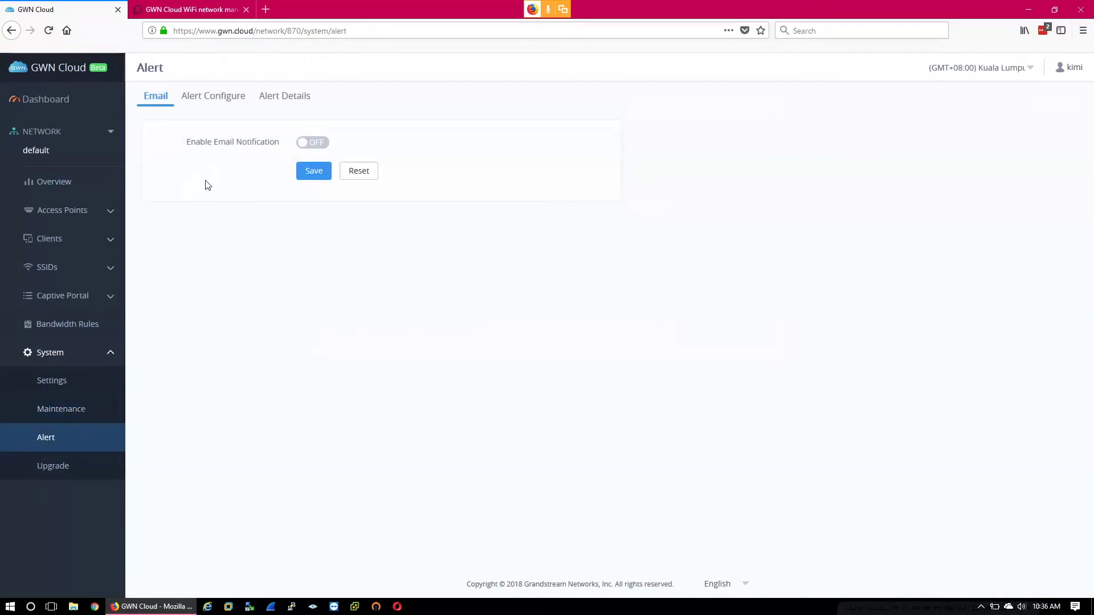
pyautogui.click(302, 145)
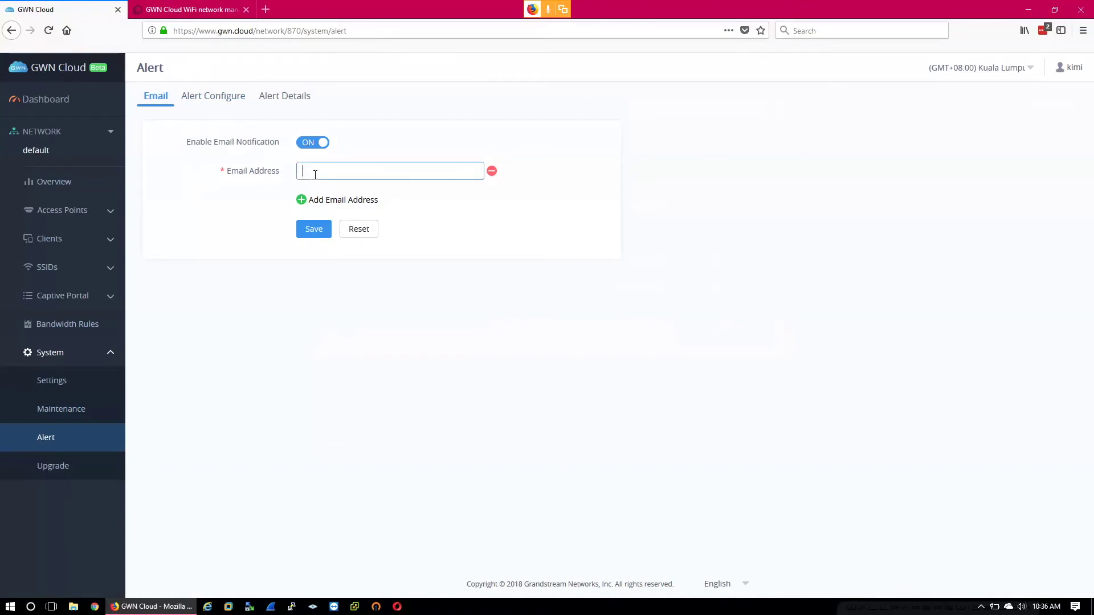
# Preview the memory usage alert's threshold option by enabling the alert and disabling it again.
pyautogui.click(196, 94)
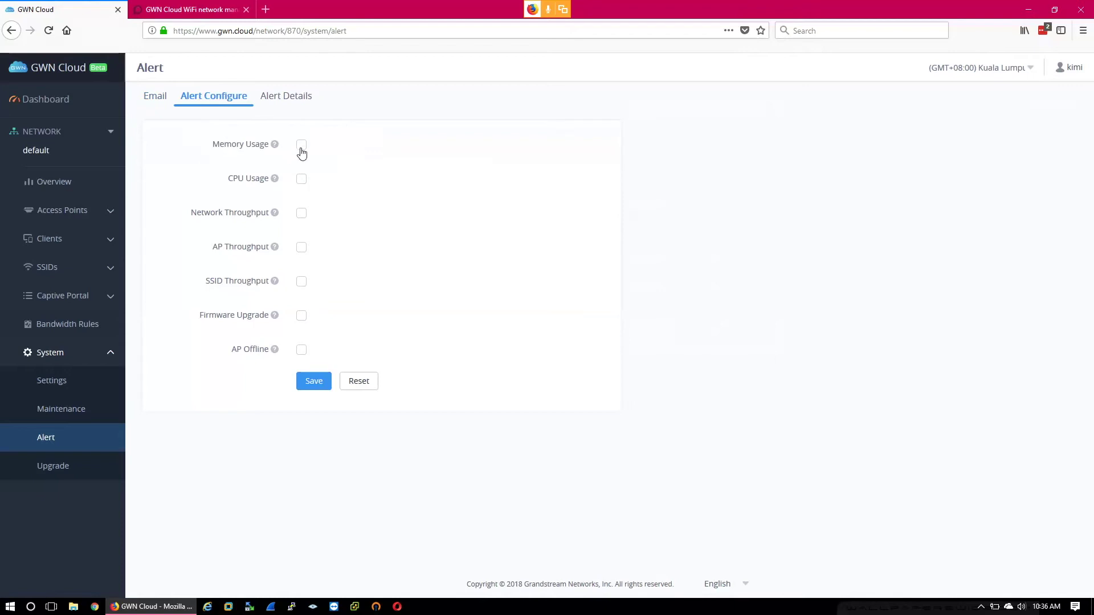
pyautogui.click(301, 146)
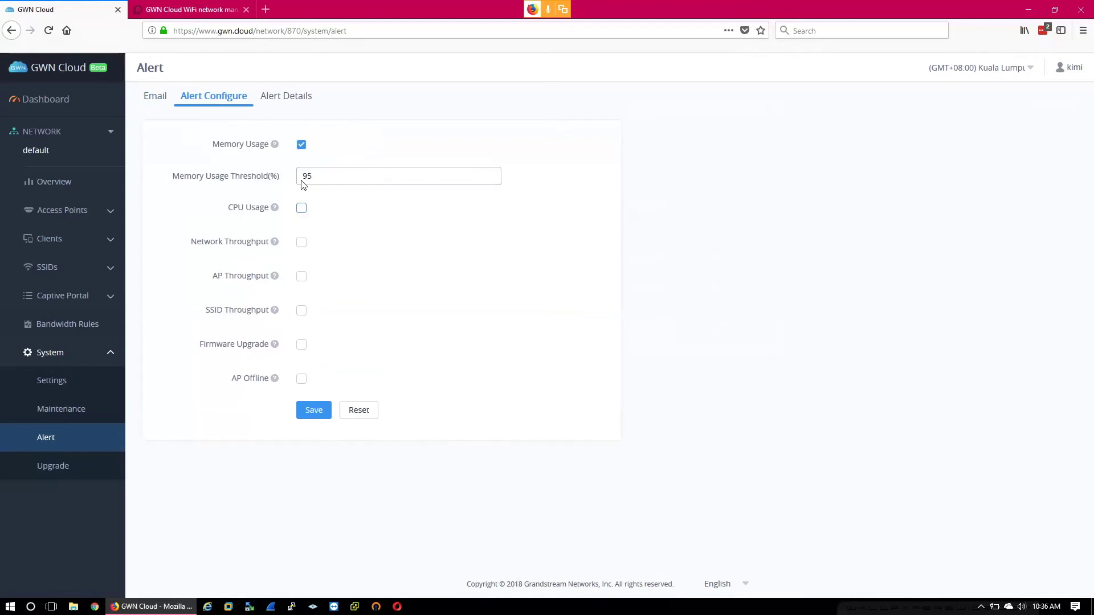
pyautogui.click(303, 149)
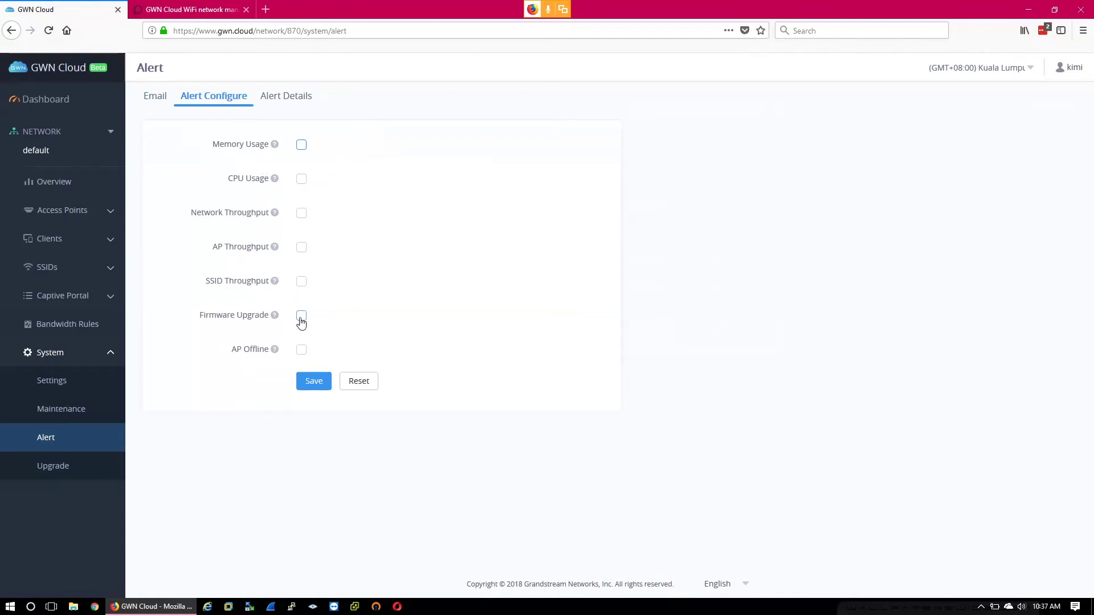
# View the alert details list and open the Upgrade page with the network's devices.
pyautogui.click(307, 103)
pyautogui.click(297, 95)
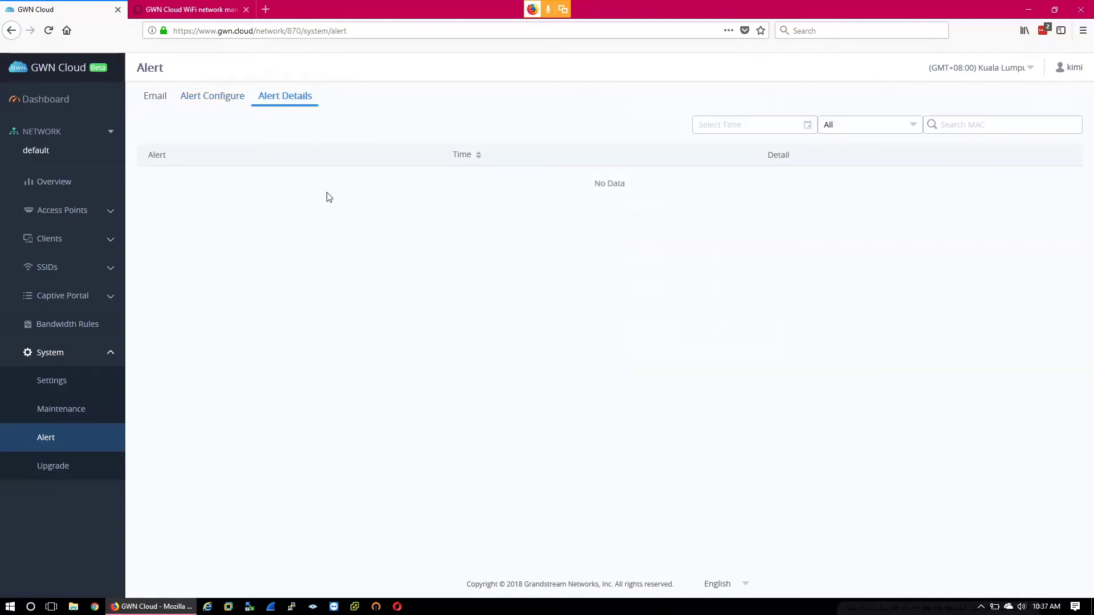
pyautogui.click(162, 101)
pyautogui.click(83, 472)
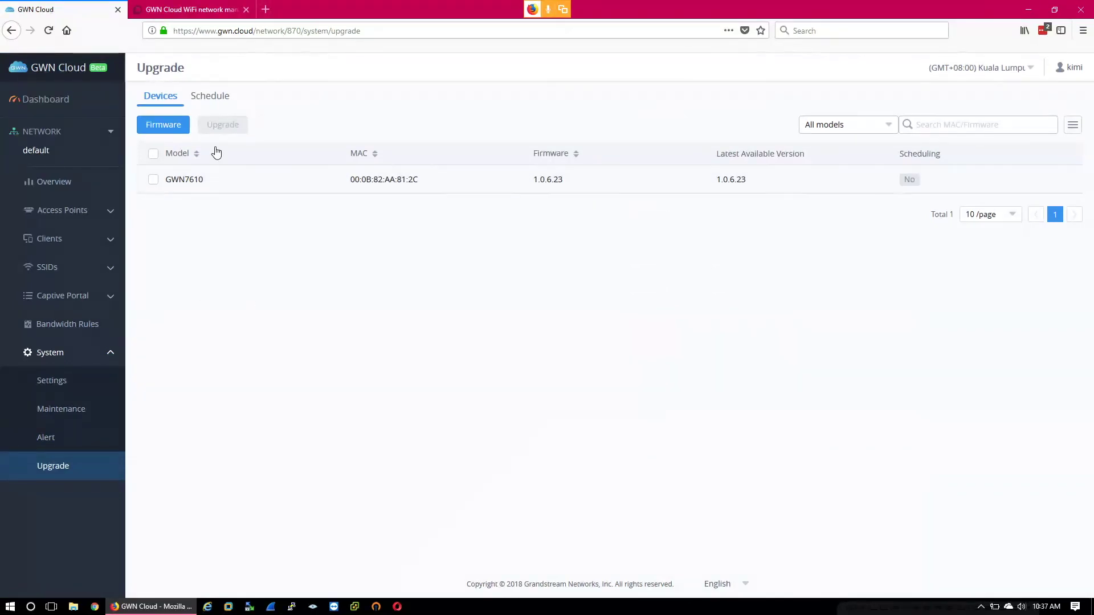
# Select the GWN7610, inspect the recommended and customized firmware versions, and clear the device selection again.
pyautogui.click(153, 181)
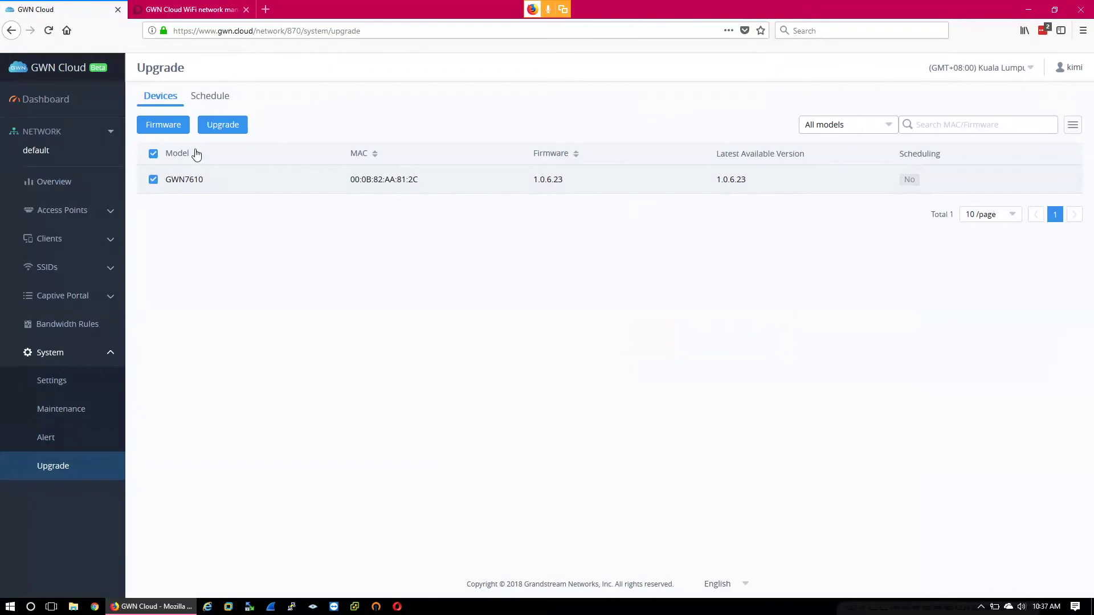
pyautogui.click(176, 129)
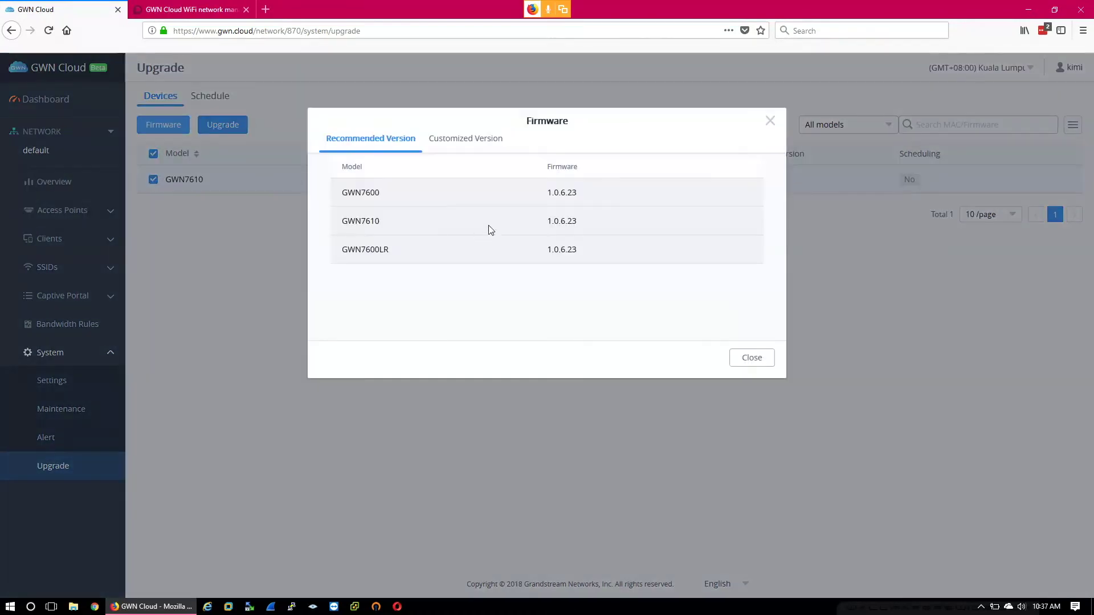
pyautogui.click(465, 151)
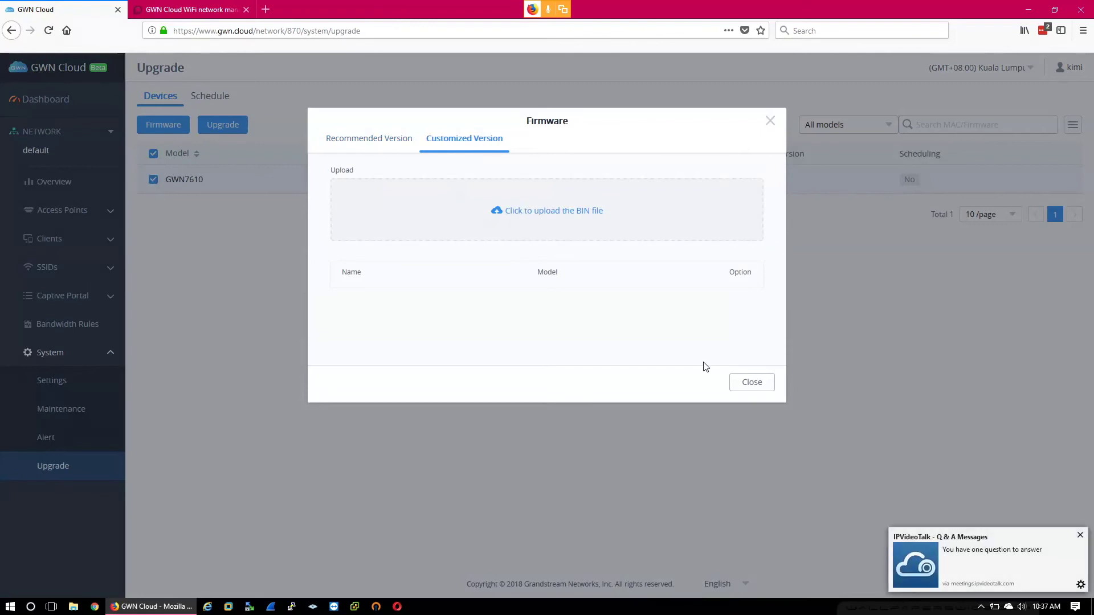
pyautogui.click(732, 386)
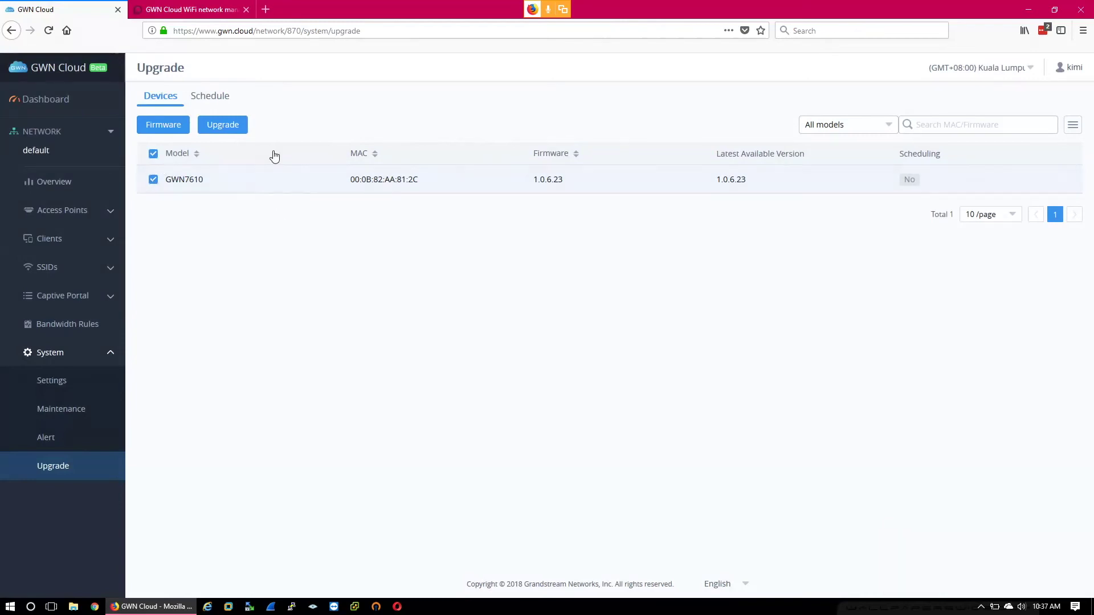
pyautogui.click(153, 153)
# View the default network's Overview page and open the personal settings of the signed-in account.
pyautogui.click(94, 354)
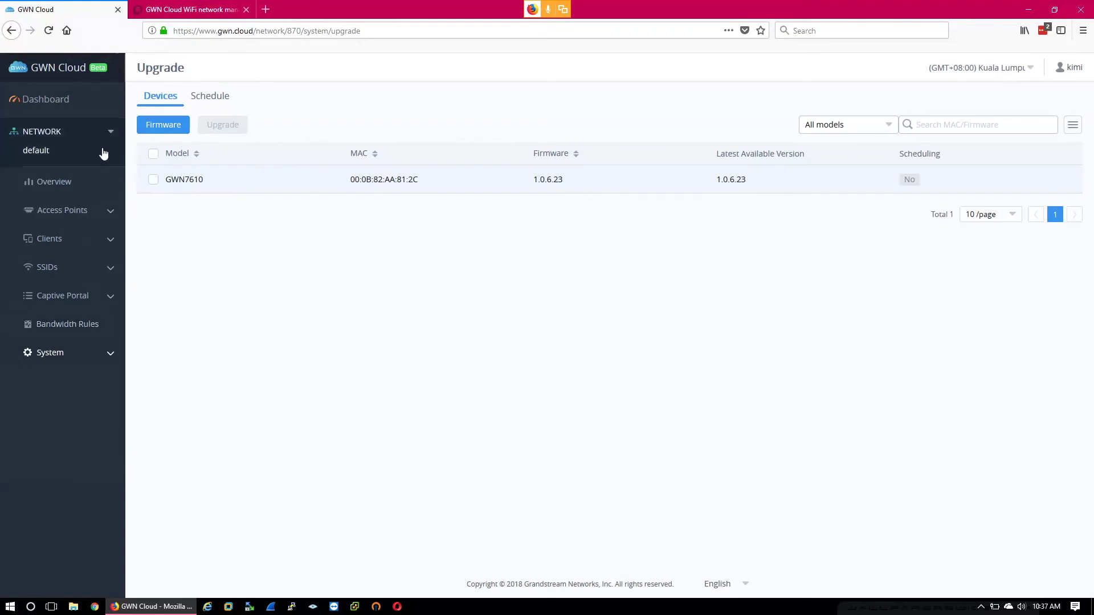
pyautogui.click(89, 191)
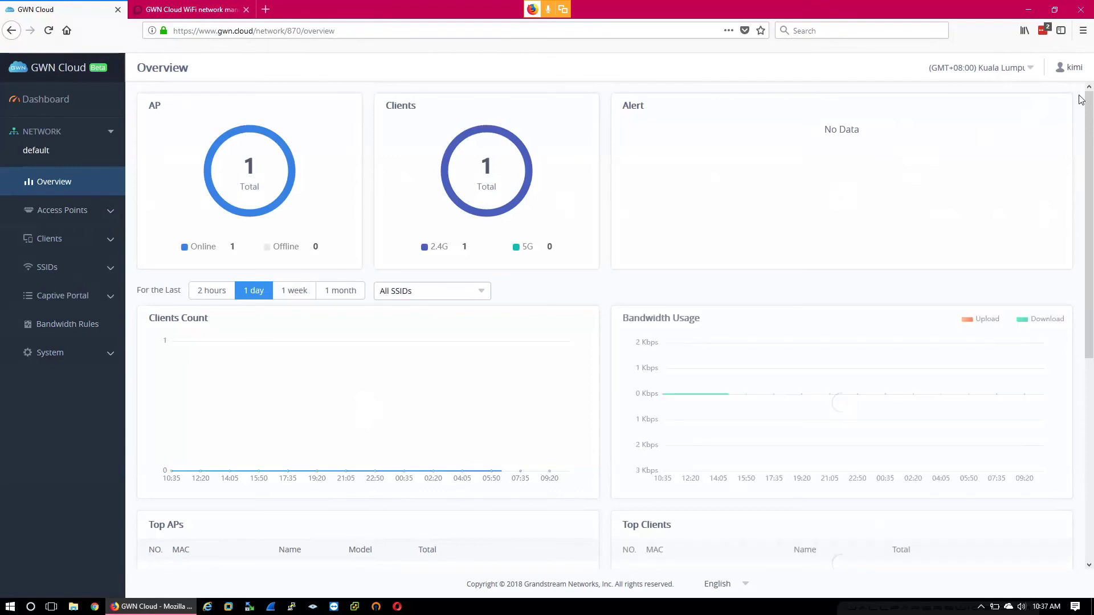
pyautogui.click(1067, 71)
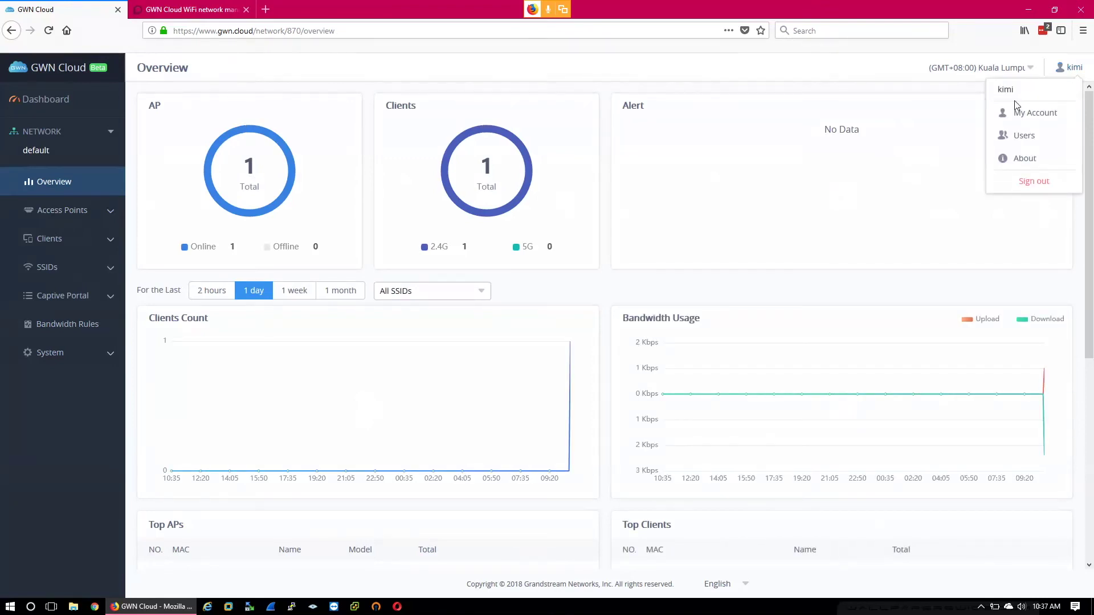
pyautogui.click(1033, 114)
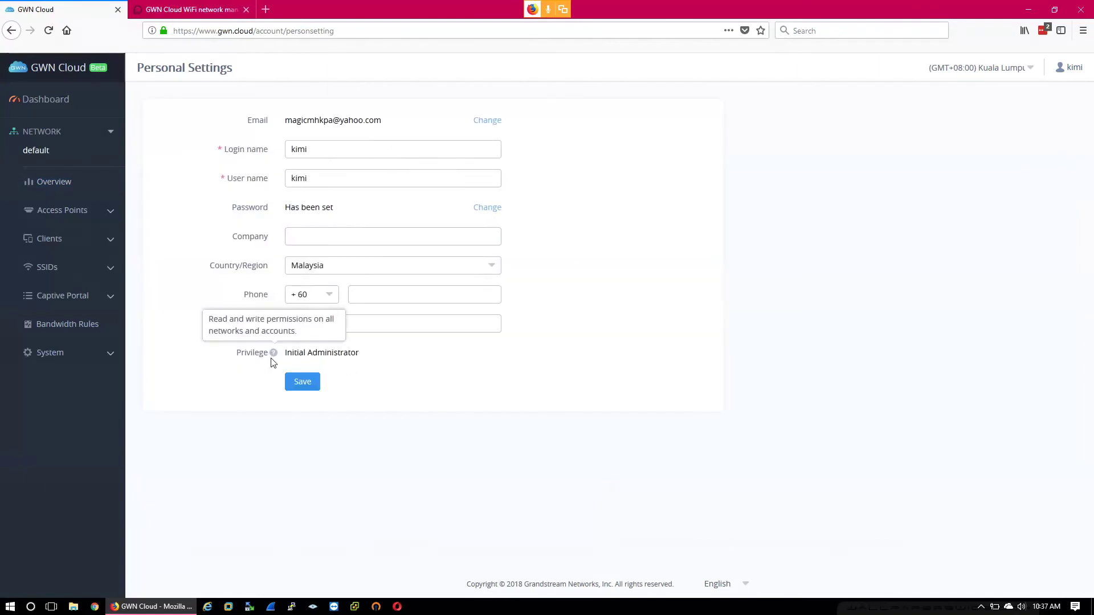
# Open the account's Users page and examine the privilege of the existing user.
pyautogui.moveTo(1068, 73)
pyautogui.click(1038, 140)
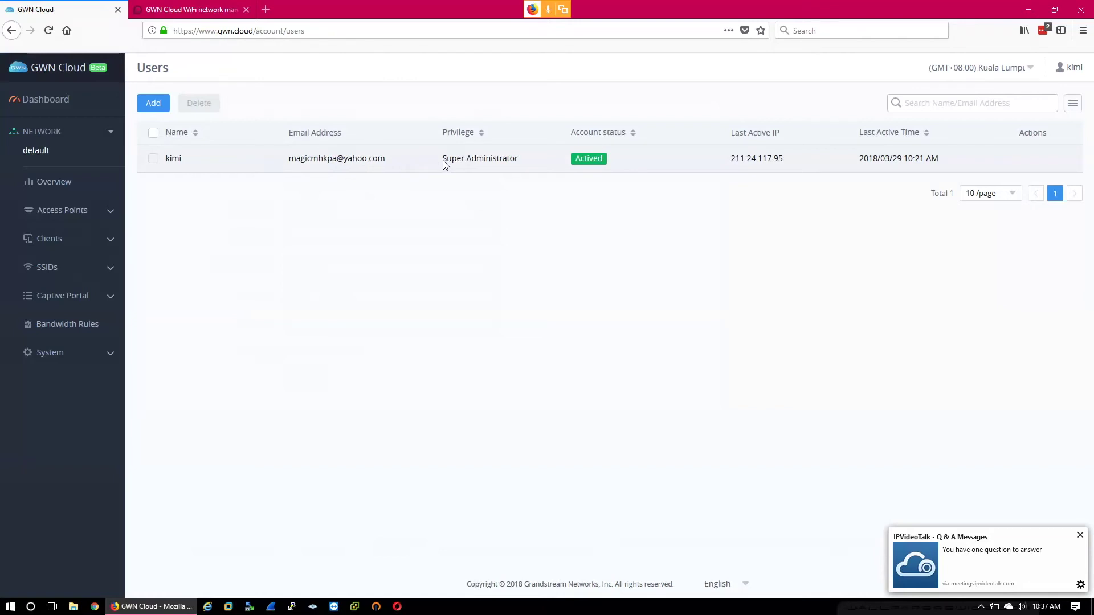
pyautogui.moveTo(444, 162); pyautogui.dragTo(517, 165)
pyautogui.click(523, 166)
pyautogui.click(440, 161)
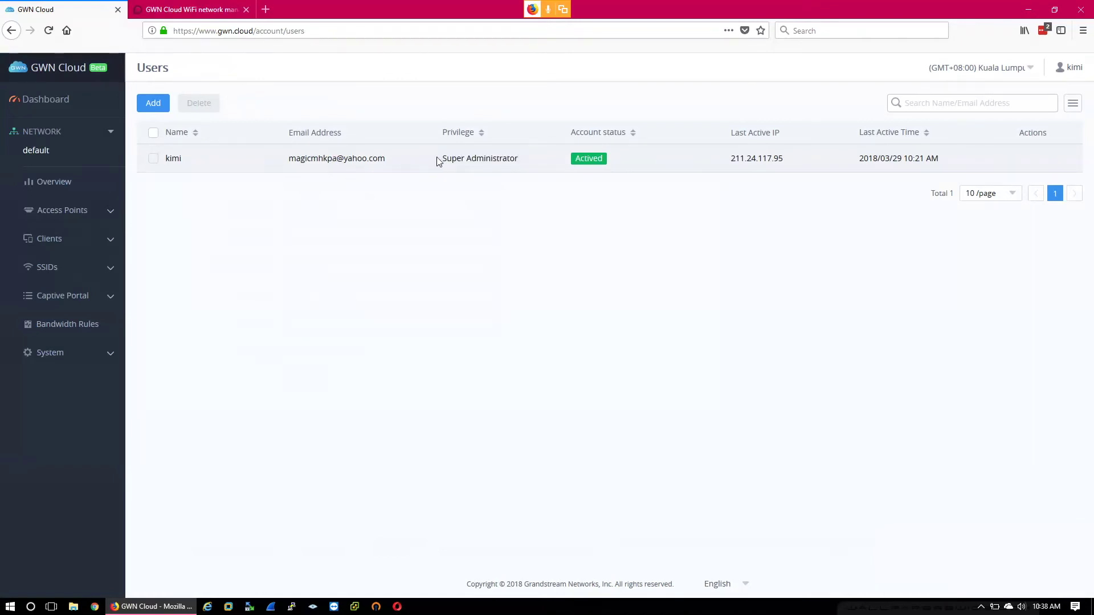
# Open the form for adding a user and preview the Network Administrator privilege, toggling access to the default network.
pyautogui.click(162, 107)
pyautogui.click(498, 170)
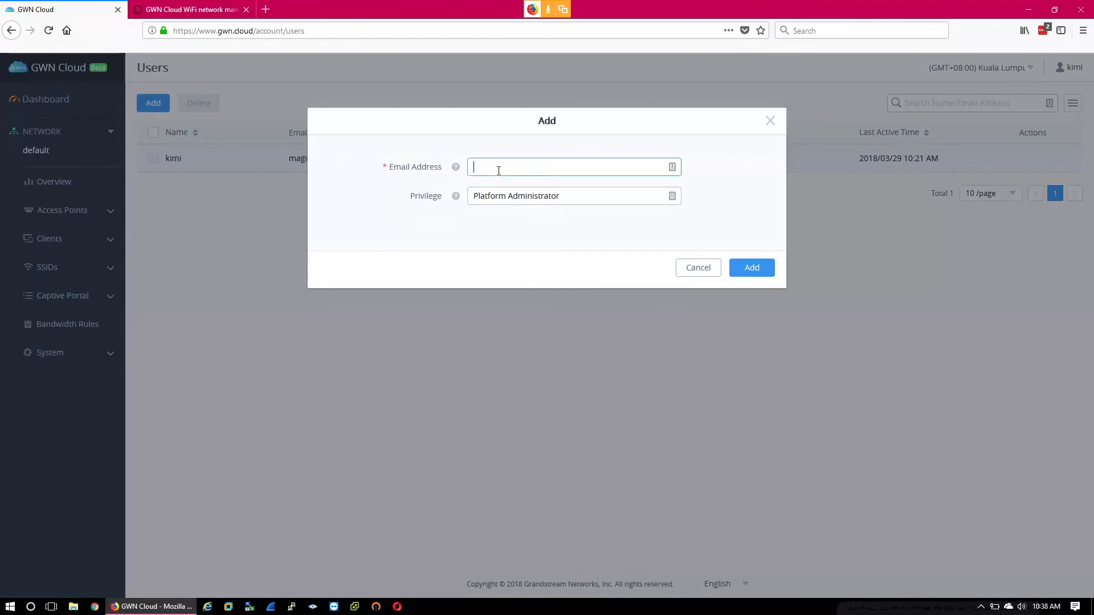
pyautogui.click(505, 200)
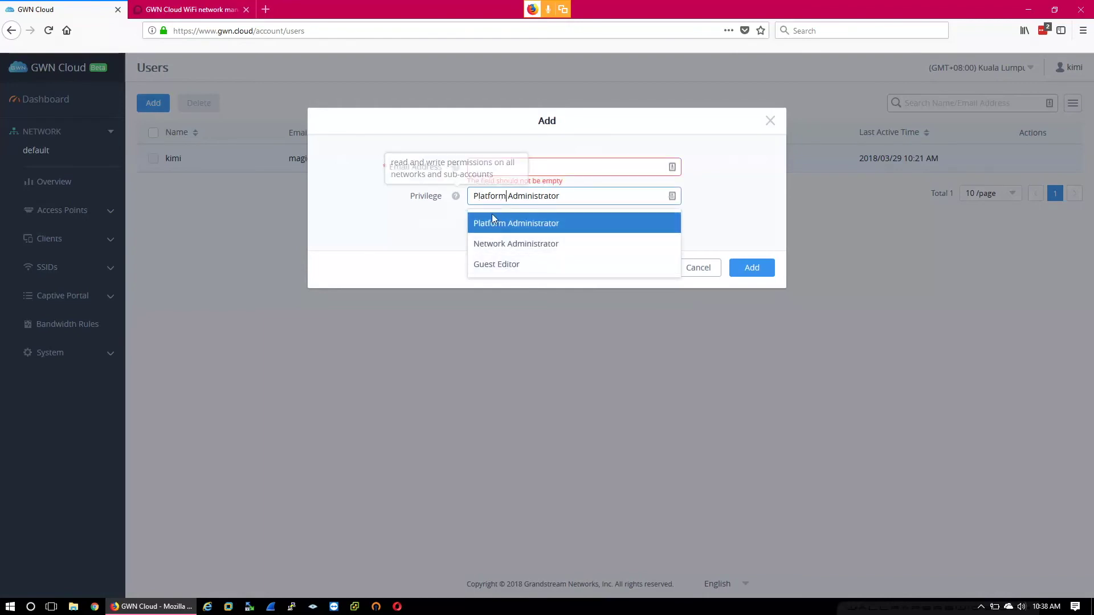
pyautogui.click(498, 249)
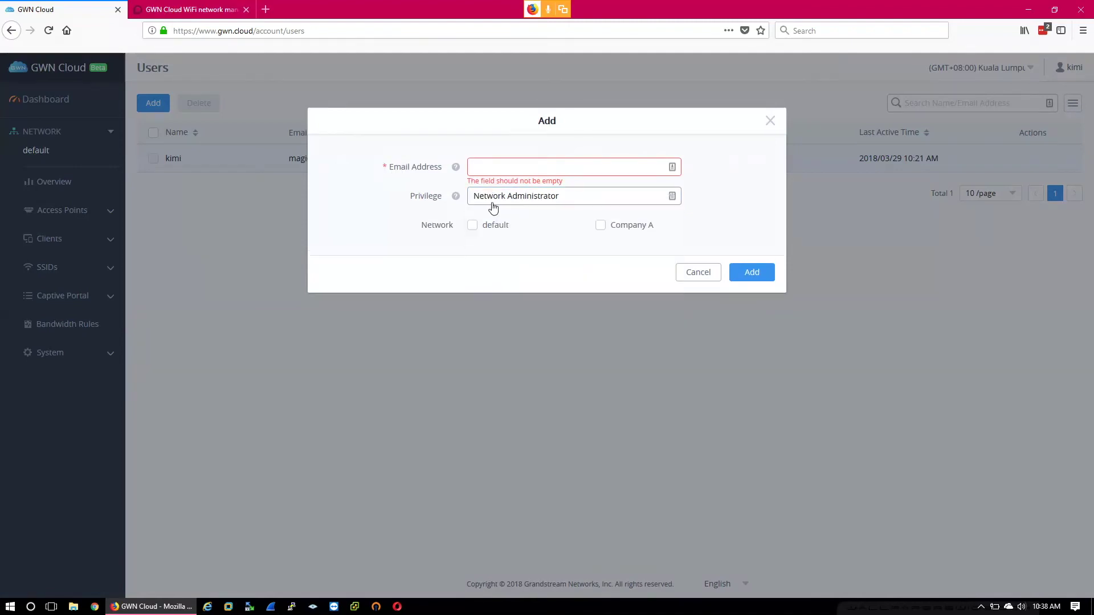
pyautogui.moveTo(456, 202)
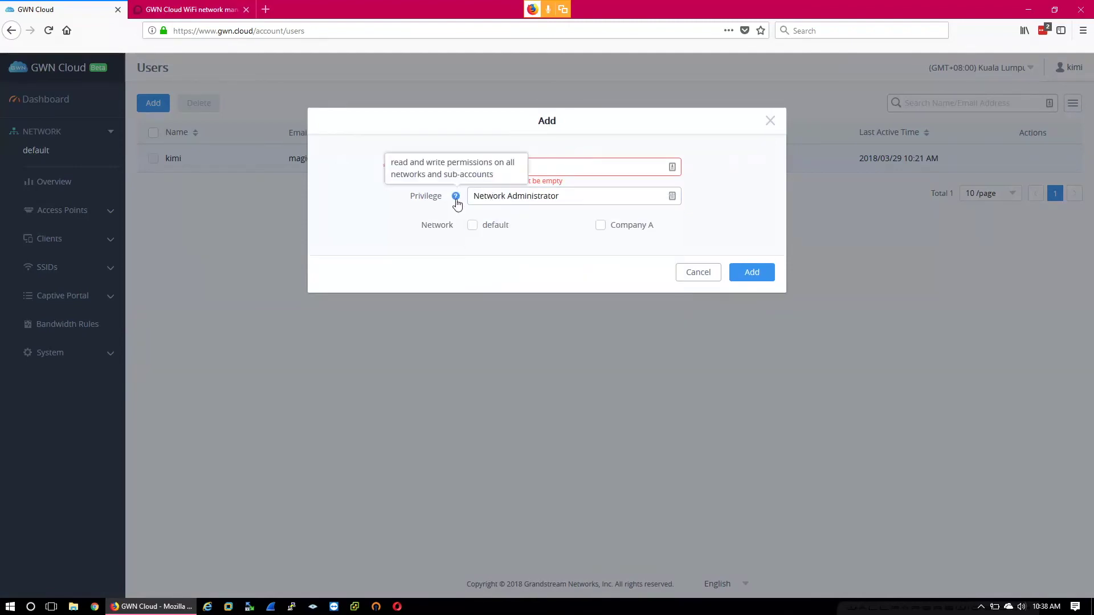
pyautogui.click(475, 234)
pyautogui.click(475, 233)
pyautogui.click(475, 234)
pyautogui.click(475, 234)
# Preview the Guest Editor privilege, return to Network Administrator, and cancel adding the user.
pyautogui.click(493, 196)
pyautogui.click(489, 264)
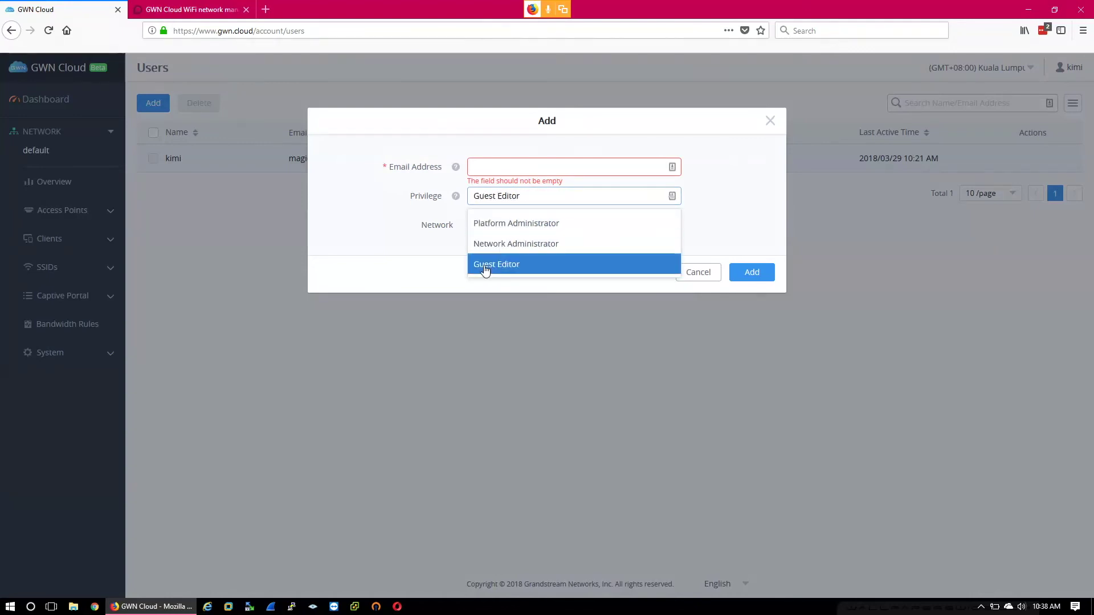
pyautogui.click(500, 197)
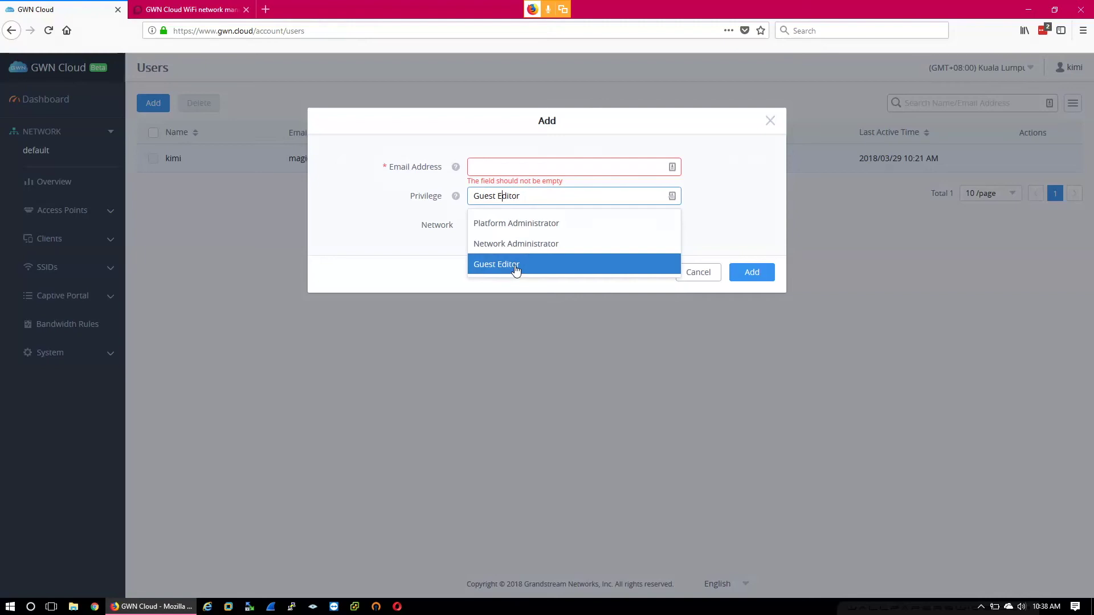
pyautogui.click(507, 244)
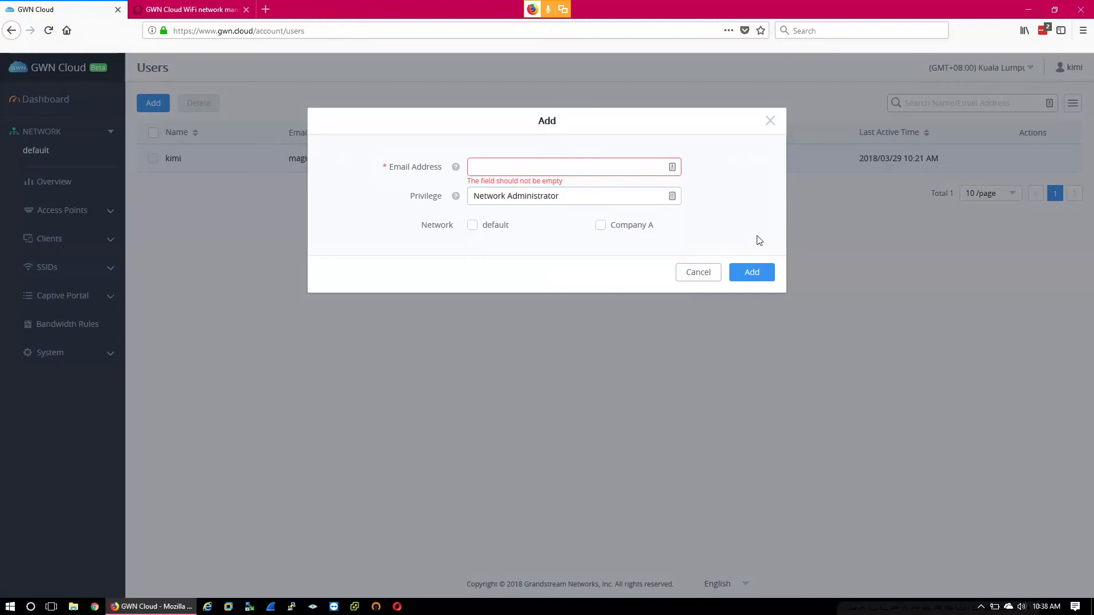
pyautogui.click(696, 273)
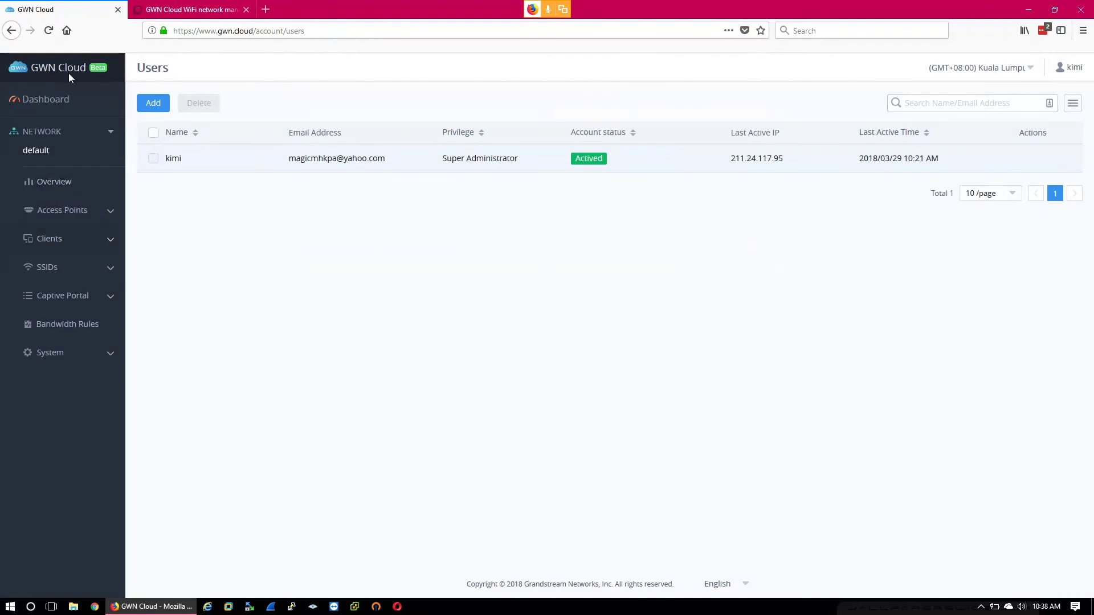
# Open the Dashboard overview covering all networks.
pyautogui.click(62, 104)
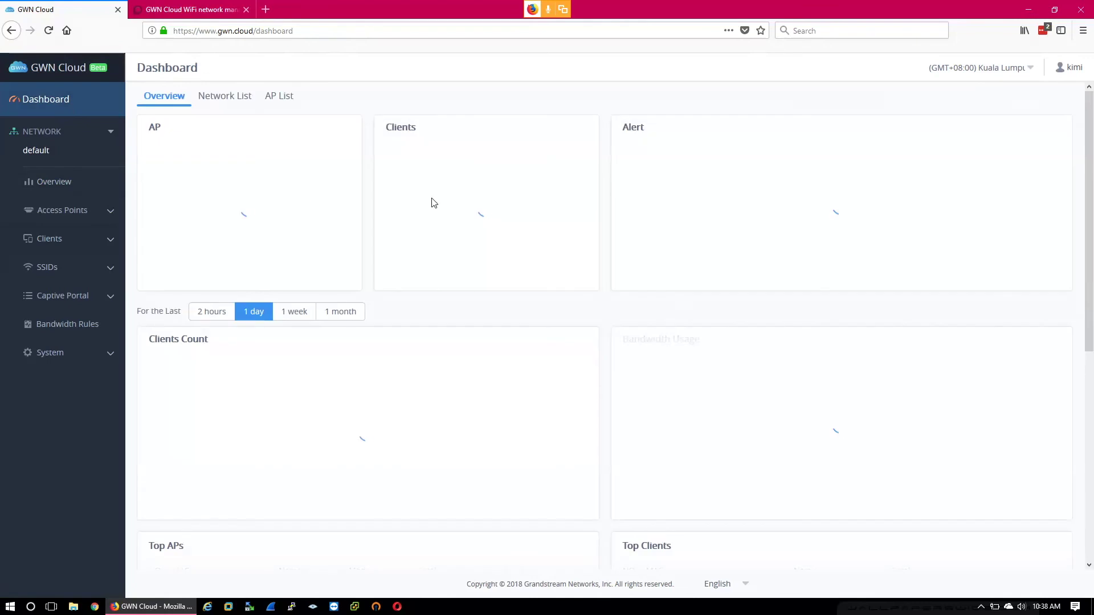